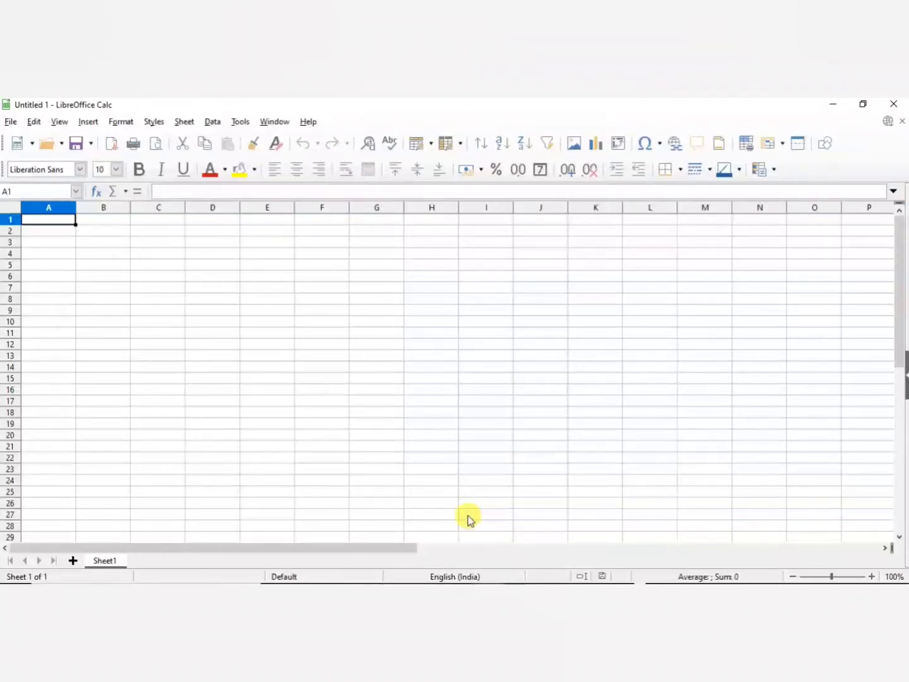
- Enter the column headings S.No in cell C4 and Marks in cell D4
{"action": "left_click", "coordinate": [149, 260]}
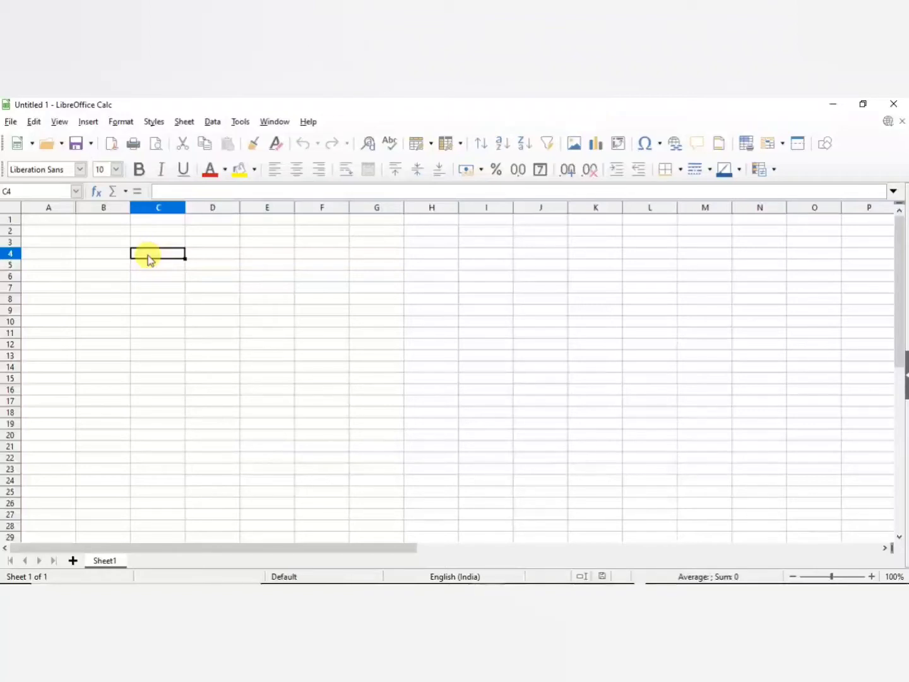
{"action": "type", "text": "S"}
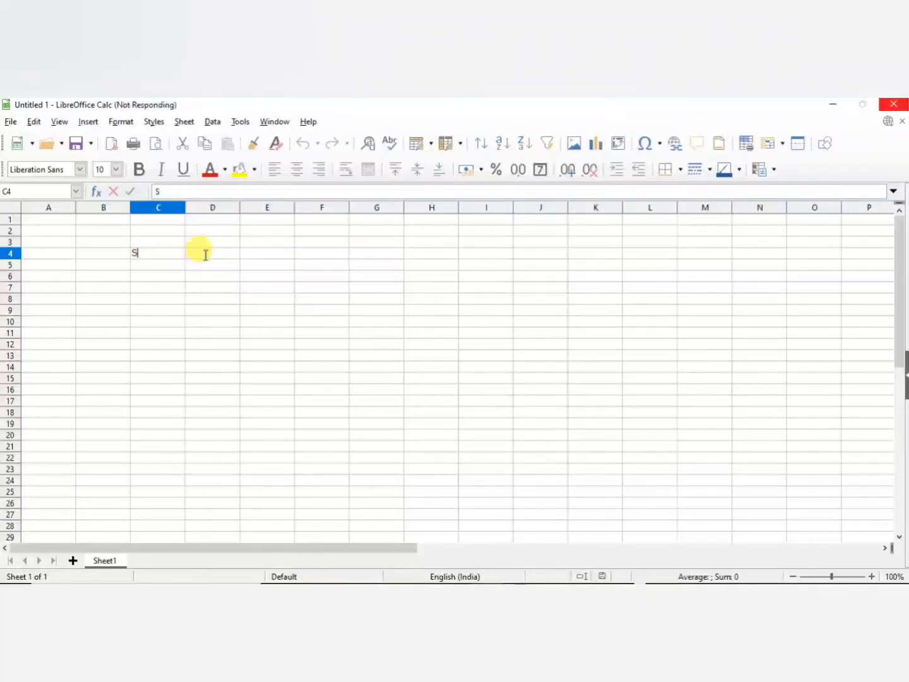
{"action": "type", "text": ".No"}
{"action": "left_click", "coordinate": [205, 257]}
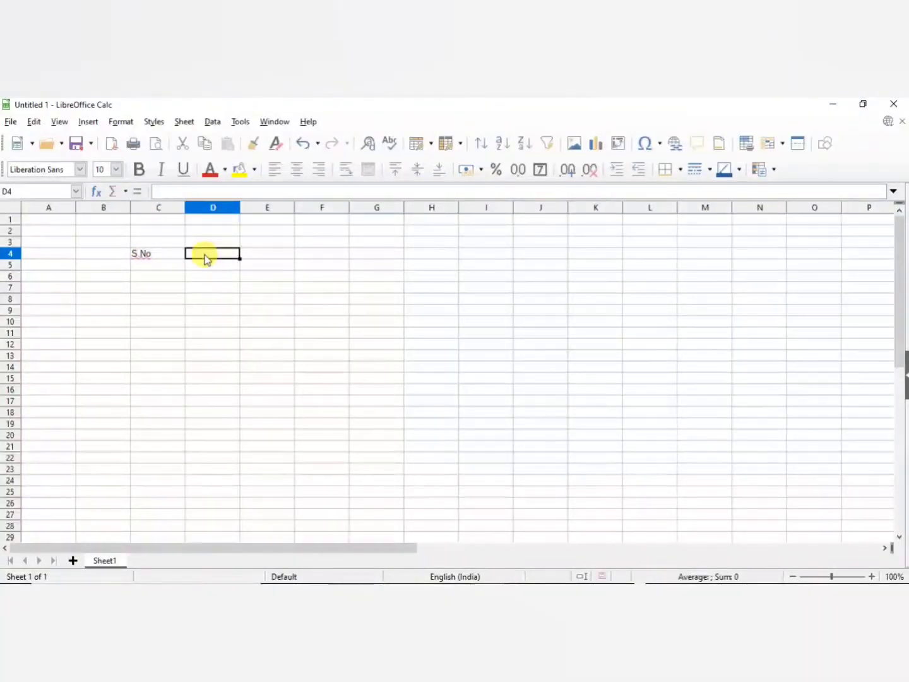
{"action": "type", "text": "Marks"}
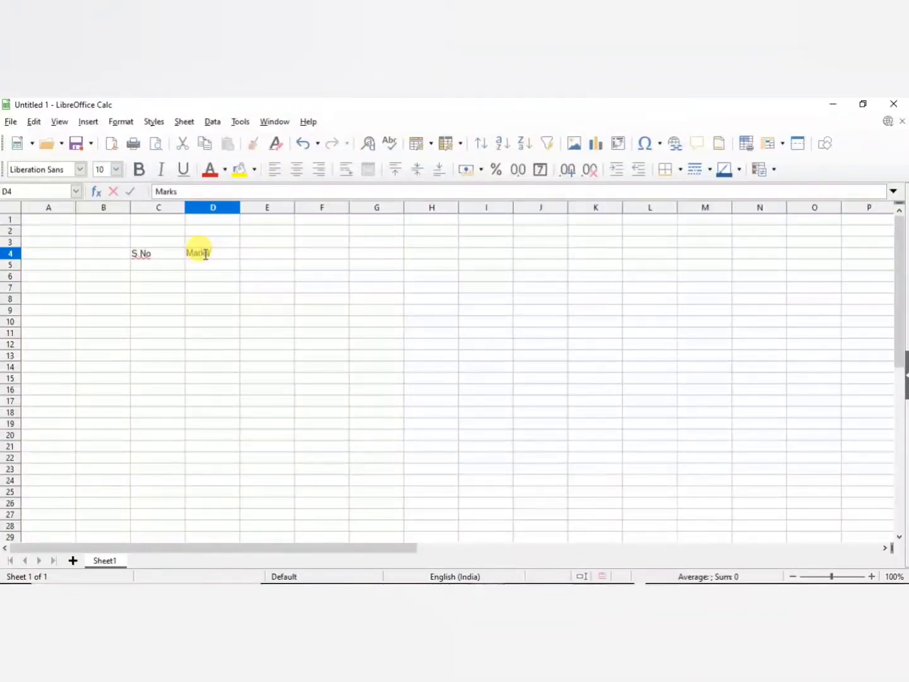
{"action": "key", "text": "Return"}
- Fill cells C5 to C10 under S.No with the serial numbers 1 to 6
{"action": "key", "text": "Left"}
{"action": "type", "text": "1"}
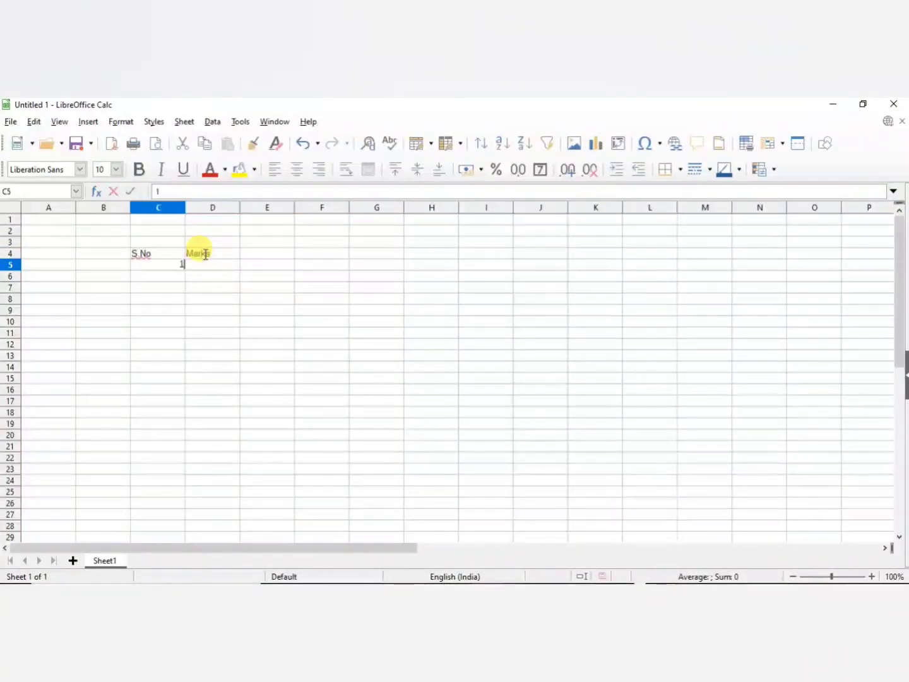
{"action": "key", "text": "Return"}
{"action": "type", "text": "2"}
{"action": "key", "text": "Return"}
{"action": "type", "text": "3"}
{"action": "key", "text": "Return"}
{"action": "type", "text": "4"}
{"action": "key", "text": "Return"}
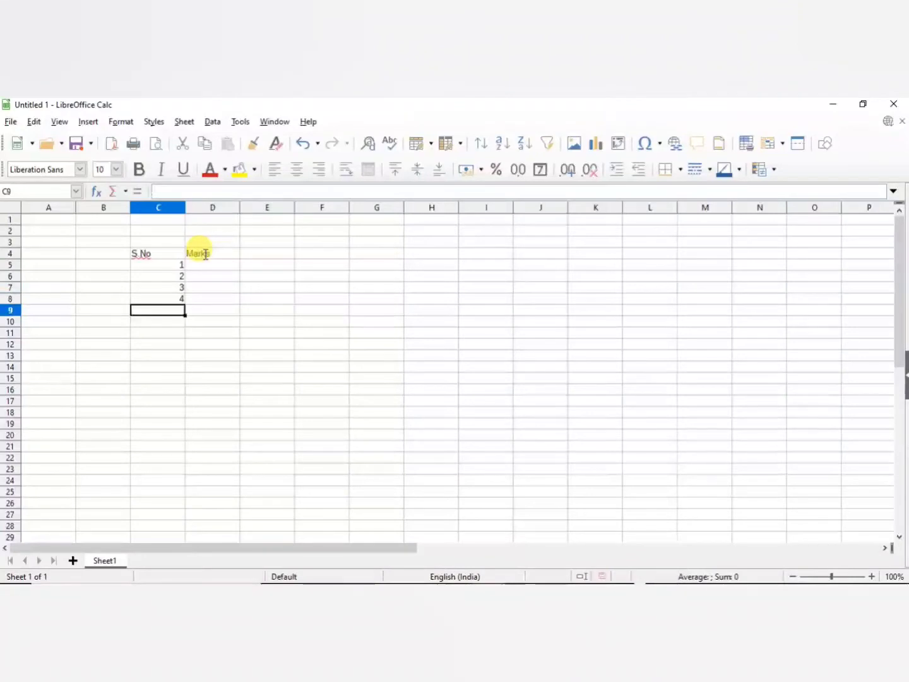
{"action": "type", "text": "5"}
{"action": "key", "text": "Return"}
{"action": "type", "text": "6"}
{"action": "key", "text": "Return"}
- Enter the marks 90, 89, 79, 60, 78 and 80 in cells D5 to D10
{"action": "key", "text": "Right"}
{"action": "key", "text": "Up"}
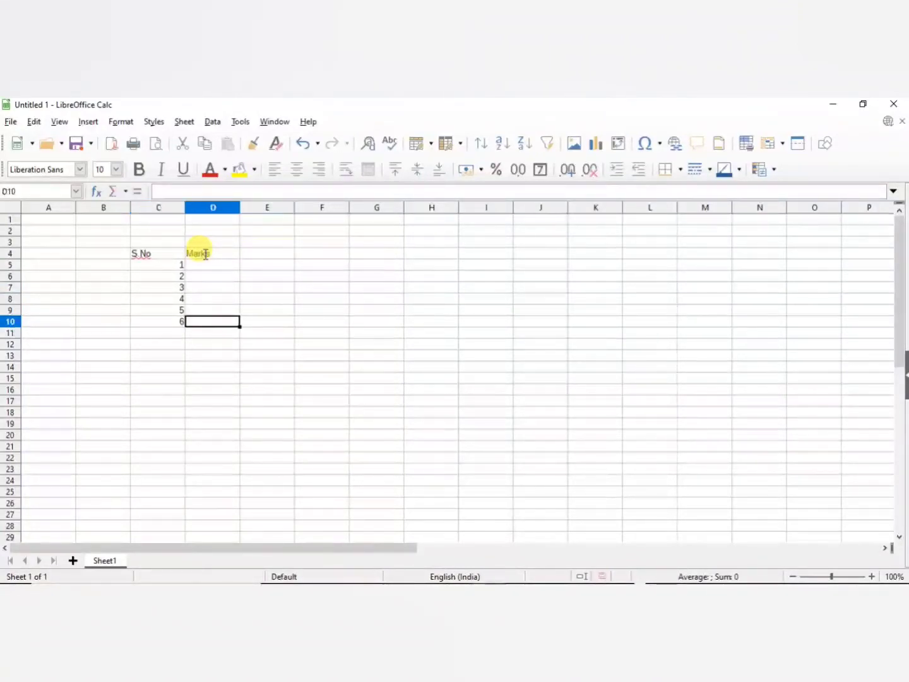
{"action": "key", "text": "Up"}
{"action": "key", "text": "Up"}
{"action": "key", "text": "Up"}
{"action": "key", "text": "Up"}
{"action": "key", "text": "Up"}
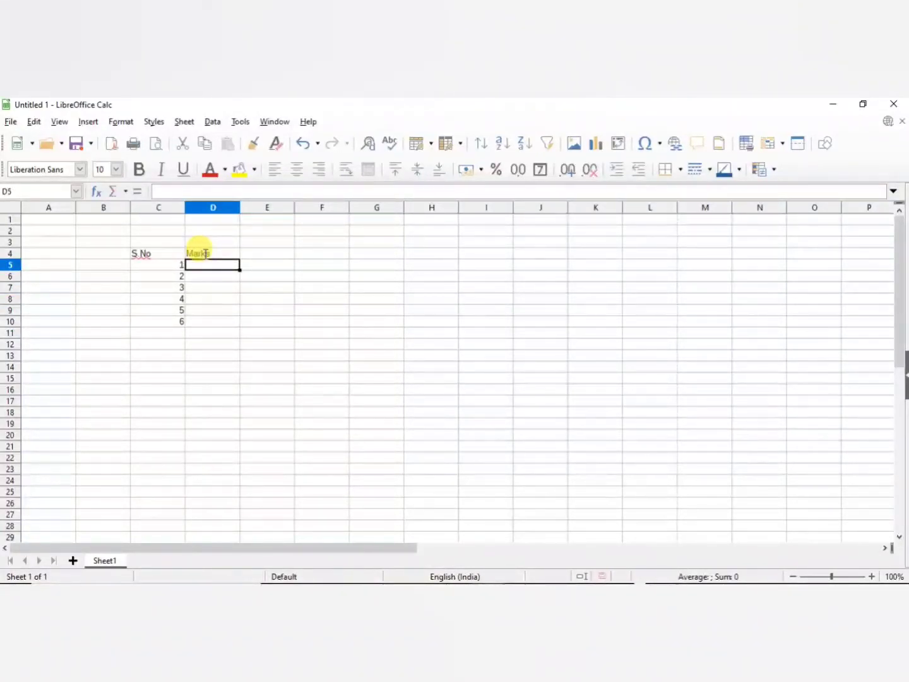
{"action": "type", "text": "90"}
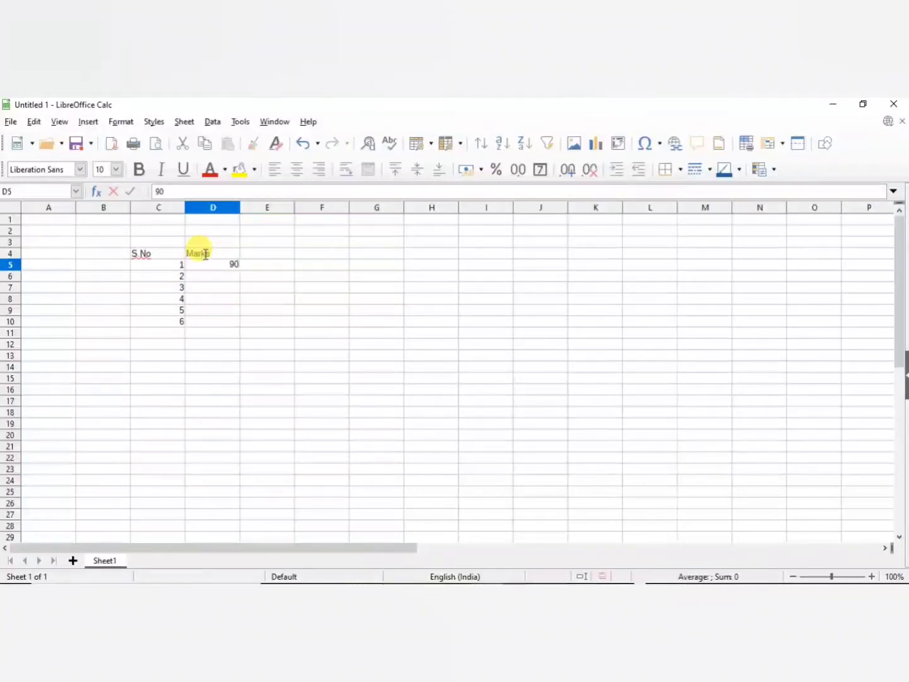
{"action": "key", "text": "Return"}
{"action": "type", "text": "89"}
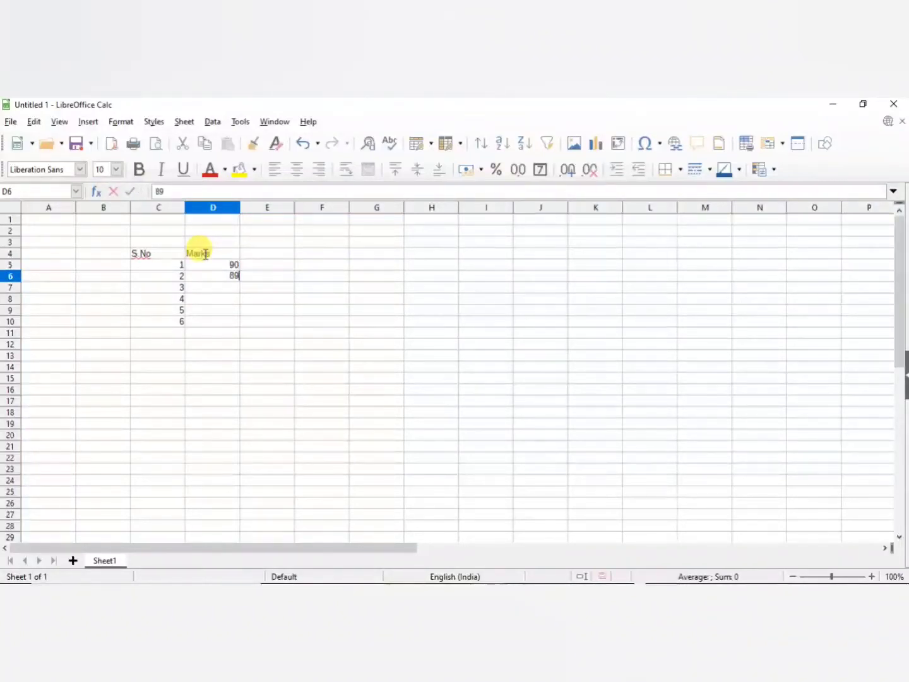
{"action": "key", "text": "Return"}
{"action": "type", "text": "79"}
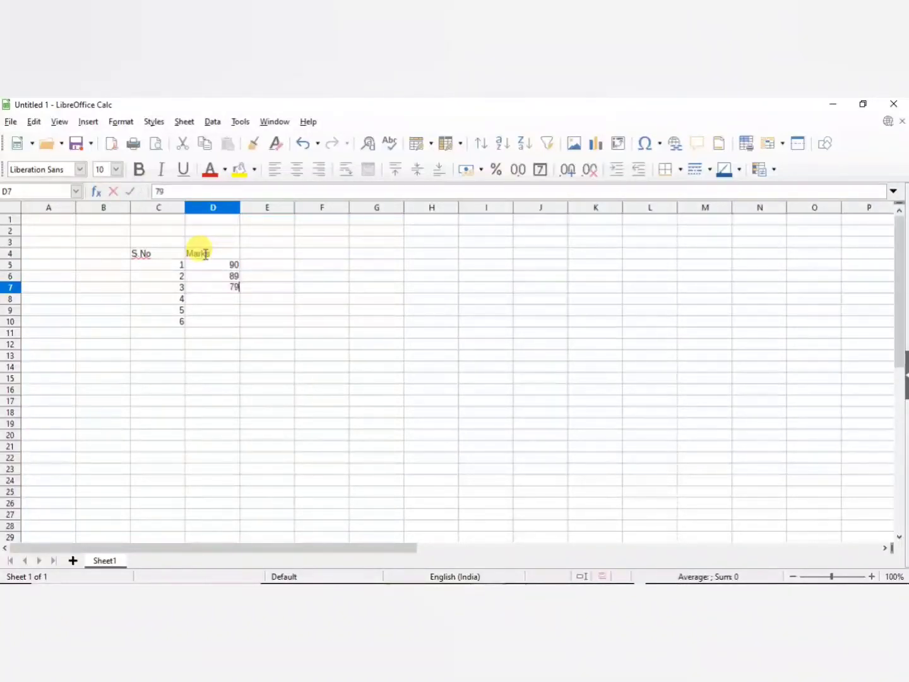
{"action": "key", "text": "Return"}
{"action": "type", "text": "60"}
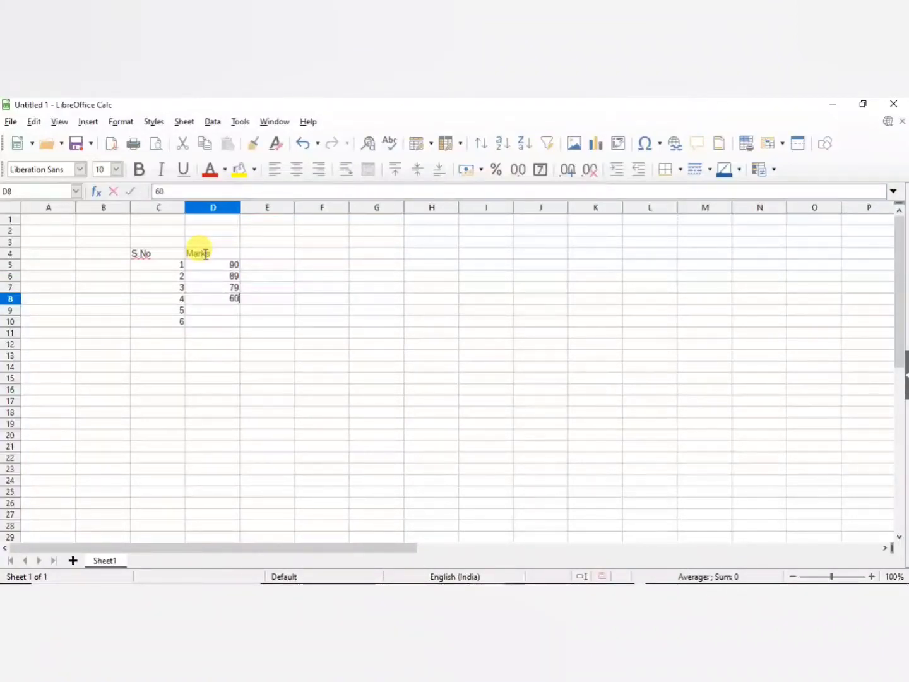
{"action": "key", "text": "Return"}
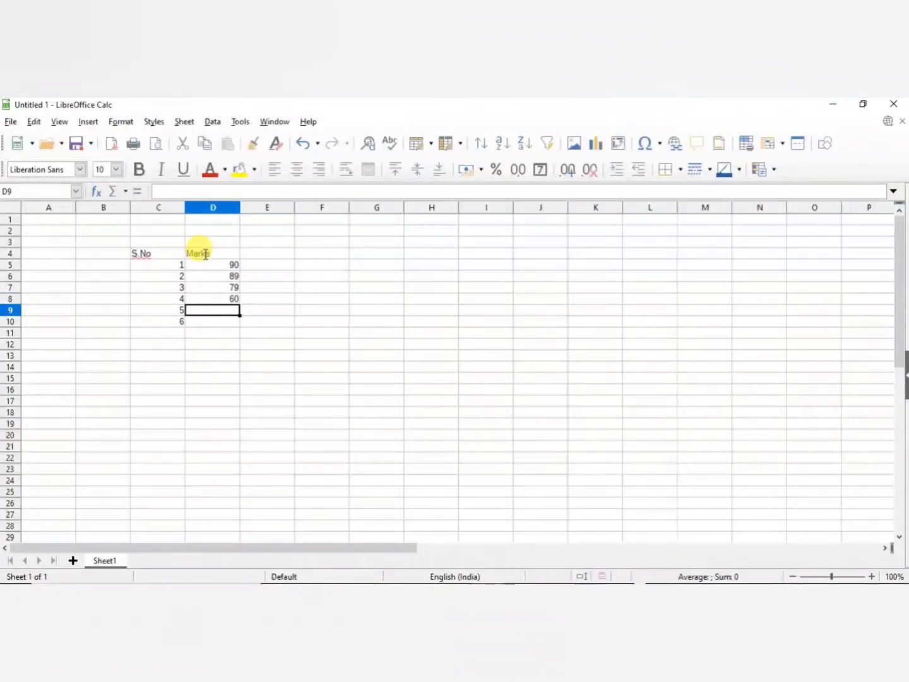
{"action": "type", "text": "78"}
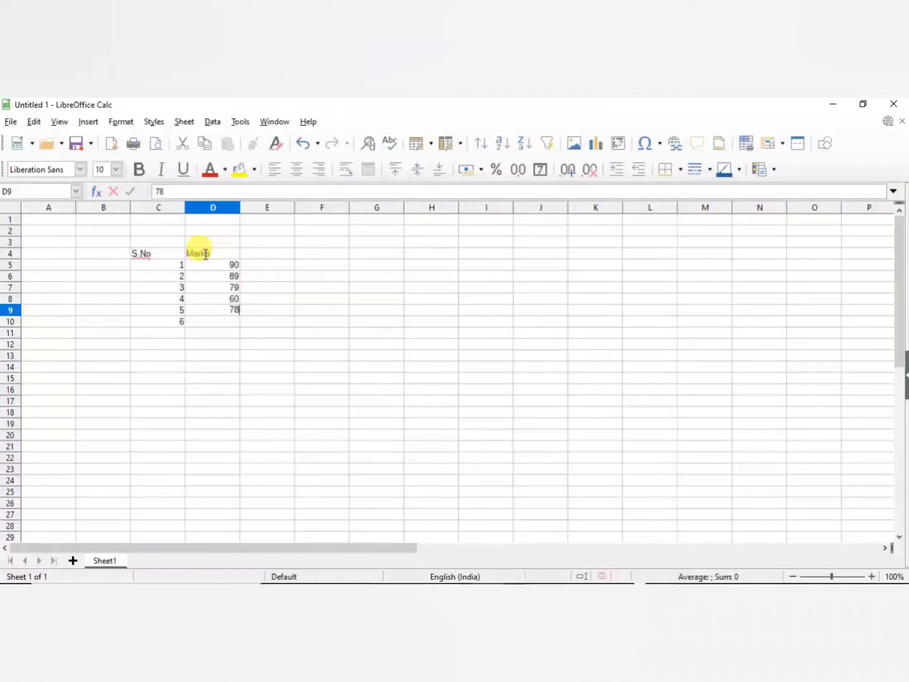
{"action": "key", "text": "Return"}
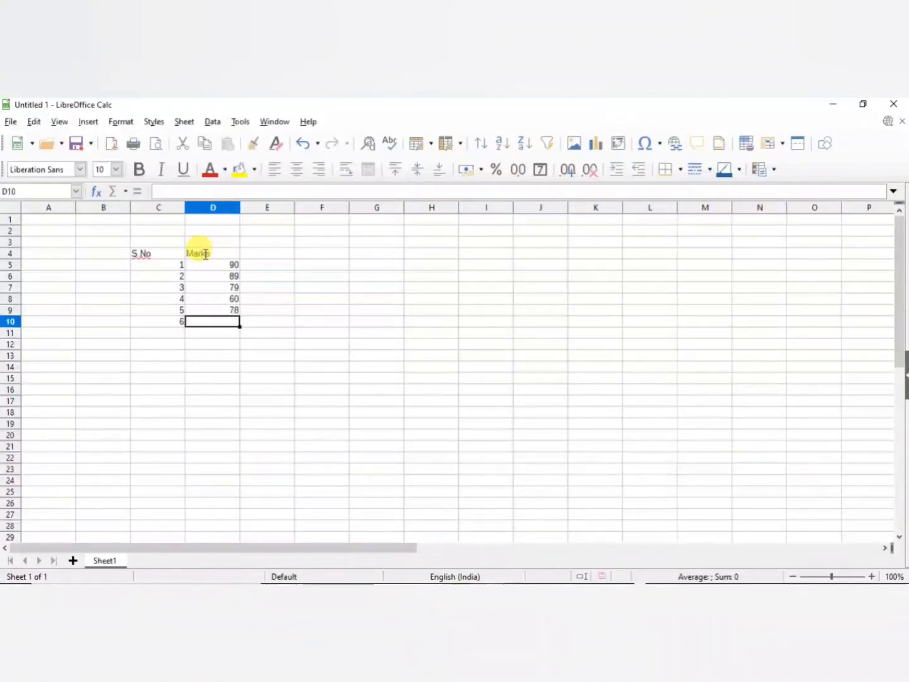
{"action": "type", "text": "8"}
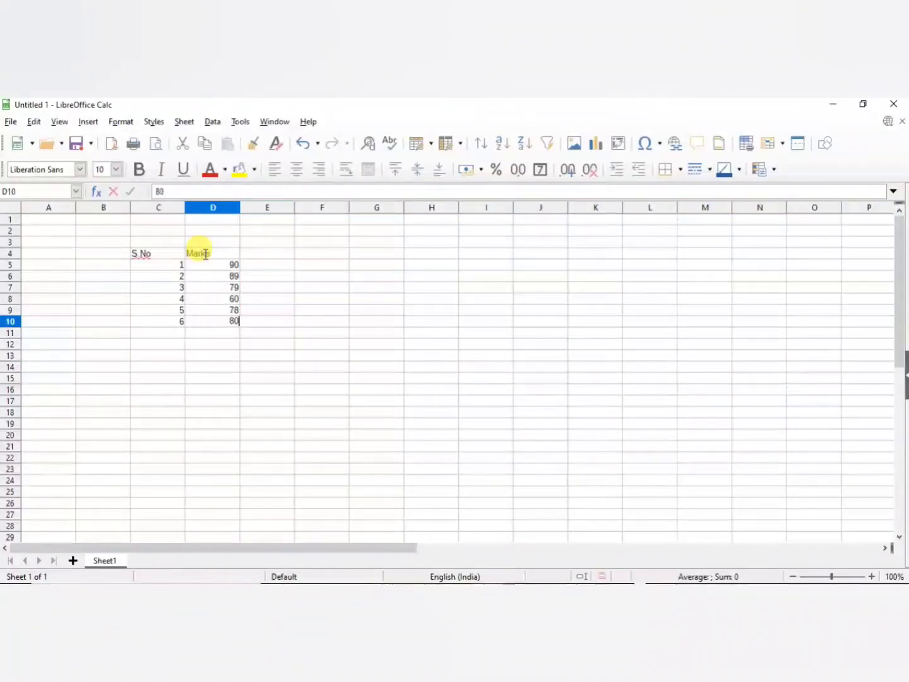
{"action": "type", "text": "0"}
{"action": "key", "text": "Return"}
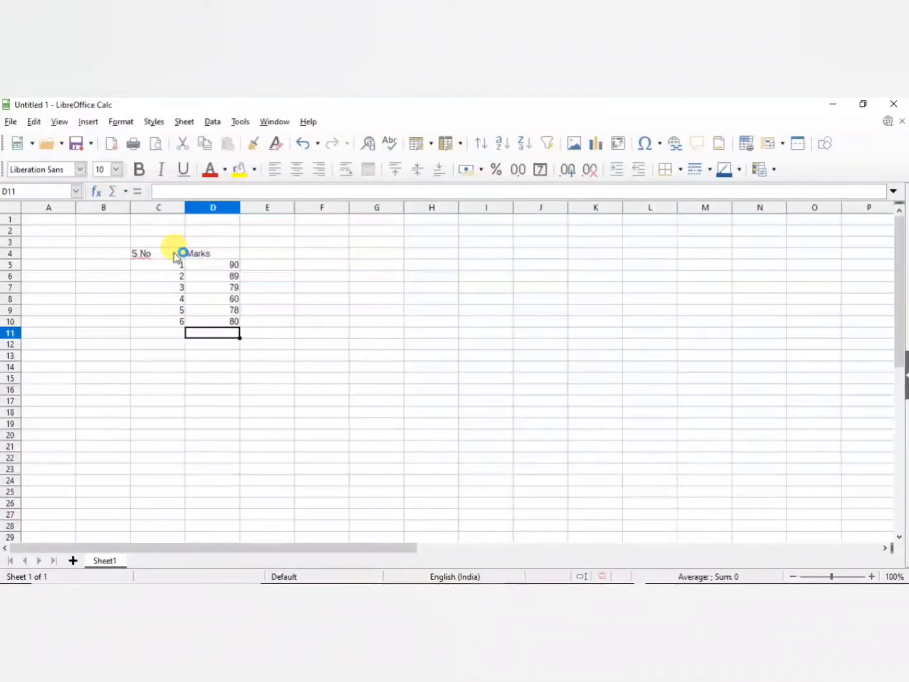
- Apply borders around and between all cells of the table range C4:D10
{"action": "left_click", "coordinate": [176, 257]}
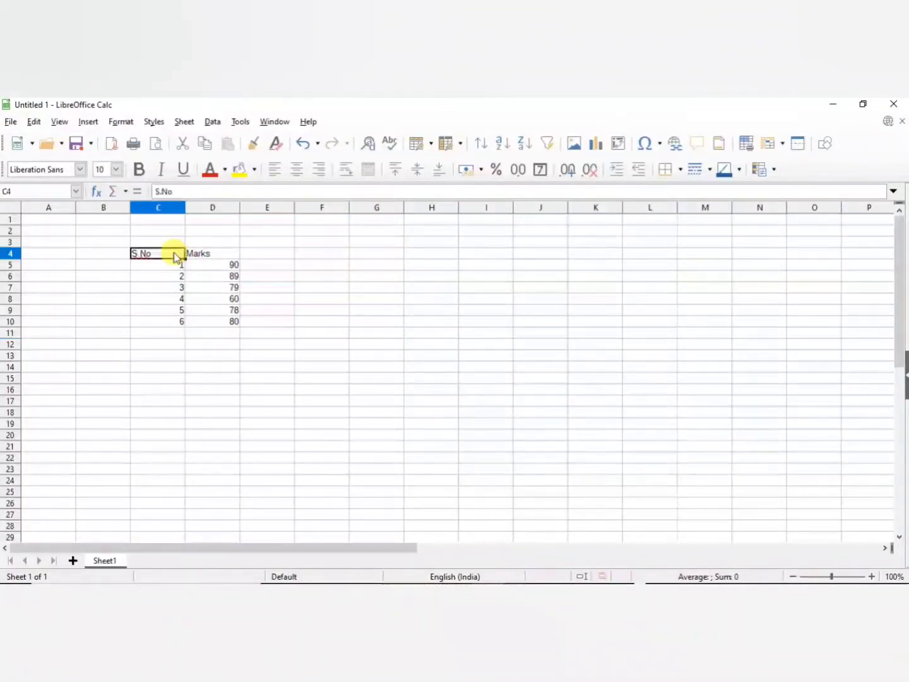
{"action": "key", "text": "shift+Right"}
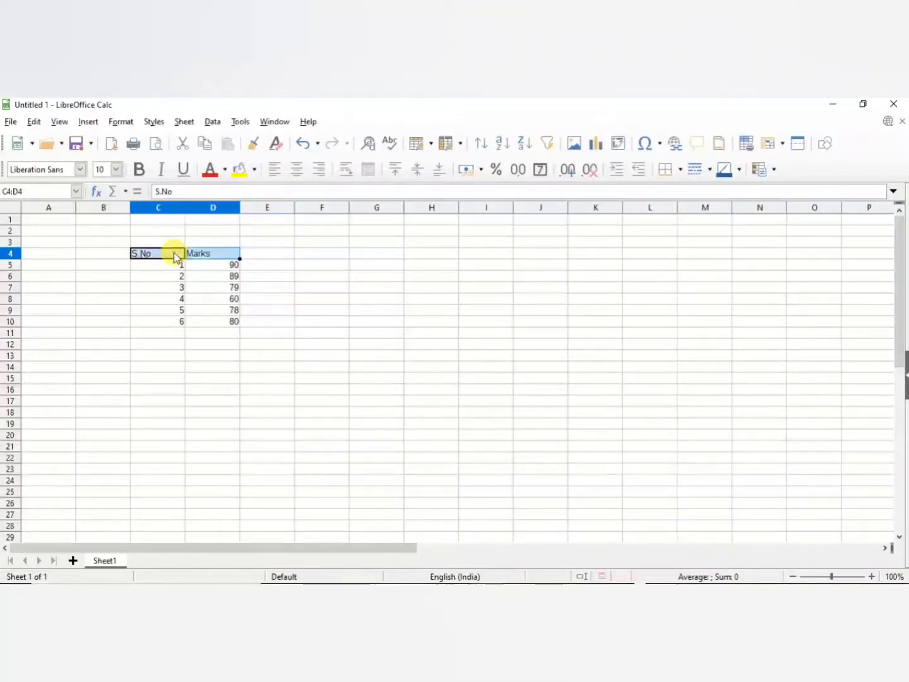
{"action": "key", "text": "shift+Down"}
{"action": "key", "text": "shift+Down"}
{"action": "key", "text": "shift+Down"}
{"action": "key", "text": "shift+Down"}
{"action": "key", "text": "shift+Down"}
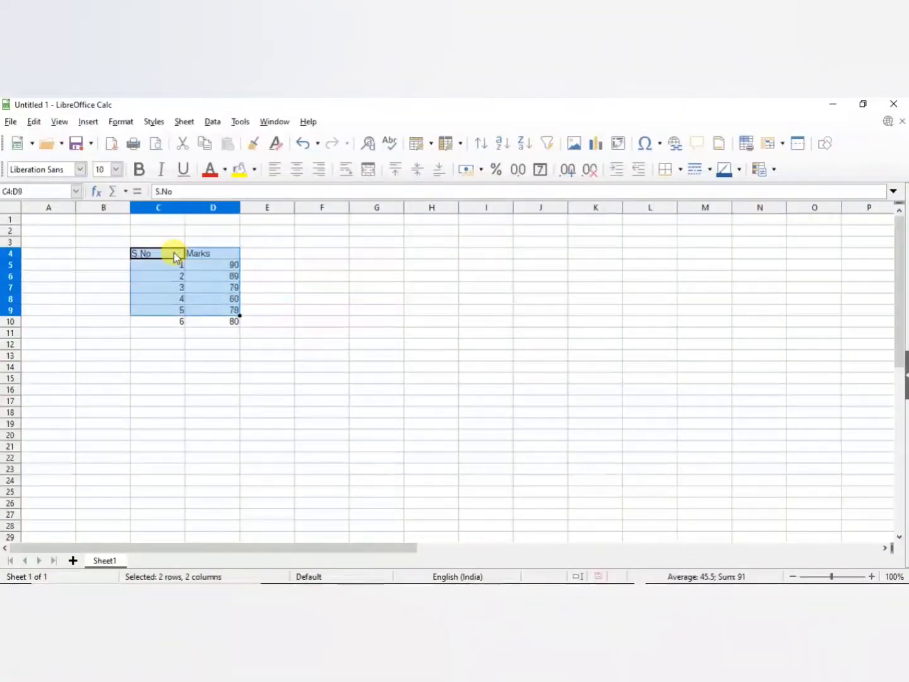
{"action": "key", "text": "shift+Down"}
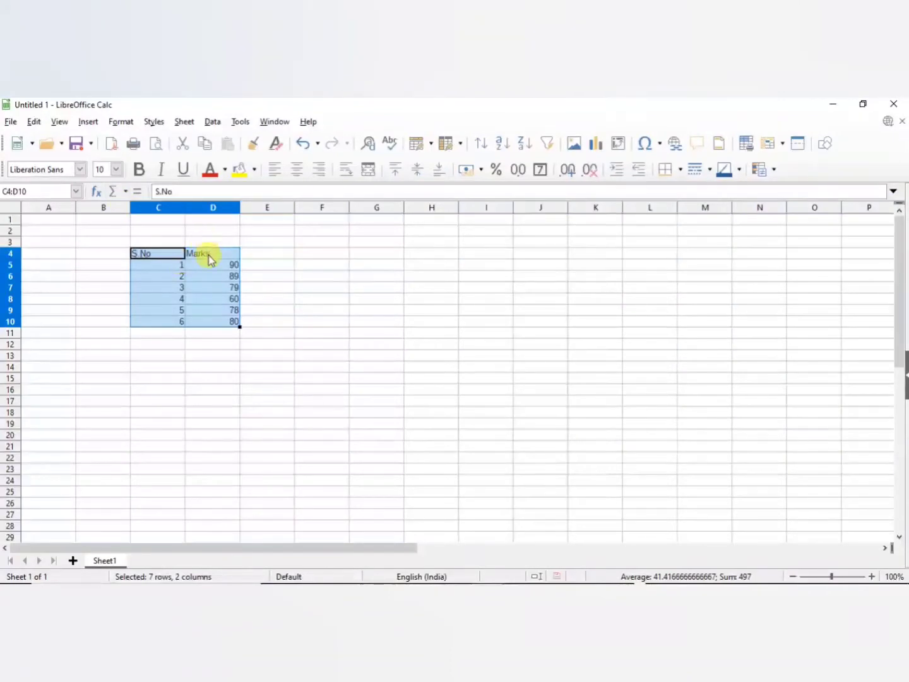
{"action": "left_click", "coordinate": [680, 169]}
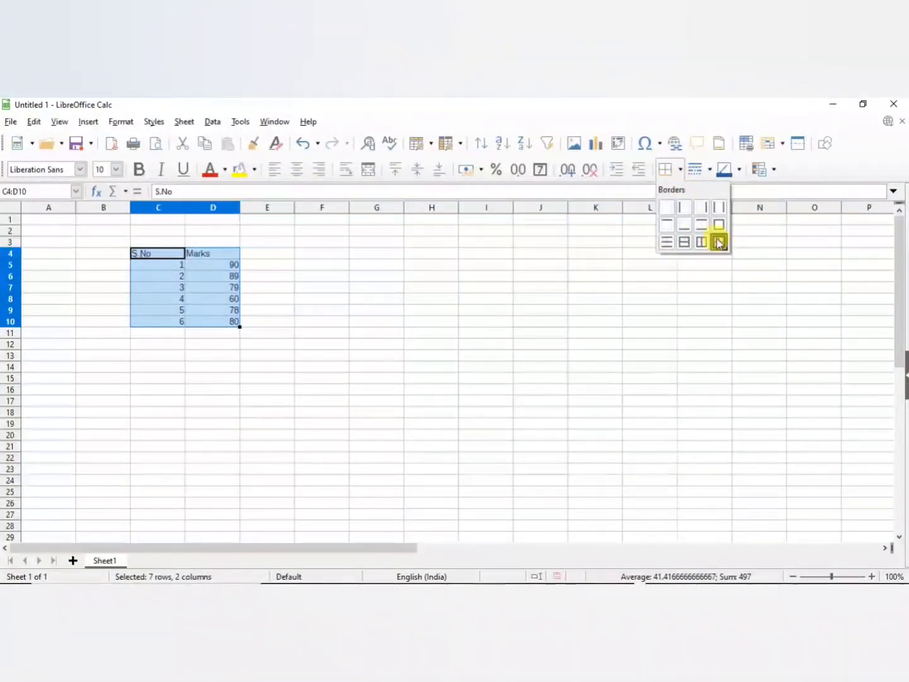
{"action": "left_click", "coordinate": [719, 242]}
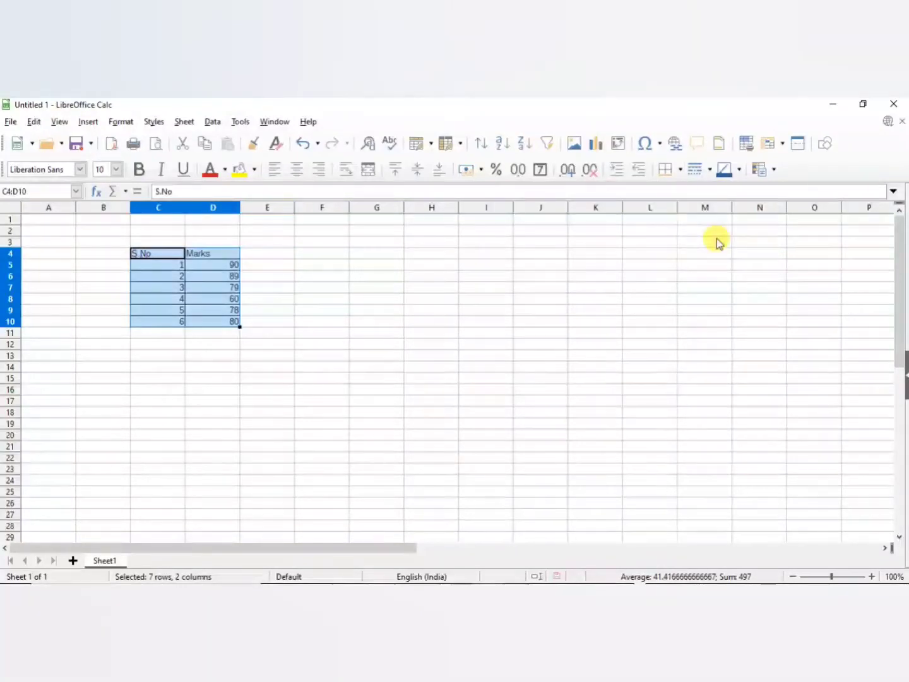
{"action": "left_click", "coordinate": [407, 373]}
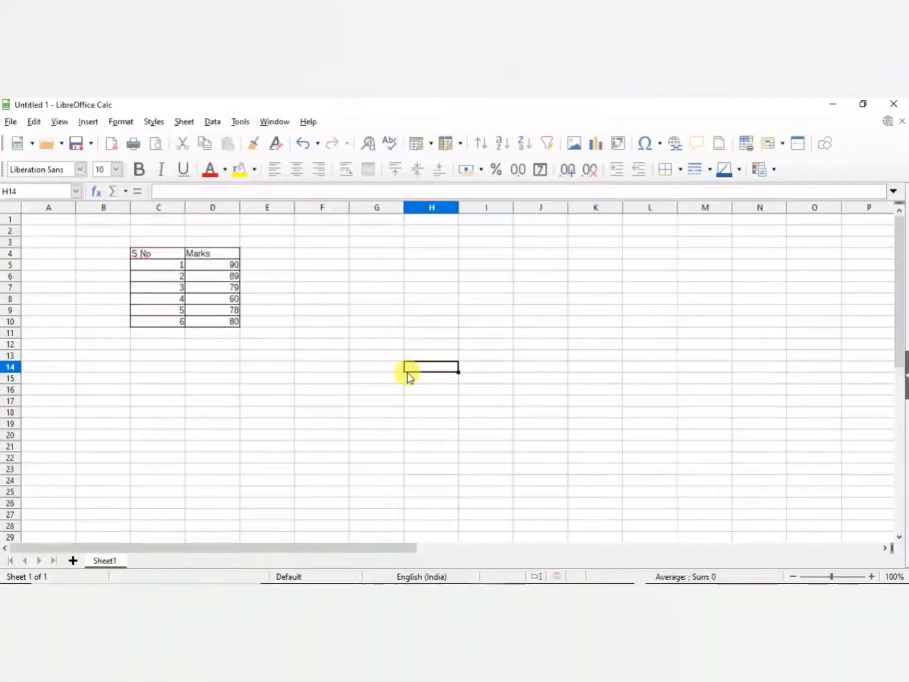
- Center the contents of the table range C4:D10 and make them bold
{"action": "left_click", "coordinate": [142, 253]}
{"action": "key", "text": "shift+Right"}
{"action": "key", "text": "shift+Down"}
{"action": "key", "text": "shift+Down"}
{"action": "key", "text": "shift+Down"}
{"action": "key", "text": "shift+Down"}
{"action": "key", "text": "shift+Down"}
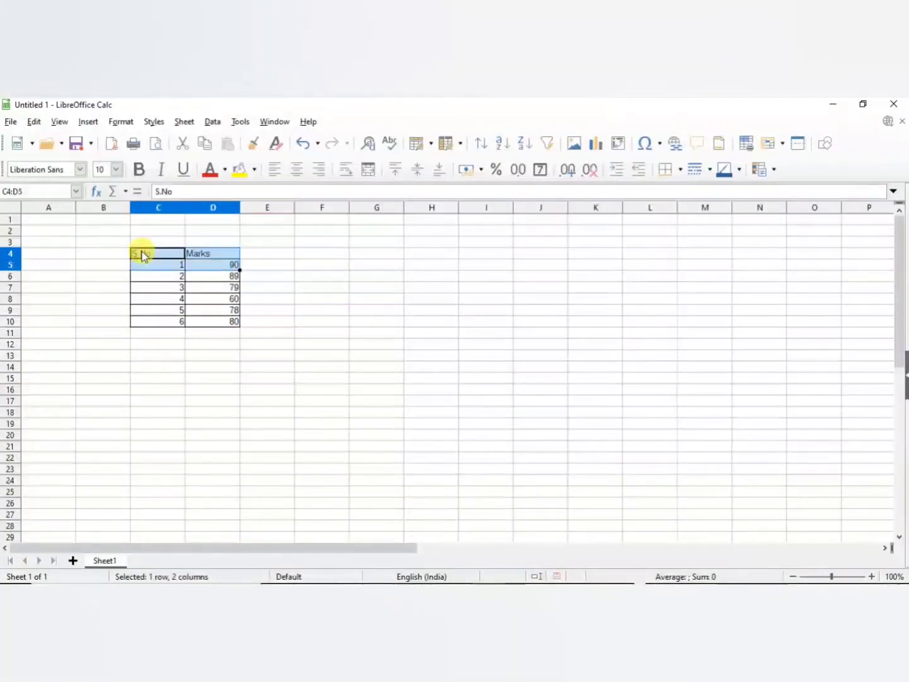
{"action": "key", "text": "shift+Down"}
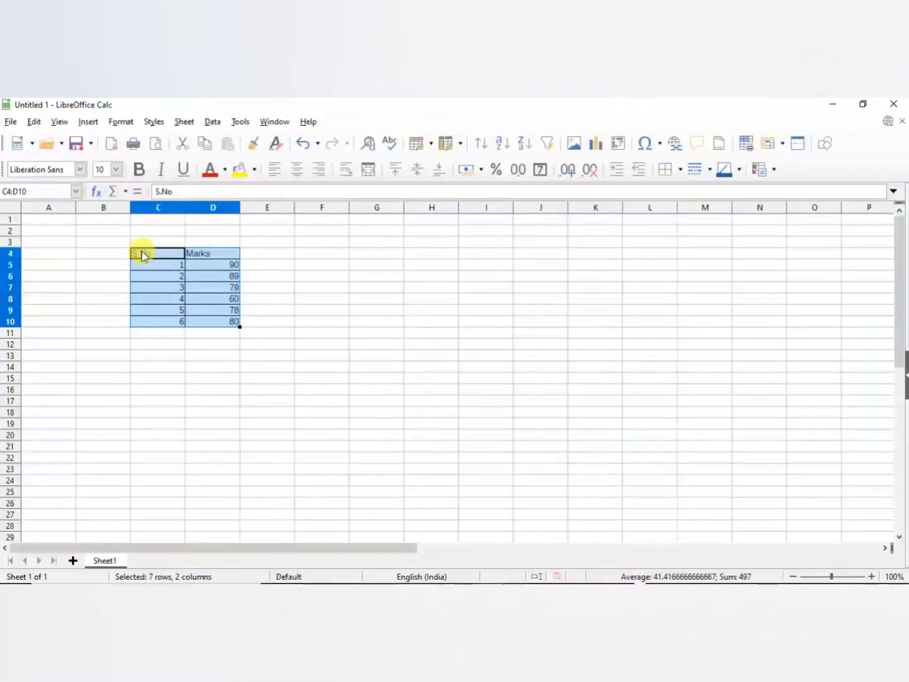
{"action": "left_click", "coordinate": [296, 167]}
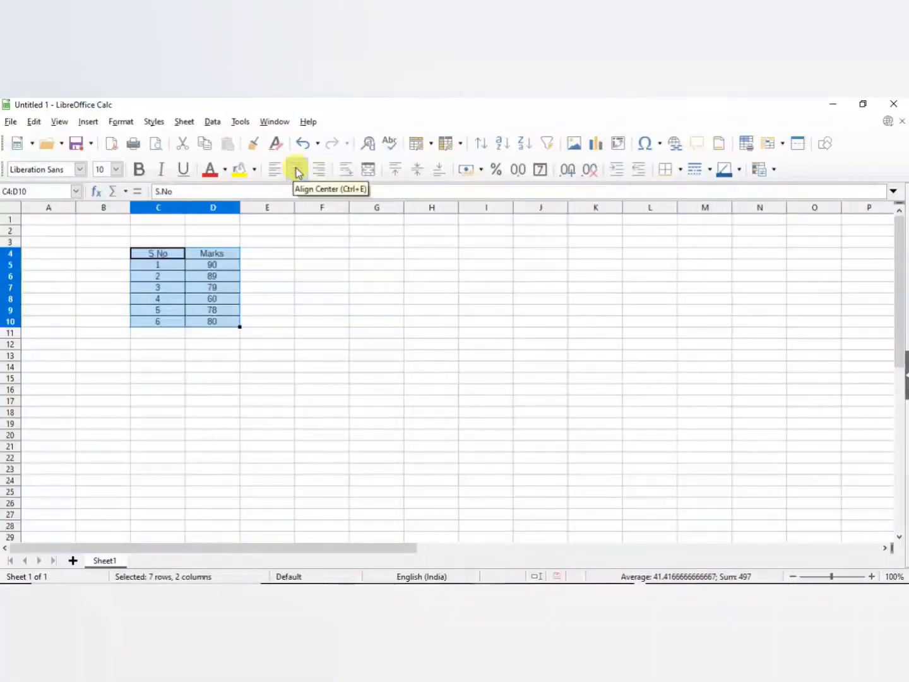
{"action": "left_click", "coordinate": [139, 168]}
{"action": "left_click", "coordinate": [264, 439]}
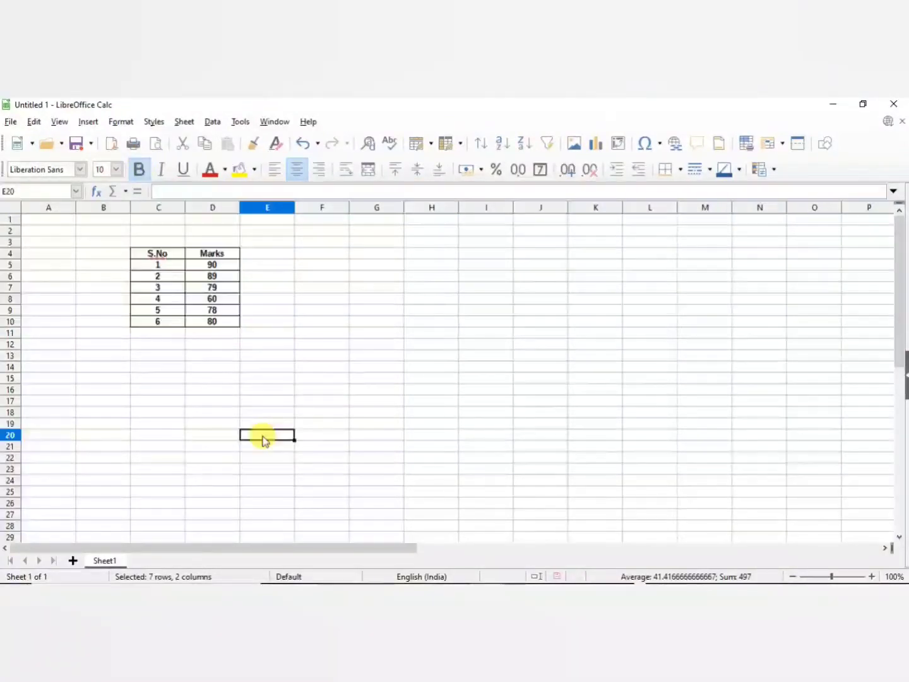
- Set the font size of the table range C4:D10 to 20
{"action": "left_click", "coordinate": [138, 255]}
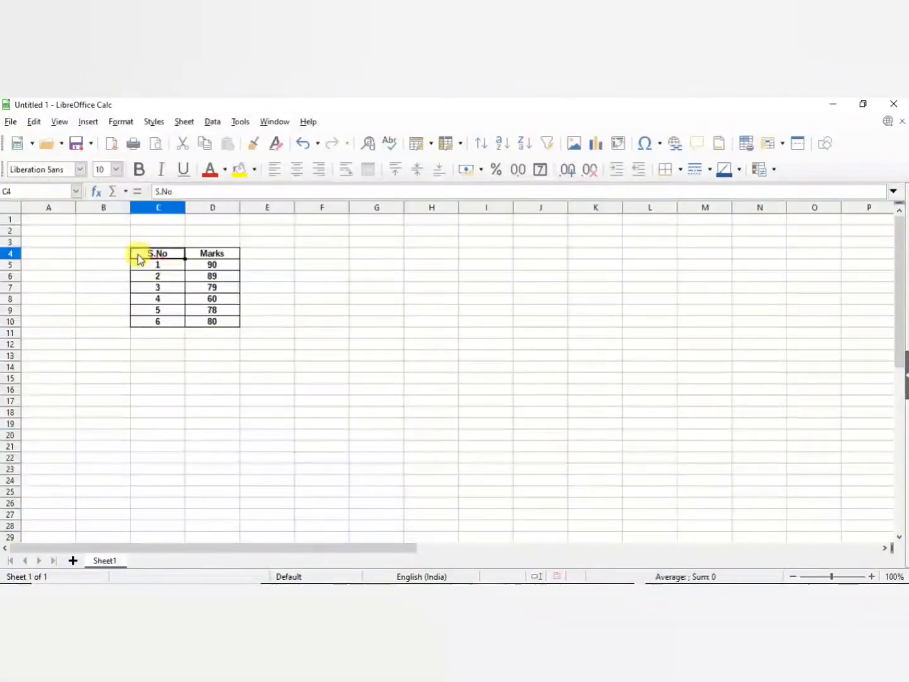
{"action": "key", "text": "shift+Right"}
{"action": "key", "text": "shift+Down"}
{"action": "key", "text": "shift+Down"}
{"action": "key", "text": "shift+Down"}
{"action": "key", "text": "shift+Down"}
{"action": "key", "text": "shift+Down"}
{"action": "key", "text": "shift+Down"}
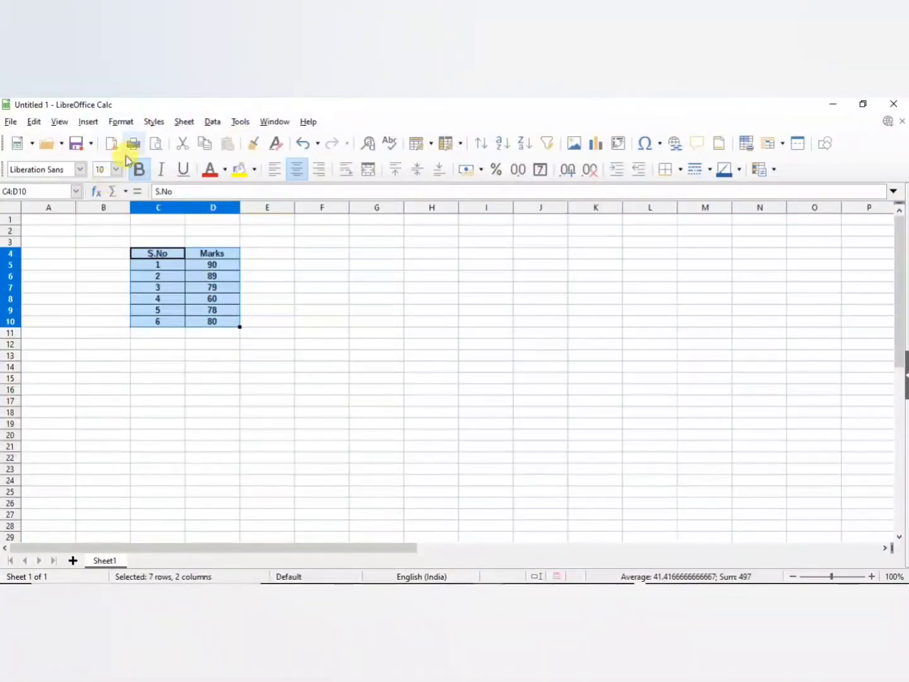
{"action": "left_click", "coordinate": [117, 169]}
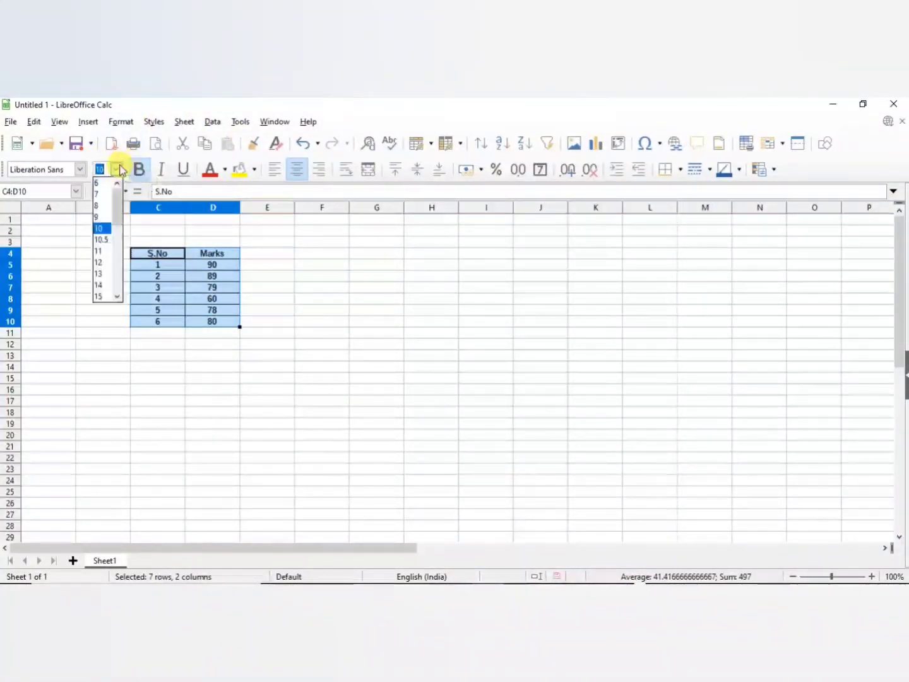
{"action": "left_click", "coordinate": [115, 294]}
{"action": "left_click", "coordinate": [116, 295]}
{"action": "left_click", "coordinate": [116, 295]}
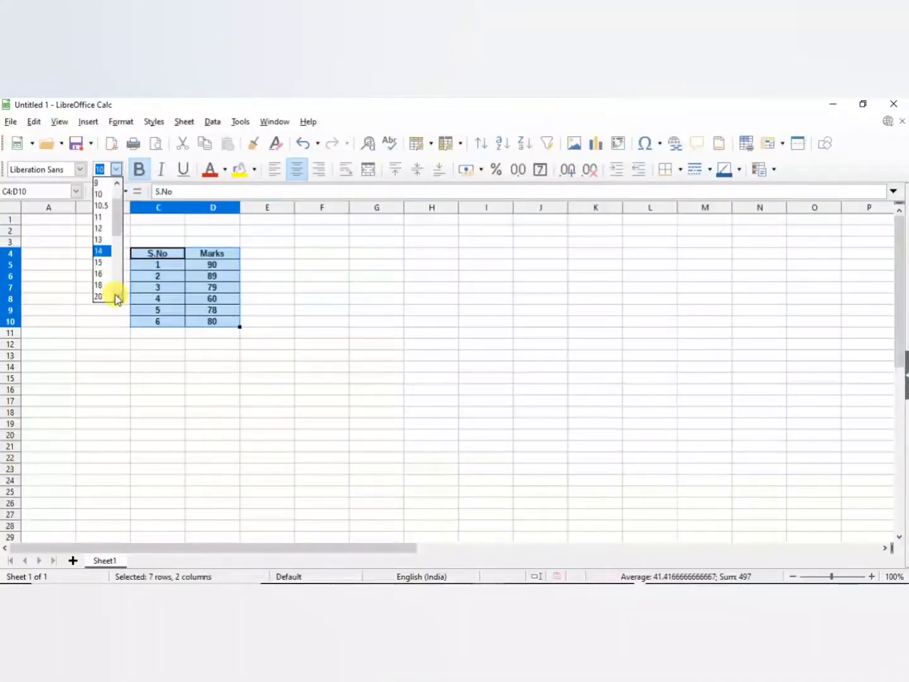
{"action": "left_click", "coordinate": [100, 299]}
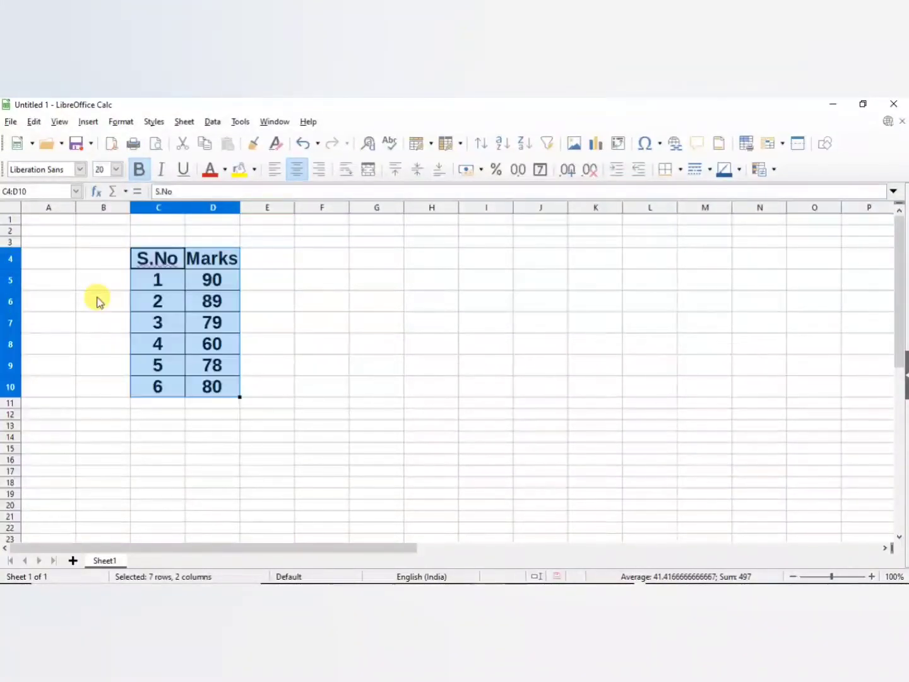
{"action": "left_click", "coordinate": [279, 372]}
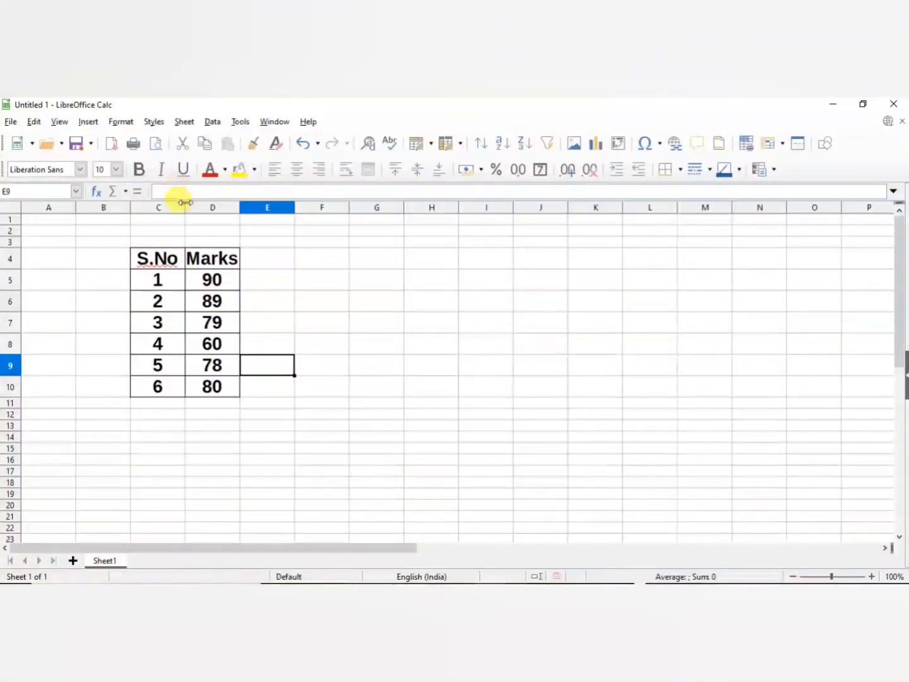
- Widen columns C and D slightly so the S.No and Marks headings have more room
{"action": "left_click_drag", "start_coordinate": [185, 202], "coordinate": [196, 202]}
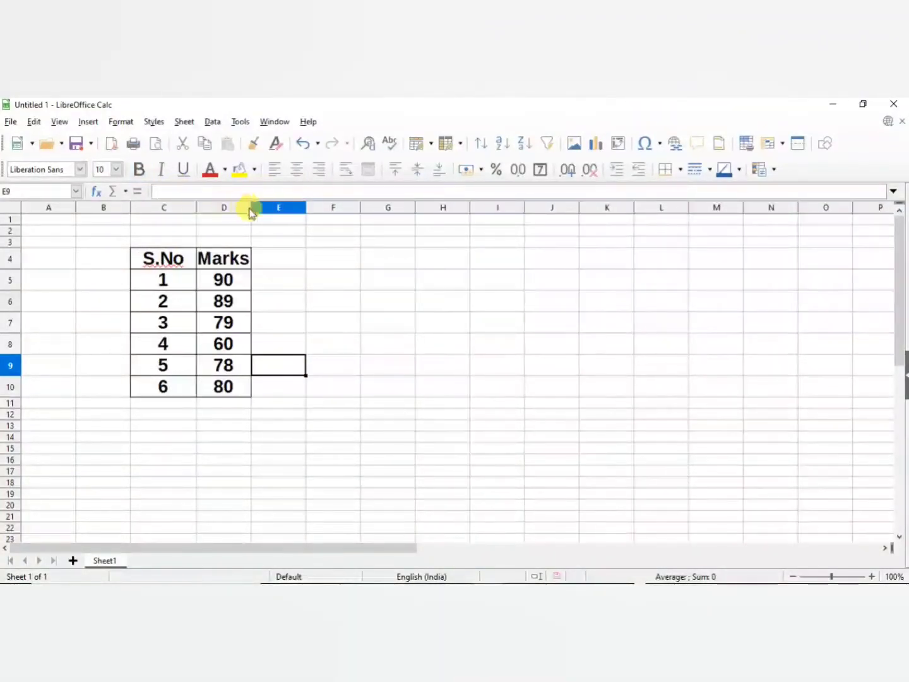
{"action": "left_click_drag", "start_coordinate": [250, 208], "coordinate": [264, 208]}
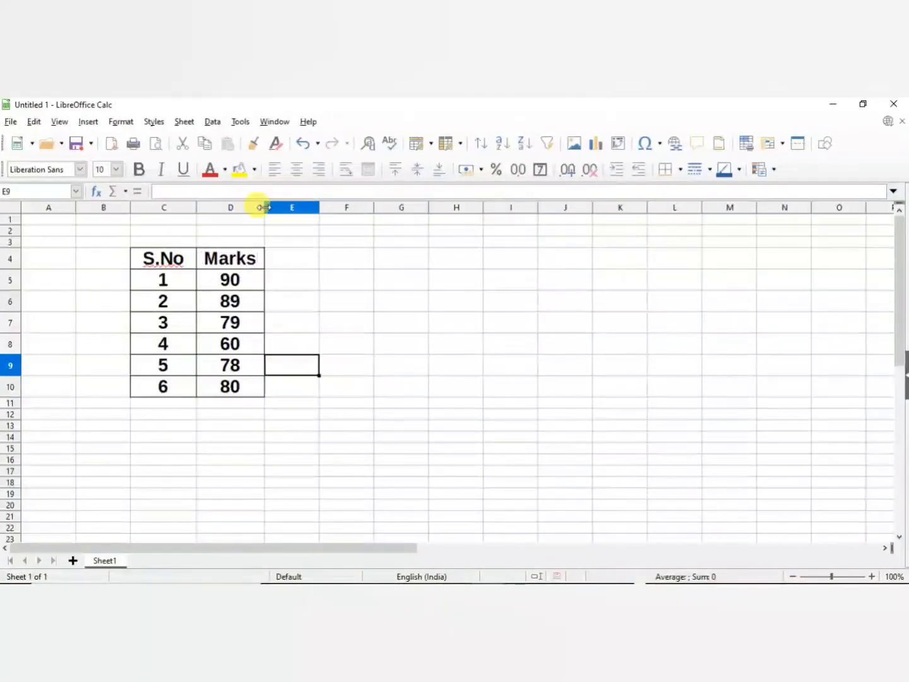
{"action": "left_click", "coordinate": [357, 349]}
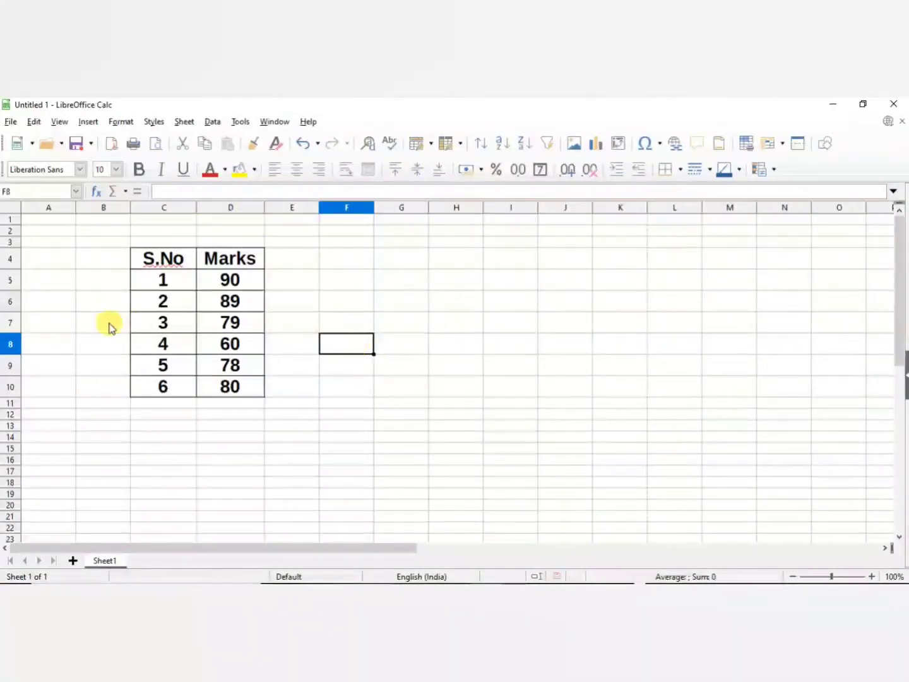
- Fill the header cells C4:D4 with a green background color
{"action": "left_click", "coordinate": [178, 266]}
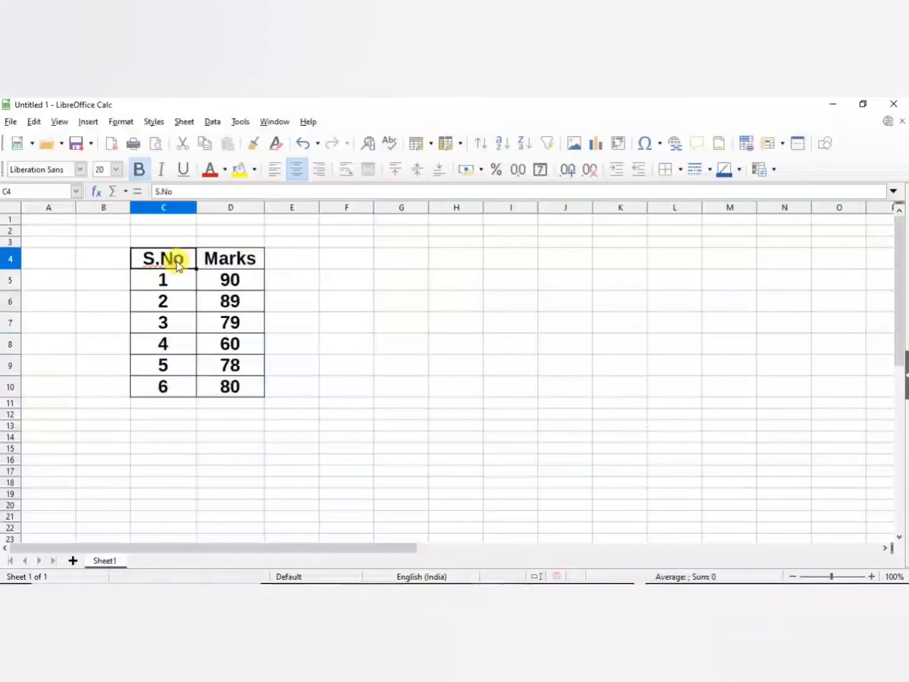
{"action": "key", "text": "shift+Right"}
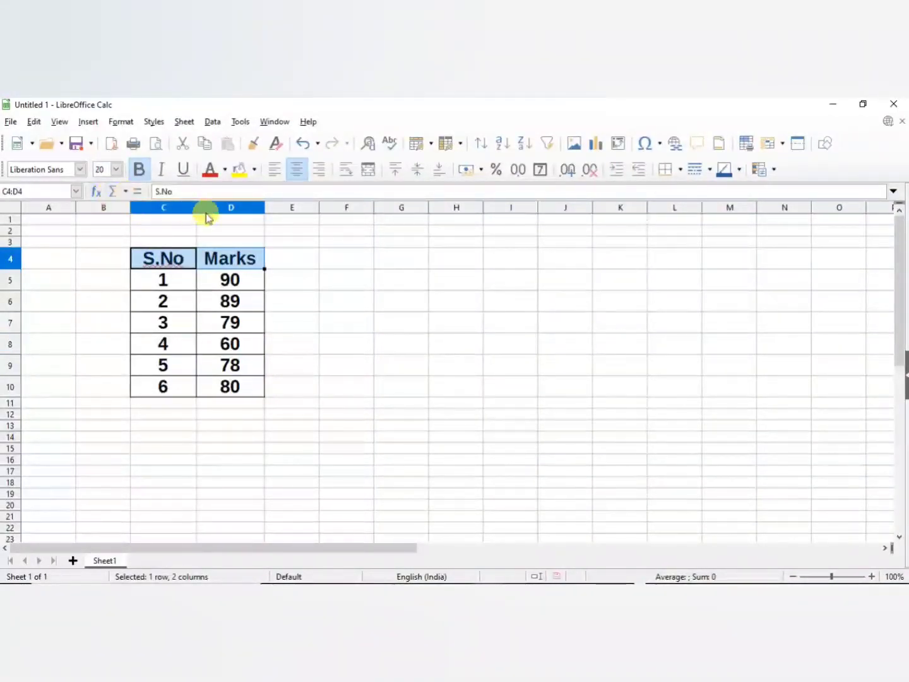
{"action": "left_click", "coordinate": [253, 171]}
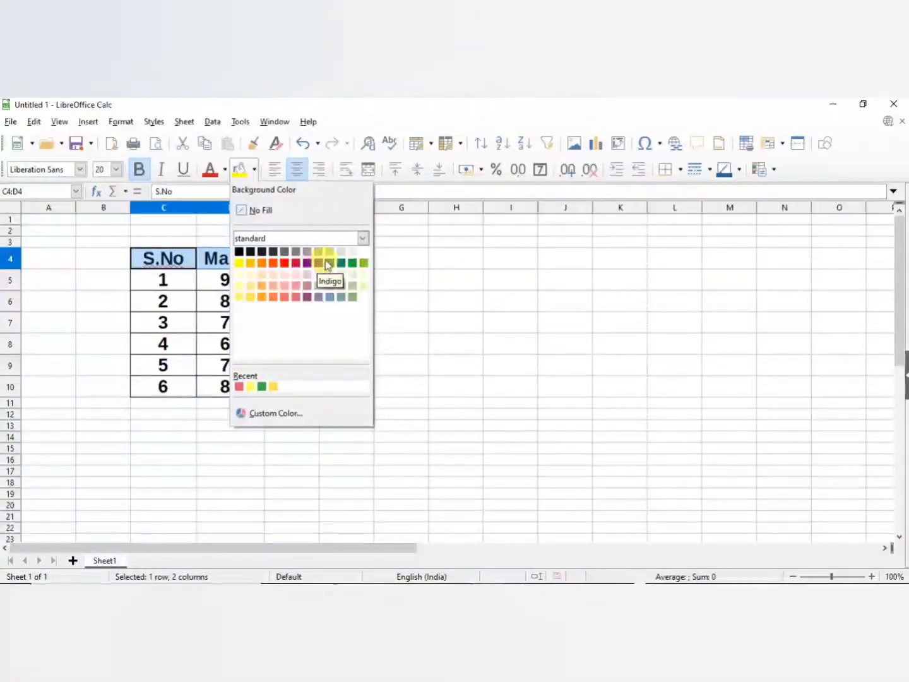
{"action": "left_click", "coordinate": [354, 265]}
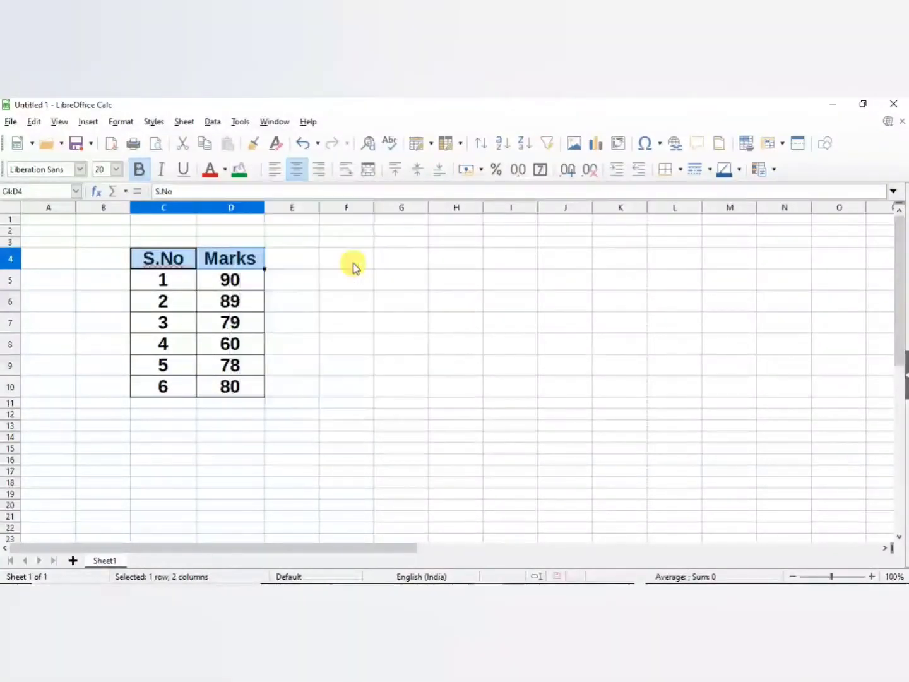
{"action": "double_click", "coordinate": [354, 262]}
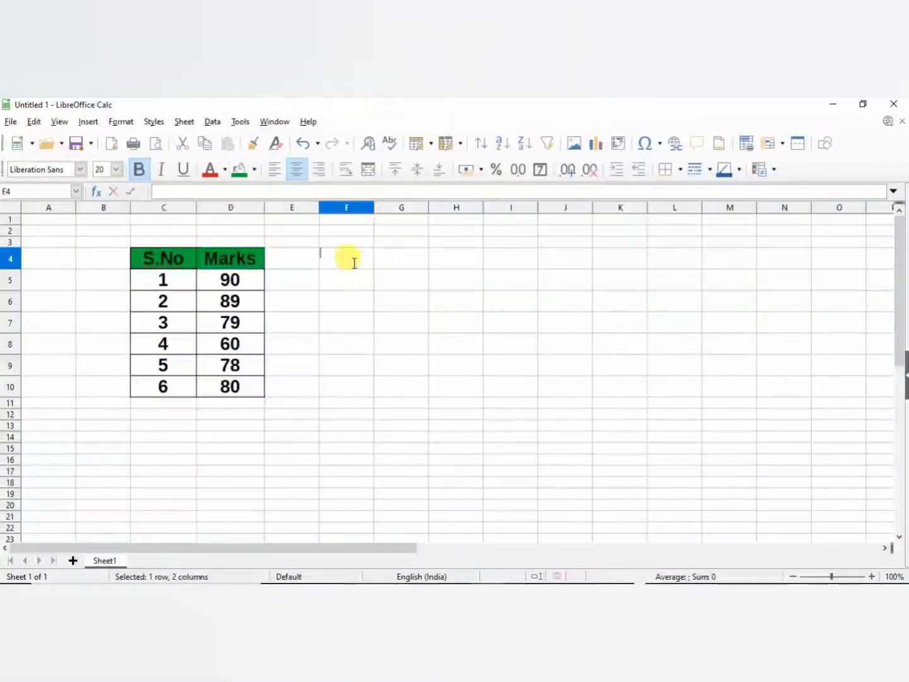
- Fill the serial number cells C5:C10 with a golden yellow background color
{"action": "left_click", "coordinate": [183, 279]}
{"action": "key", "text": "shift+Down"}
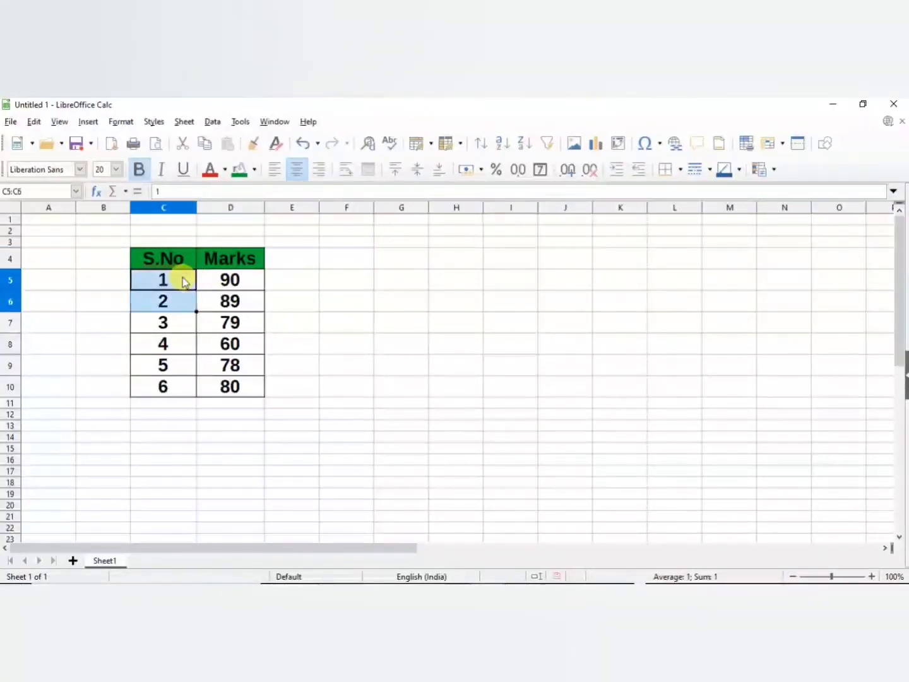
{"action": "key", "text": "shift+Down"}
{"action": "key", "text": "shift+Down"}
{"action": "key", "text": "shift+Down"}
{"action": "key", "text": "shift+Down"}
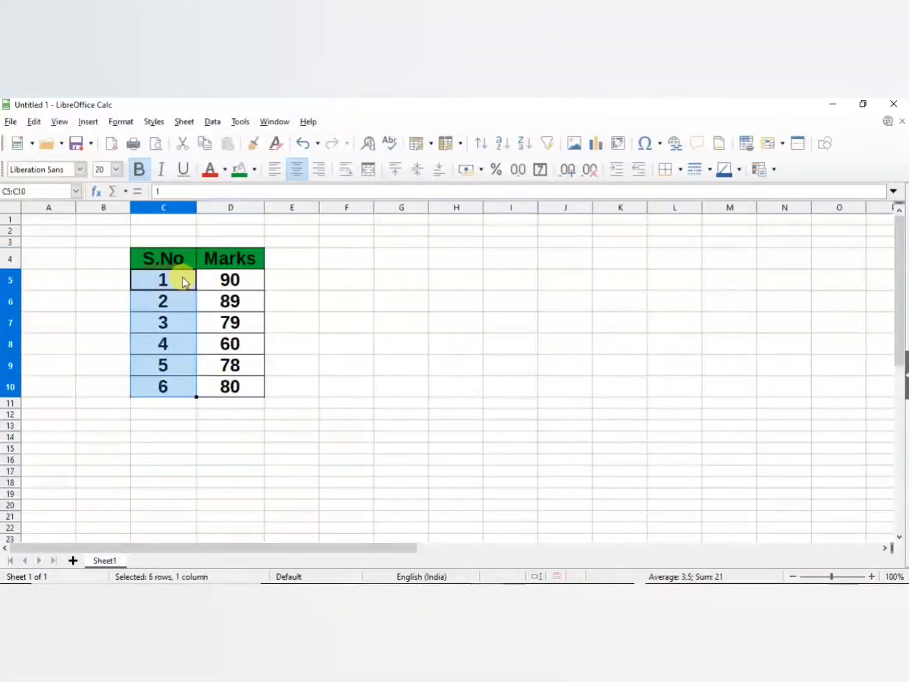
{"action": "left_click", "coordinate": [254, 170]}
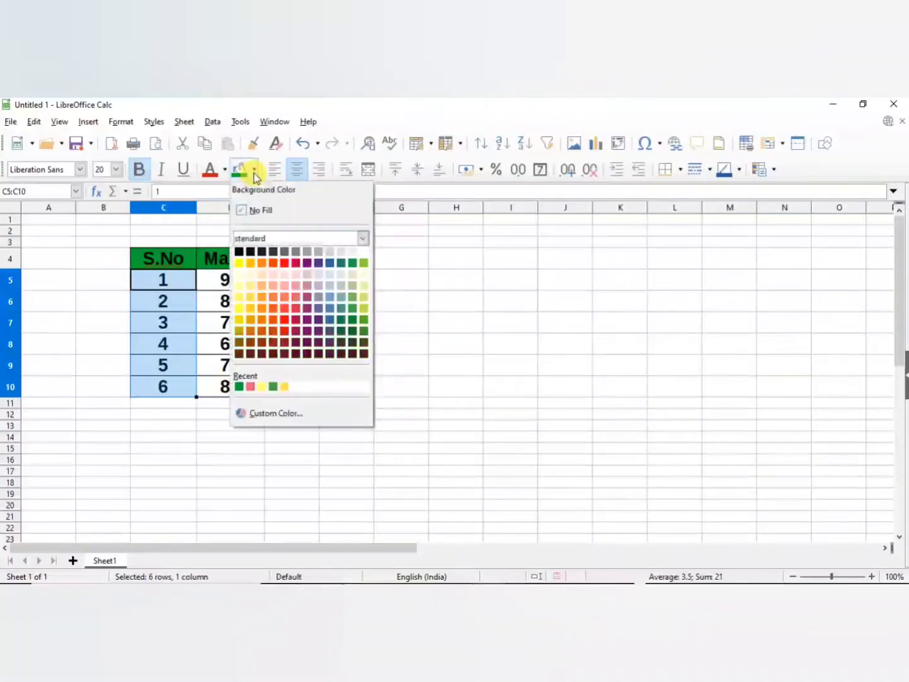
{"action": "left_click", "coordinate": [253, 308]}
- Fill the marks cells D5:D10 with a light red background color
{"action": "left_click", "coordinate": [219, 286]}
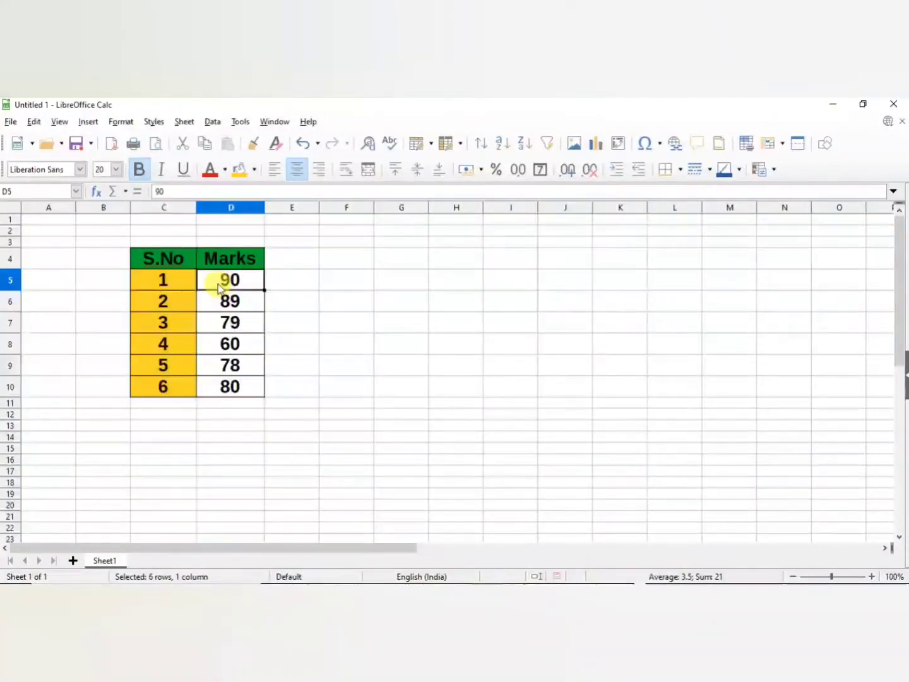
{"action": "key", "text": "shift+Down"}
{"action": "key", "text": "shift+Down"}
{"action": "key", "text": "shift+Down"}
{"action": "key", "text": "shift+Down"}
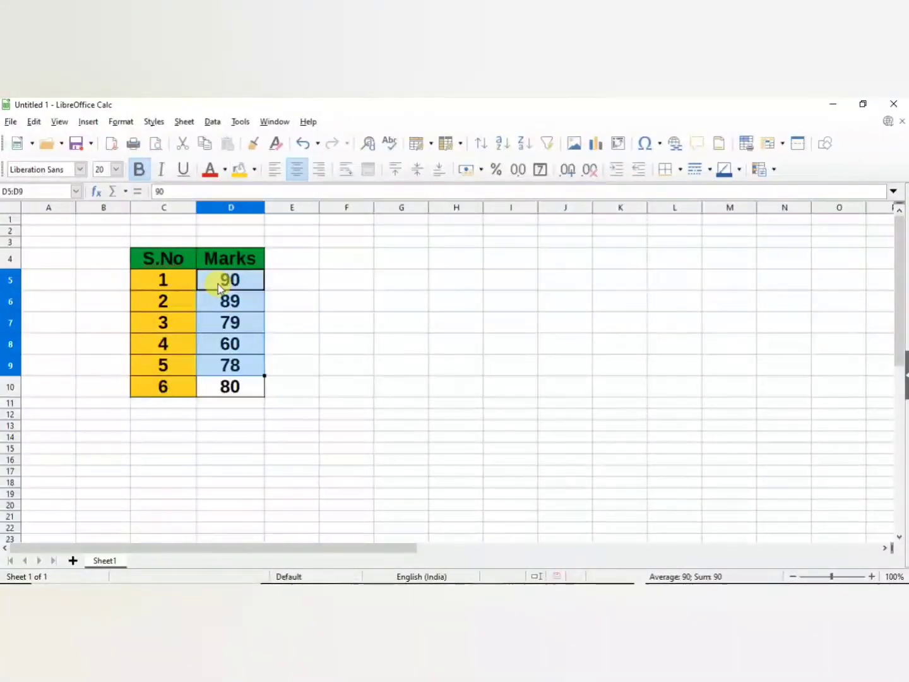
{"action": "key", "text": "shift+Down"}
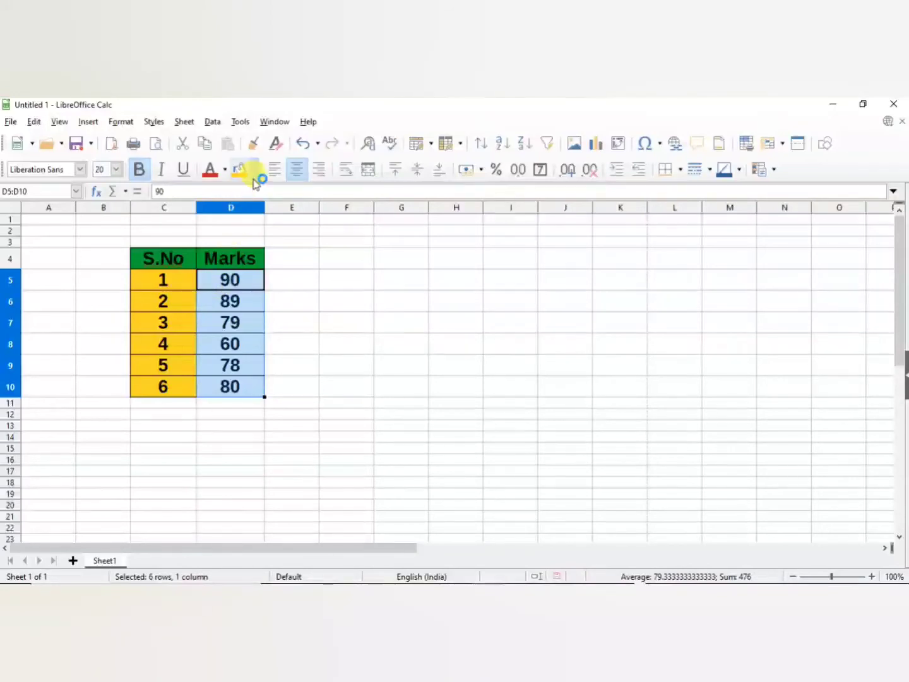
{"action": "left_click", "coordinate": [254, 170]}
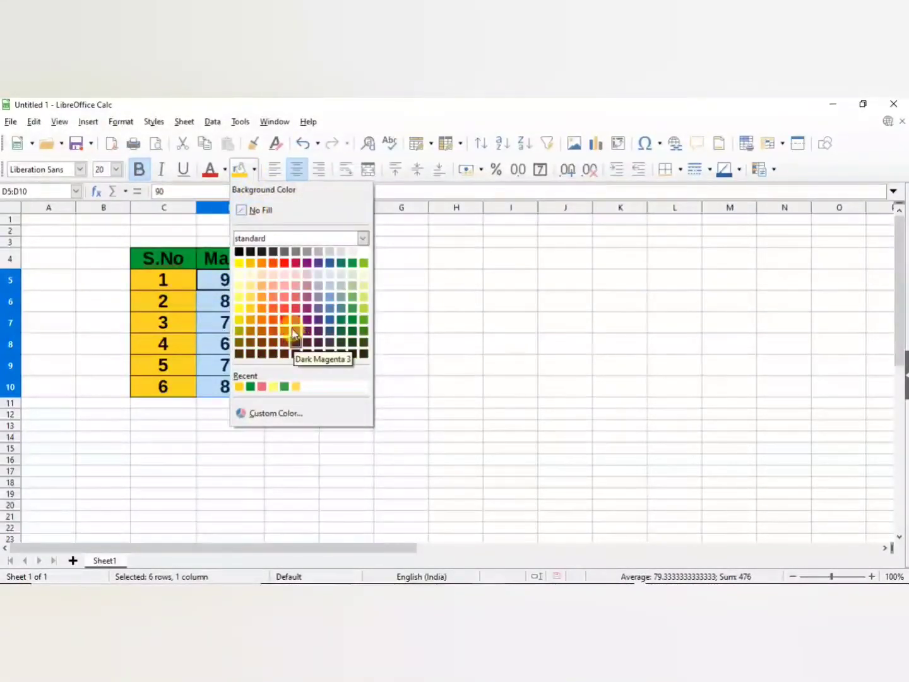
{"action": "left_click", "coordinate": [285, 298]}
{"action": "left_click", "coordinate": [286, 294]}
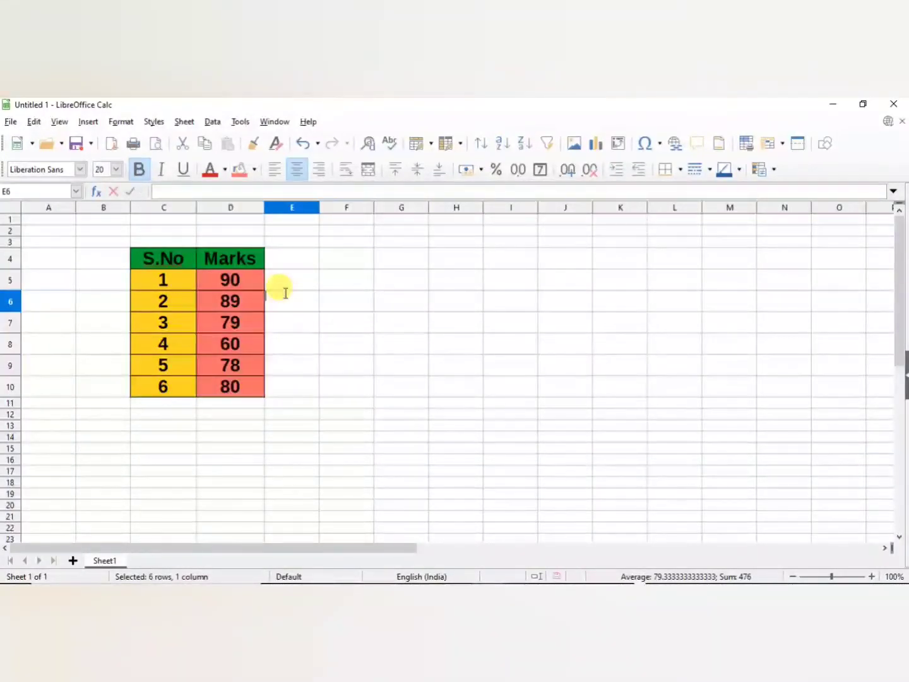
{"action": "left_click", "coordinate": [270, 442]}
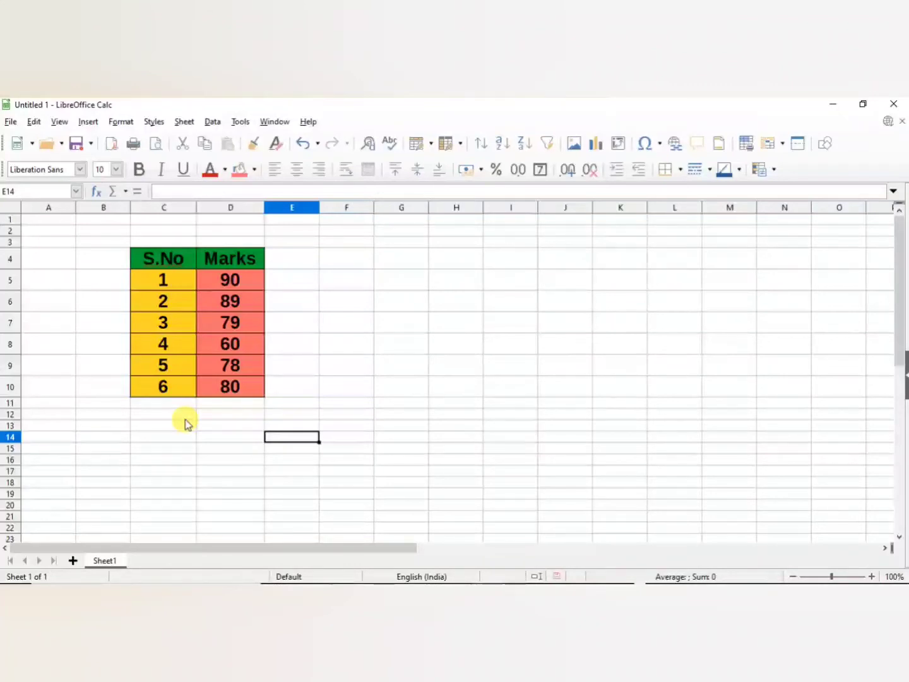
- Enter the label SUM in cell C13 below the table
{"action": "left_click", "coordinate": [216, 428]}
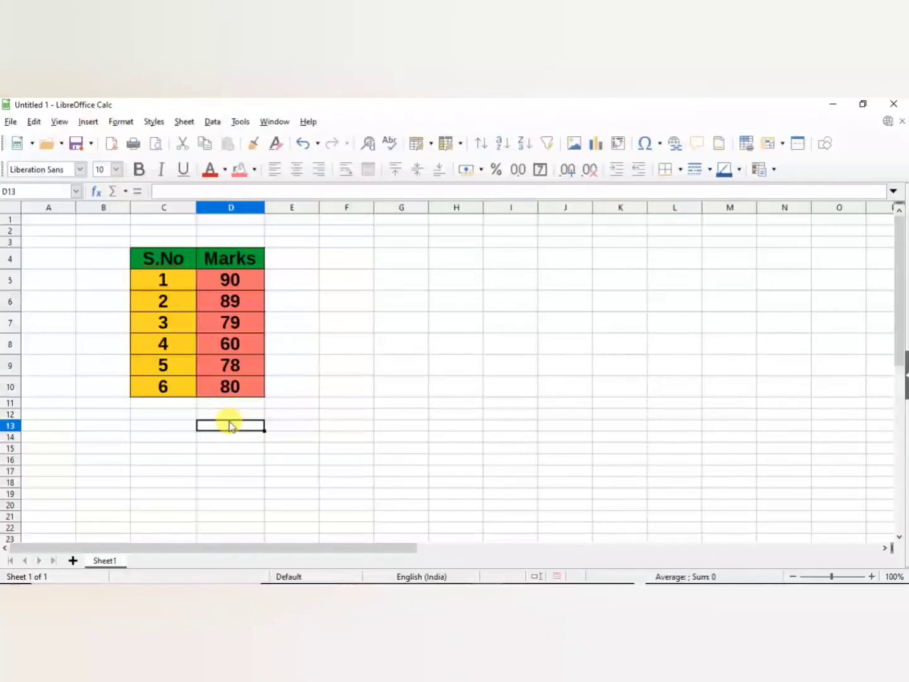
{"action": "left_click", "coordinate": [172, 432]}
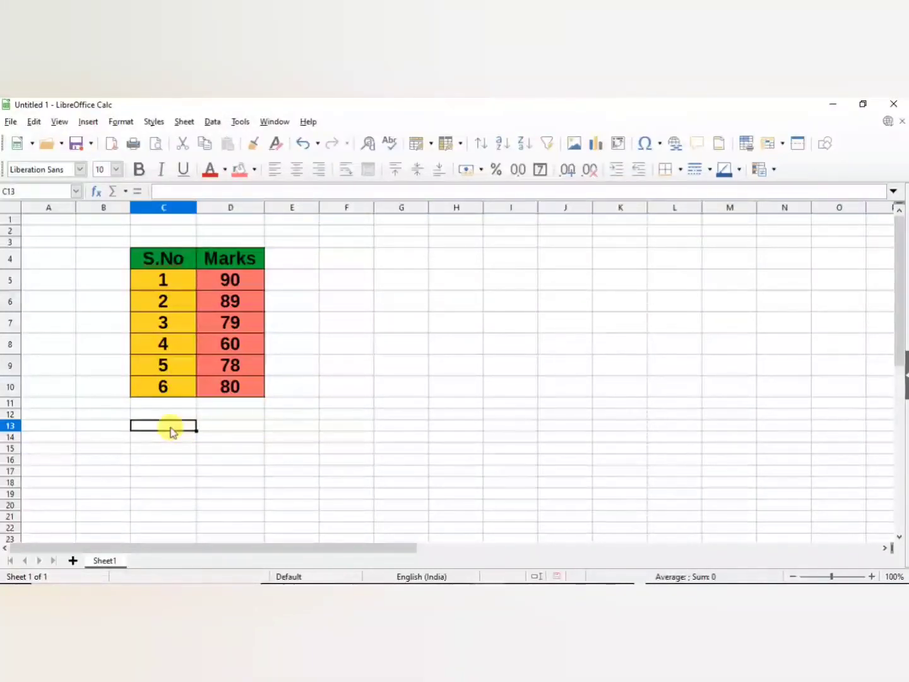
{"action": "type", "text": "SUM"}
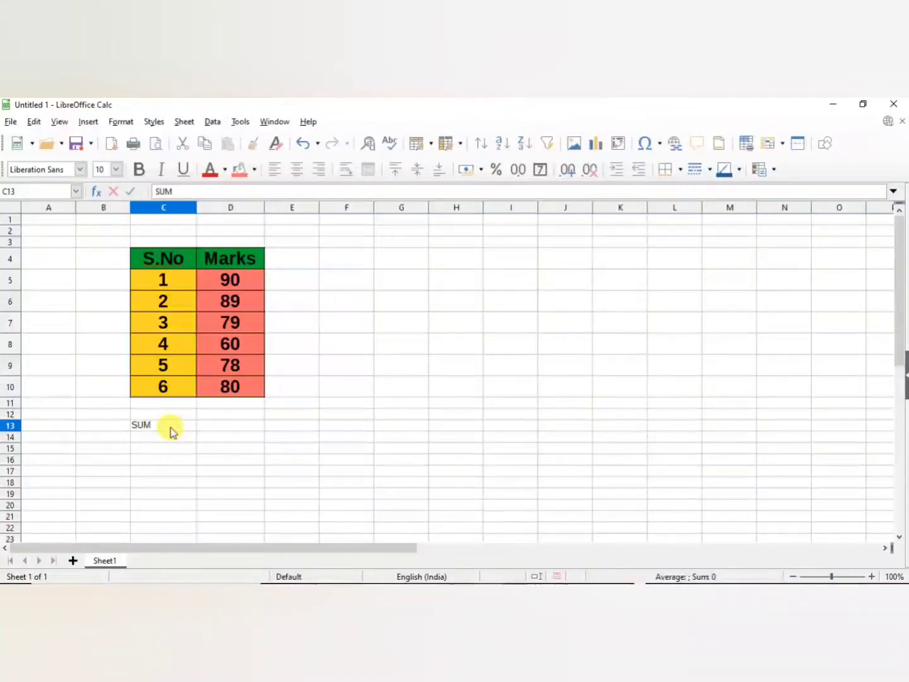
{"action": "key", "text": "Tab"}
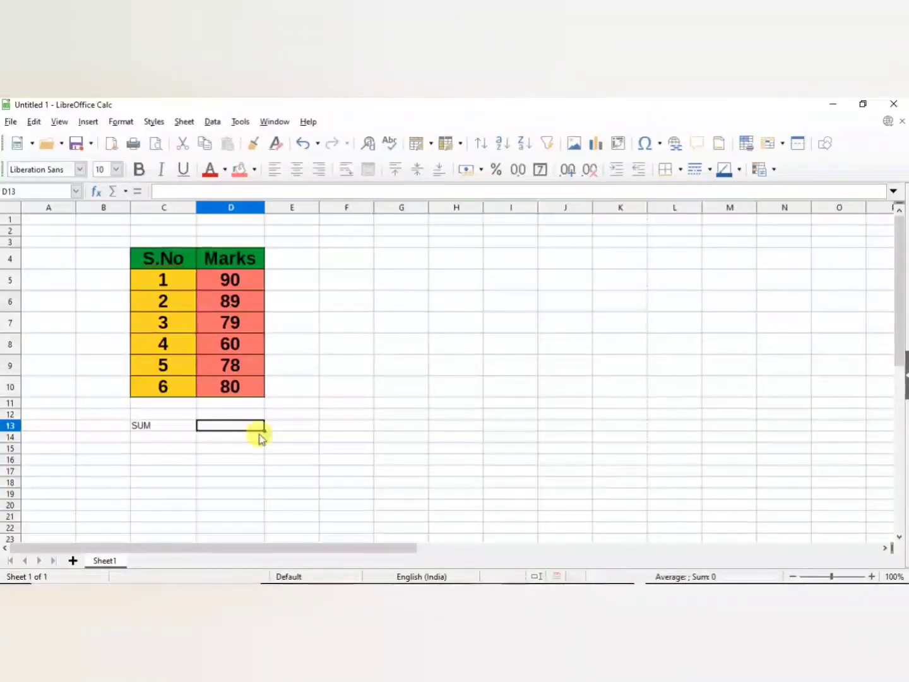
- Total the marks in cell D13 with the formula =D5+D6+D7+D8+D9+D10
{"action": "type", "text": "="}
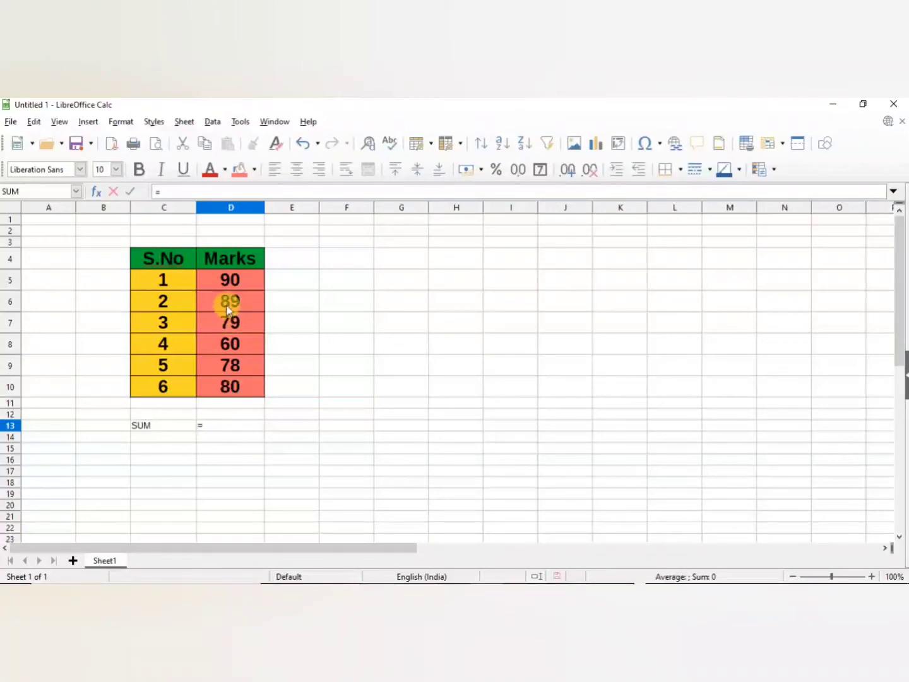
{"action": "left_click", "coordinate": [239, 282]}
{"action": "key", "text": "Right"}
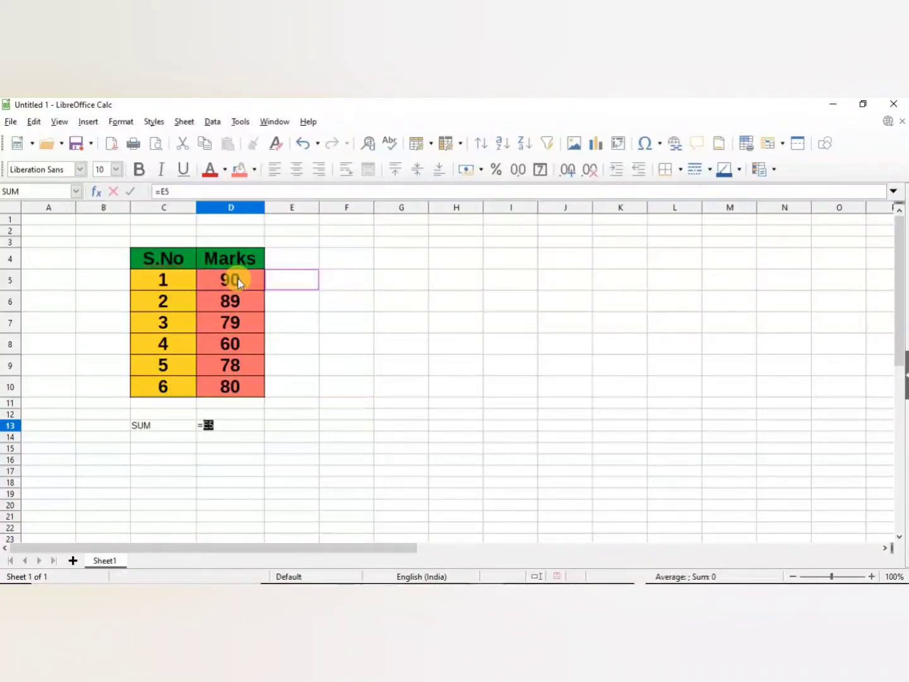
{"action": "key", "text": "Left"}
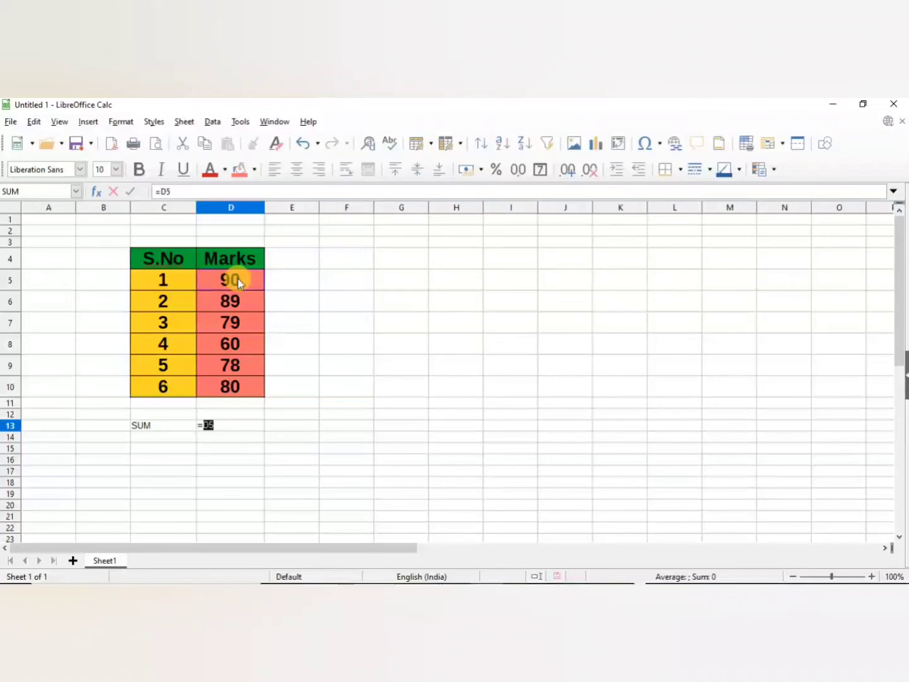
{"action": "left_click", "coordinate": [227, 425]}
{"action": "type", "text": "+"}
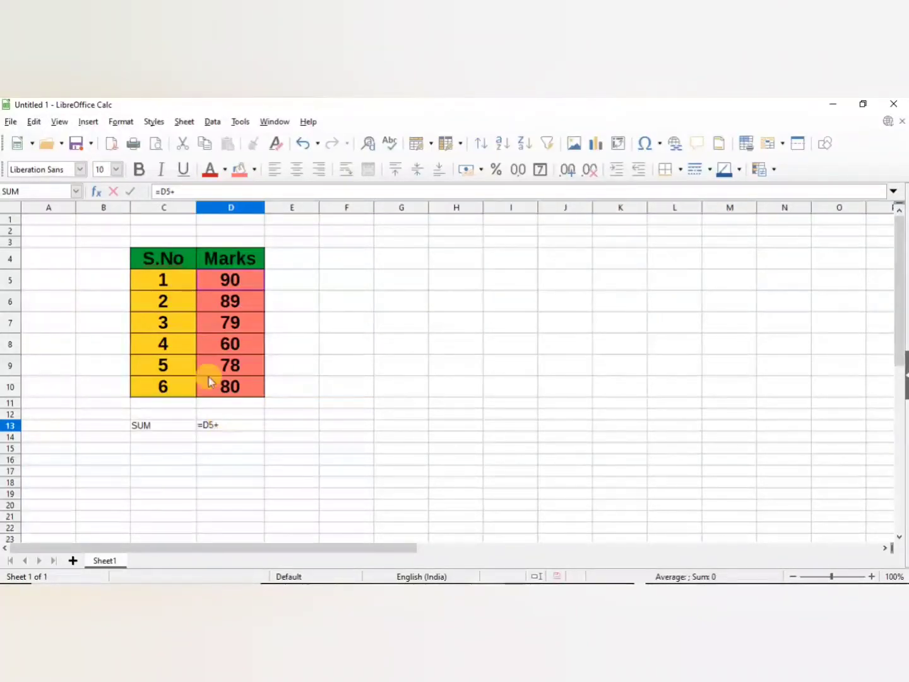
{"action": "left_click", "coordinate": [209, 304]}
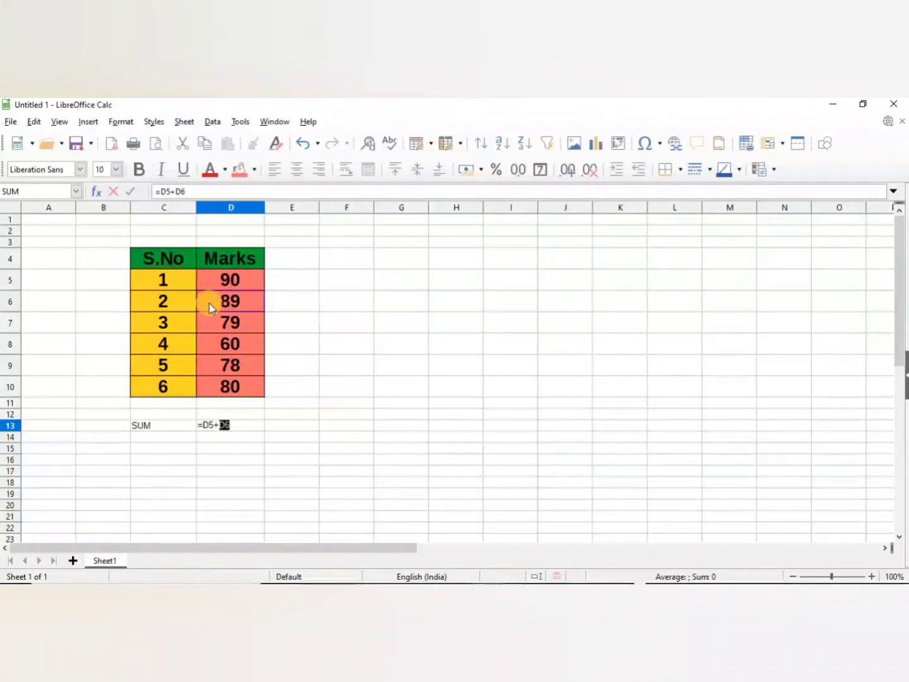
{"action": "left_click", "coordinate": [242, 429]}
{"action": "left_click", "coordinate": [232, 325]}
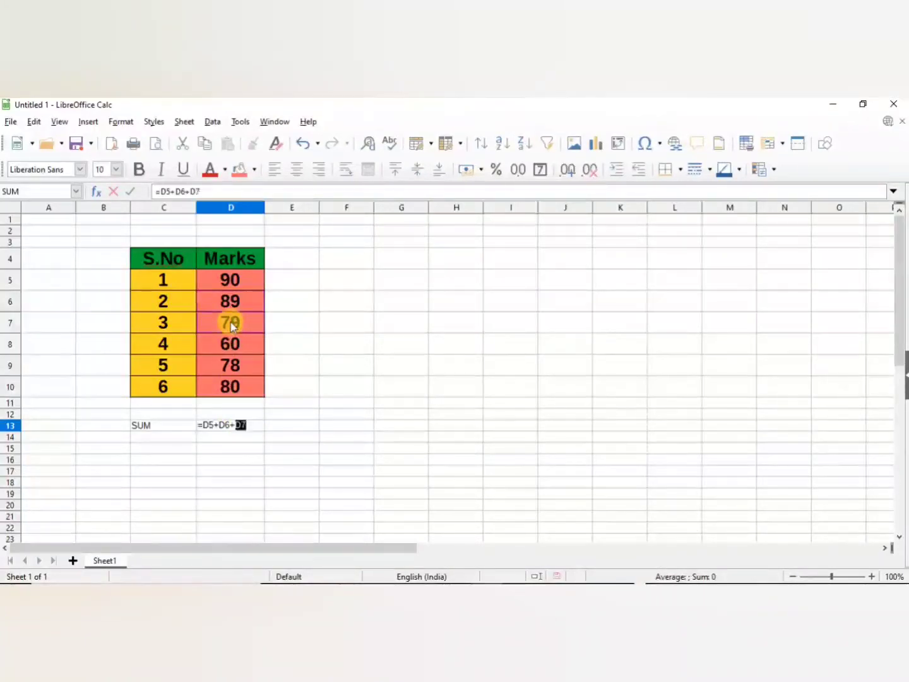
{"action": "left_click", "coordinate": [257, 421]}
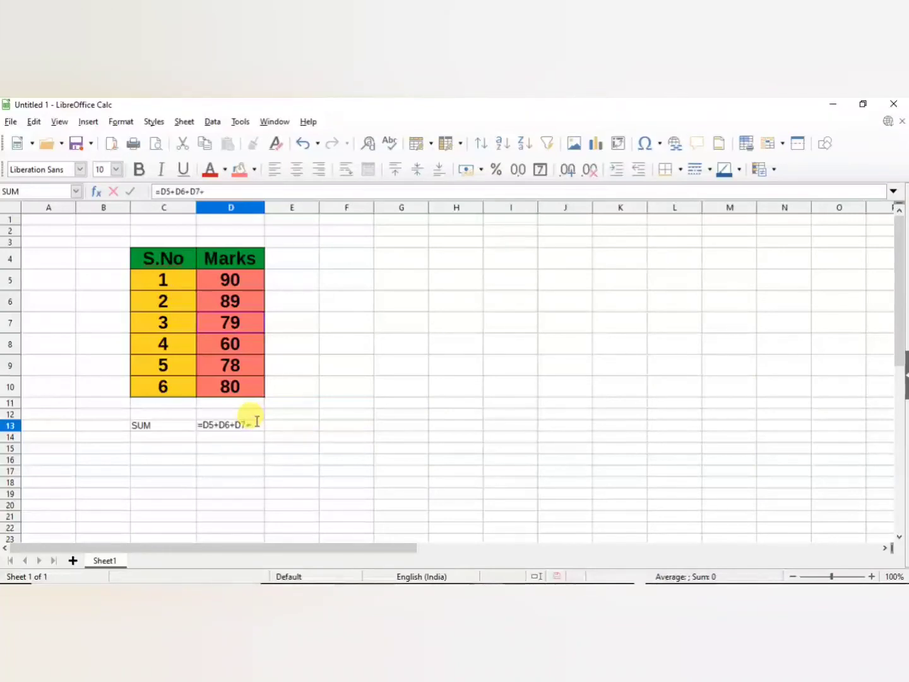
{"action": "type", "text": "+"}
{"action": "left_click", "coordinate": [231, 342]}
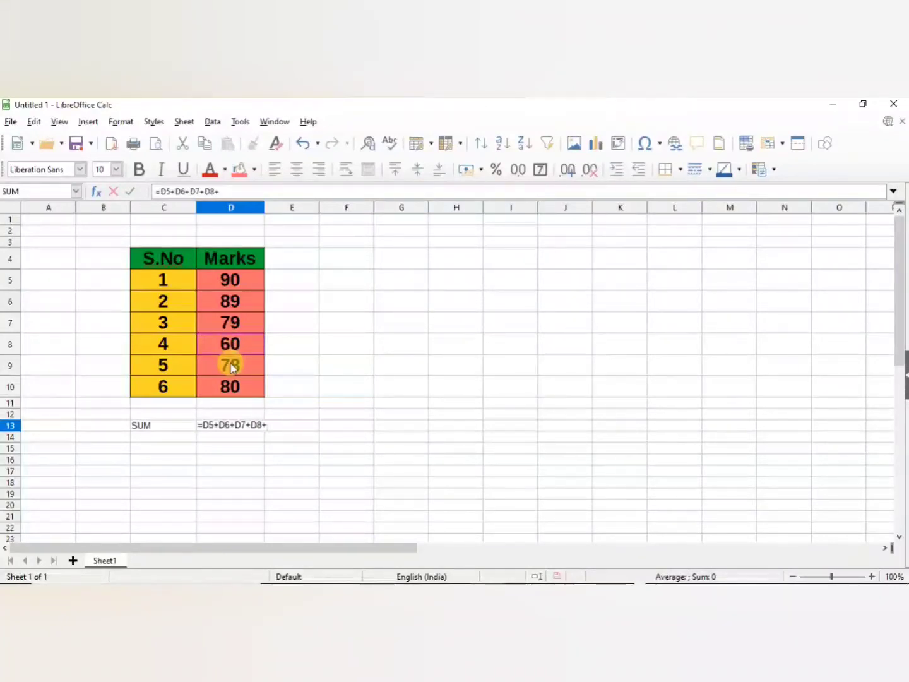
{"action": "left_click", "coordinate": [231, 366]}
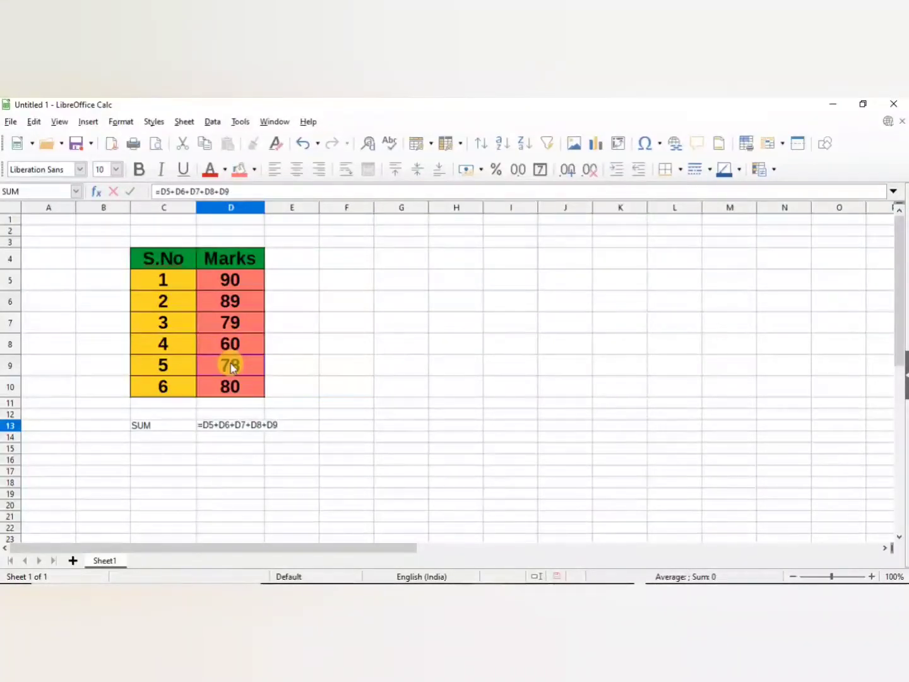
{"action": "type", "text": "+"}
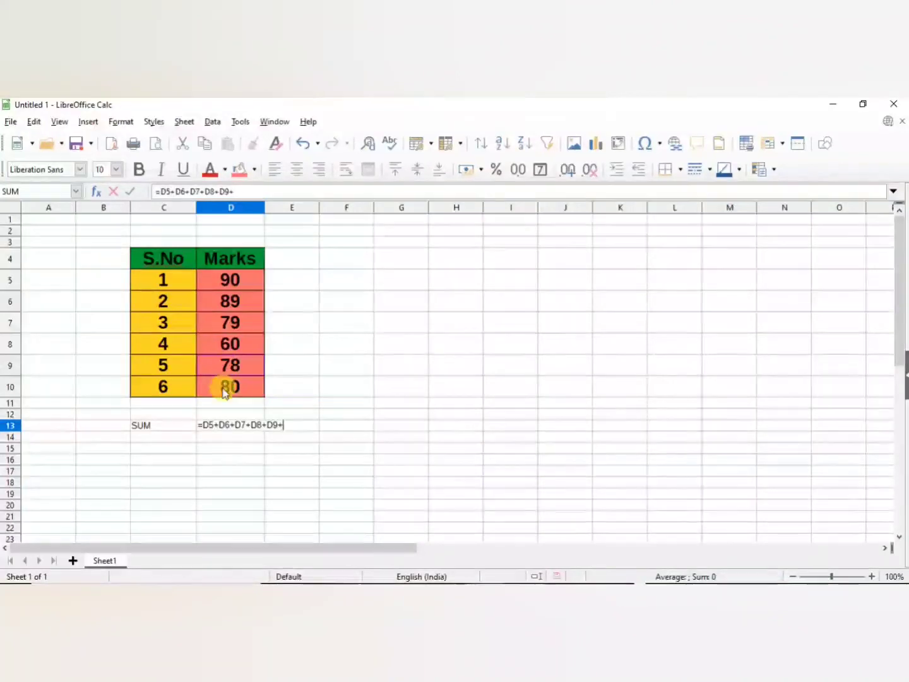
{"action": "left_click", "coordinate": [226, 388]}
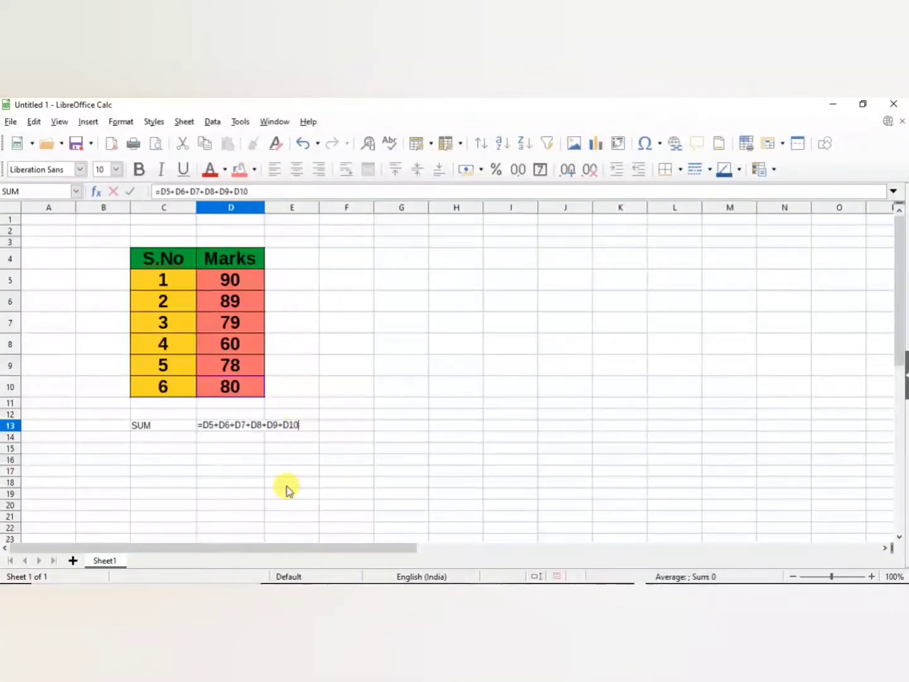
{"action": "key", "text": "Return"}
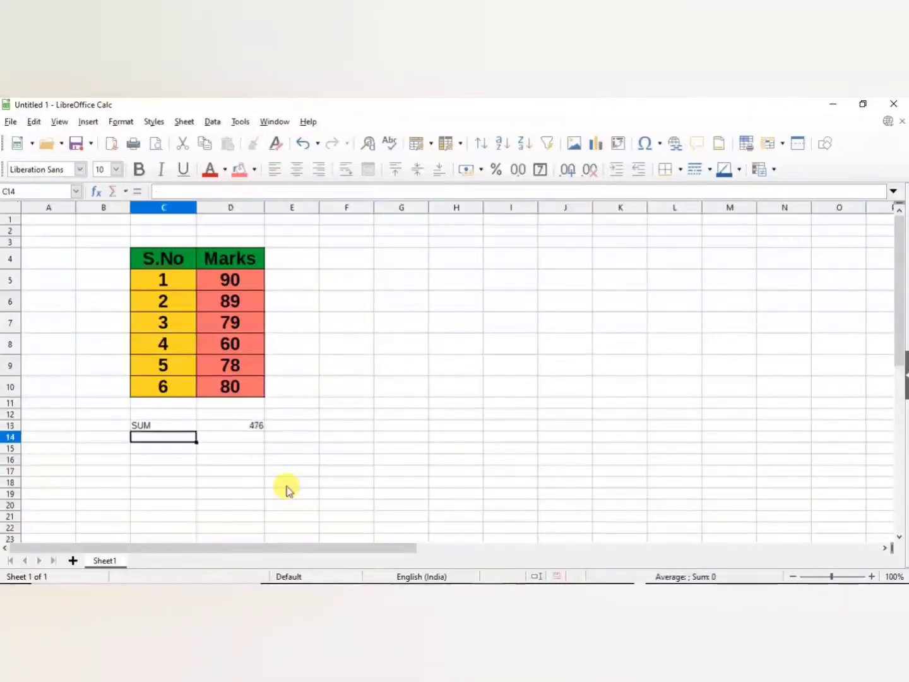
{"action": "left_click", "coordinate": [240, 428]}
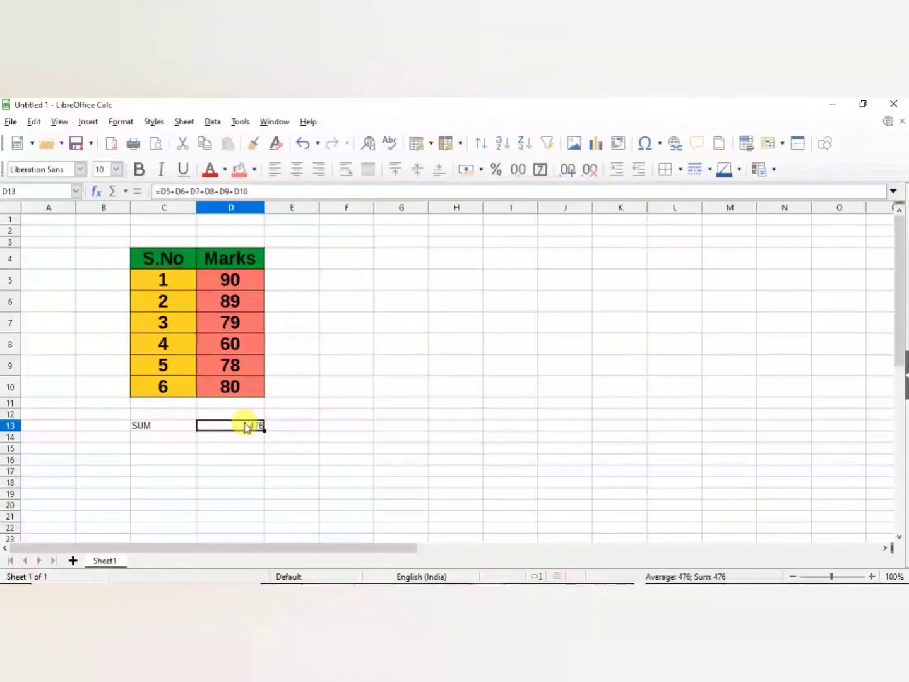
{"action": "left_click", "coordinate": [171, 424]}
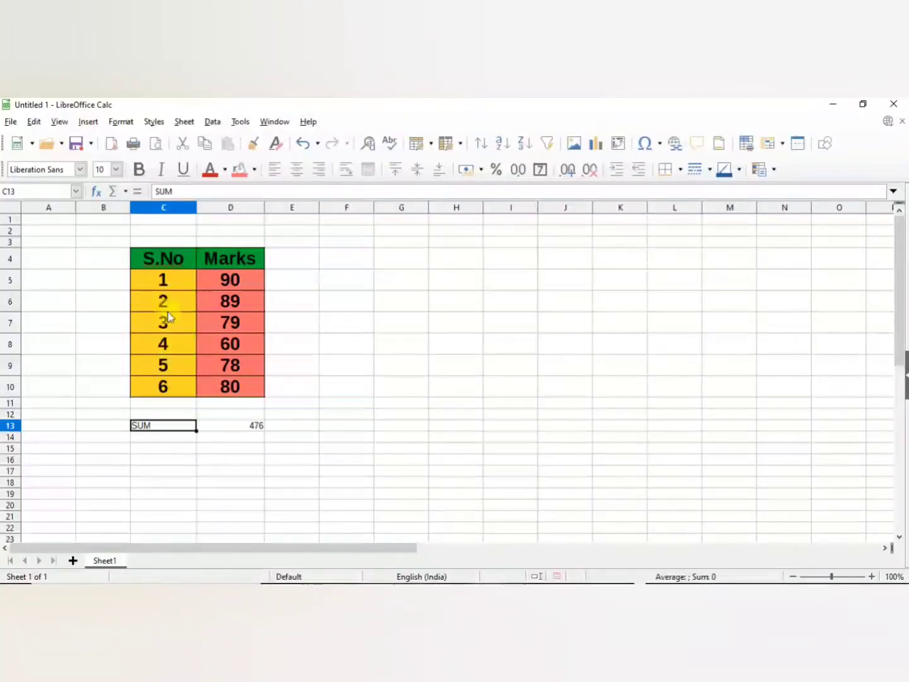
- Set the font size of the SUM label in cell C13 to 20
{"action": "left_click", "coordinate": [173, 371]}
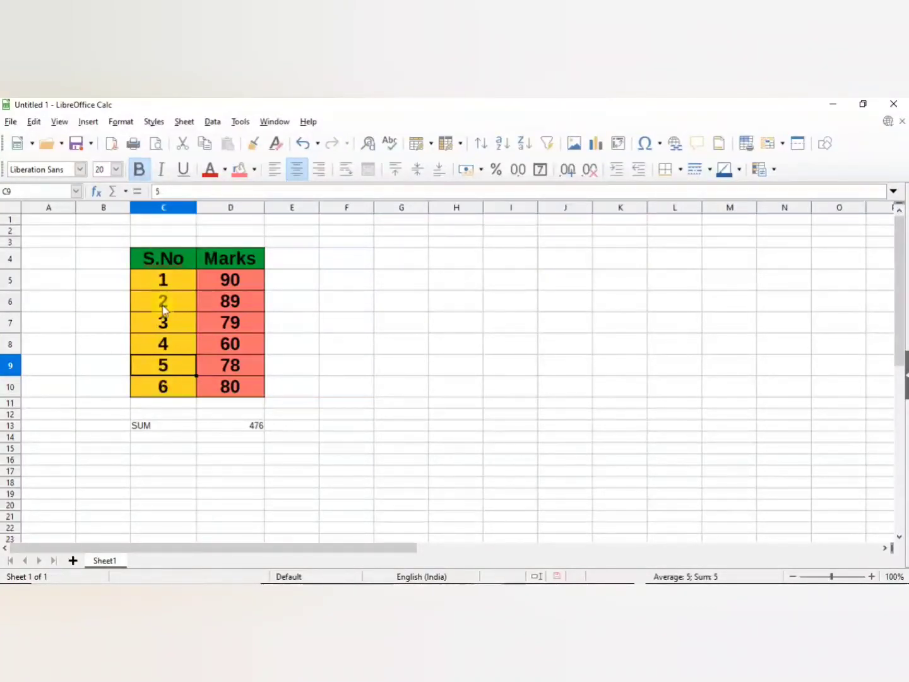
{"action": "left_click", "coordinate": [163, 424]}
{"action": "left_click", "coordinate": [116, 169]}
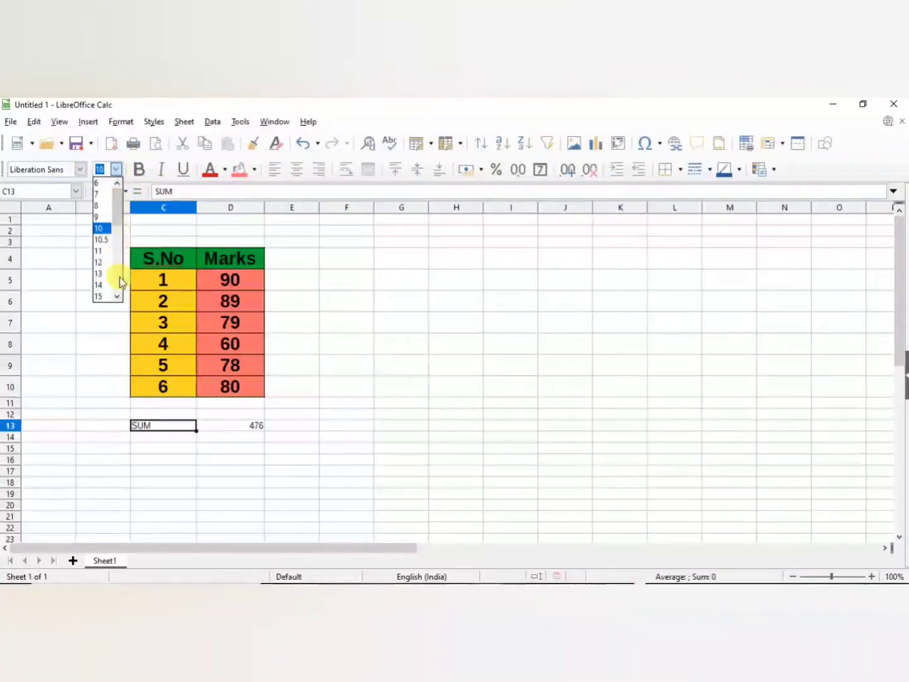
{"action": "left_click", "coordinate": [117, 296]}
{"action": "left_click", "coordinate": [116, 296]}
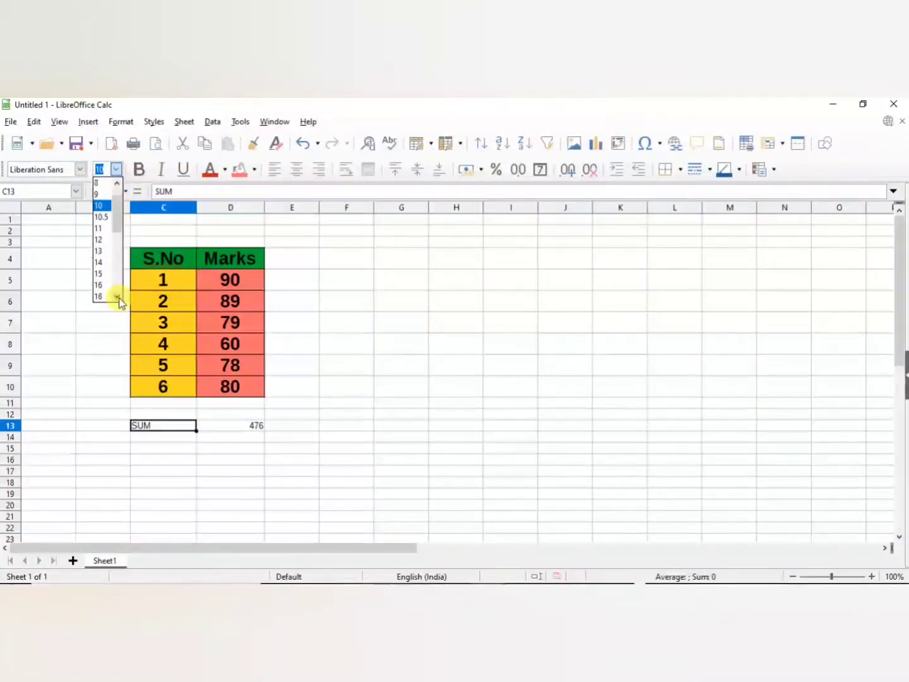
{"action": "left_click", "coordinate": [118, 297]}
{"action": "left_click", "coordinate": [104, 291]}
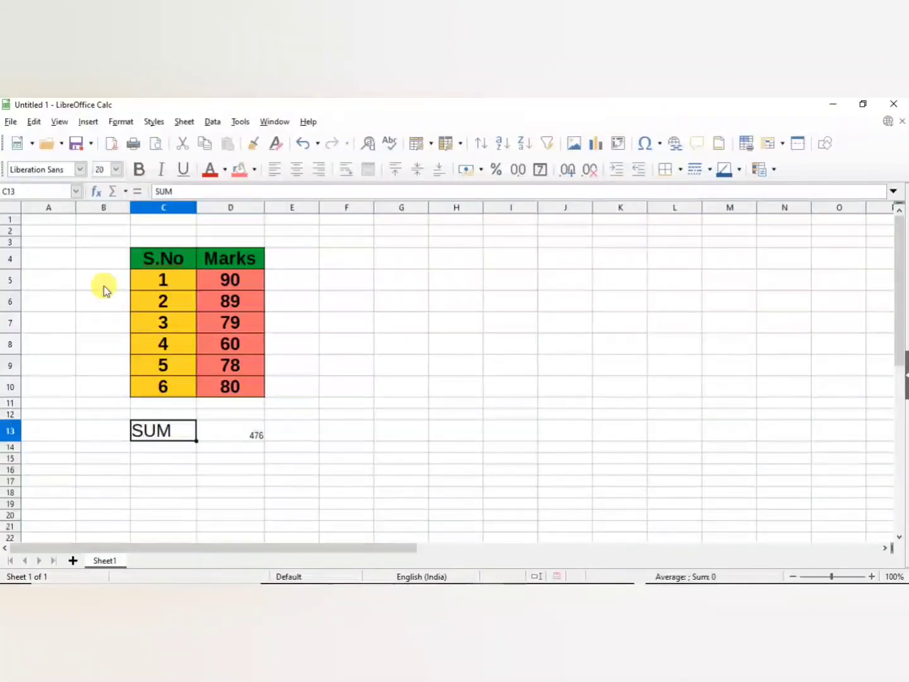
- Set the font size of the marks total in cell D13 to 20
{"action": "left_click", "coordinate": [241, 431]}
{"action": "left_click_drag", "start_coordinate": [240, 431], "coordinate": [341, 292]}
{"action": "left_click", "coordinate": [341, 293]}
{"action": "left_click", "coordinate": [249, 429]}
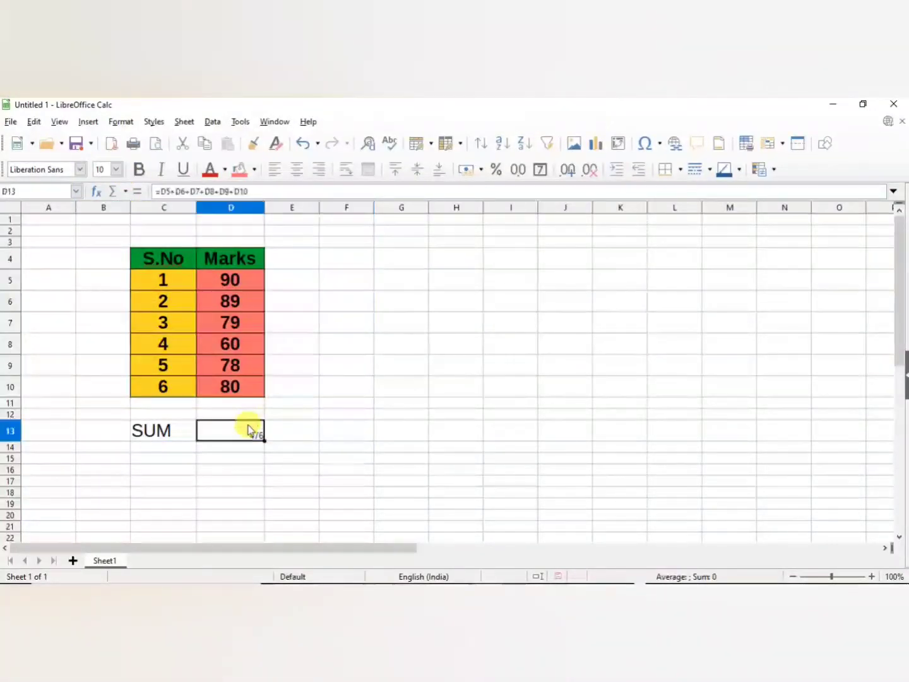
{"action": "left_click", "coordinate": [116, 169]}
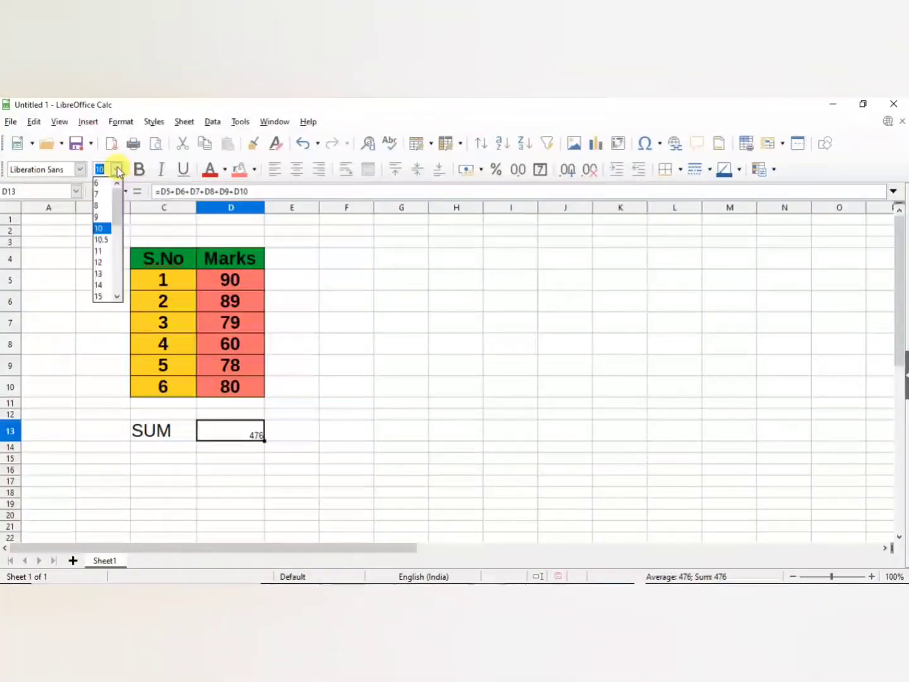
{"action": "left_click", "coordinate": [117, 297]}
{"action": "left_click", "coordinate": [117, 296]}
{"action": "left_click", "coordinate": [116, 296]}
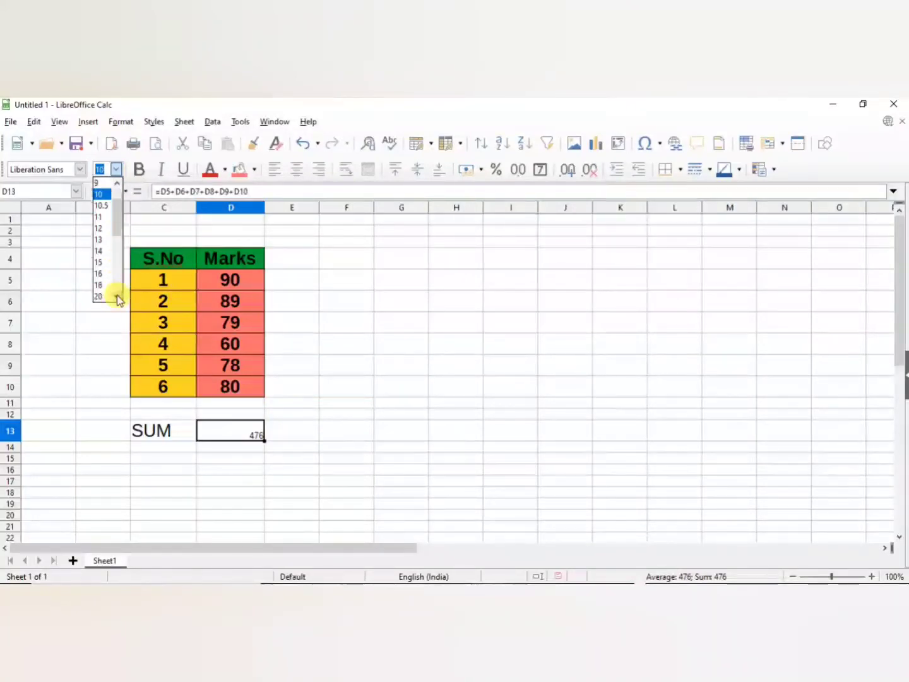
{"action": "left_click", "coordinate": [117, 296]}
{"action": "left_click", "coordinate": [99, 284]}
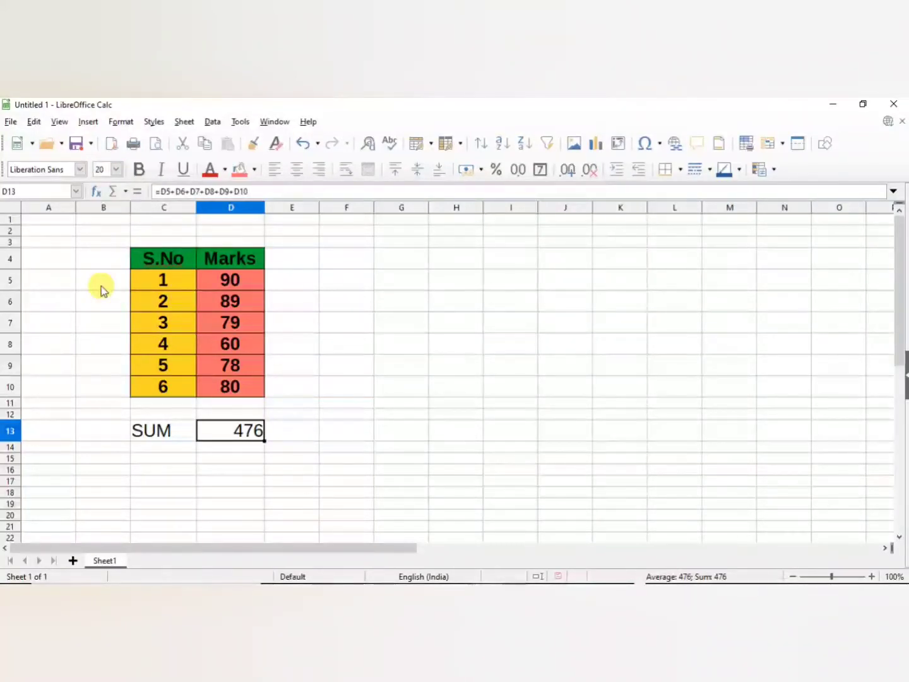
{"action": "left_click", "coordinate": [282, 481]}
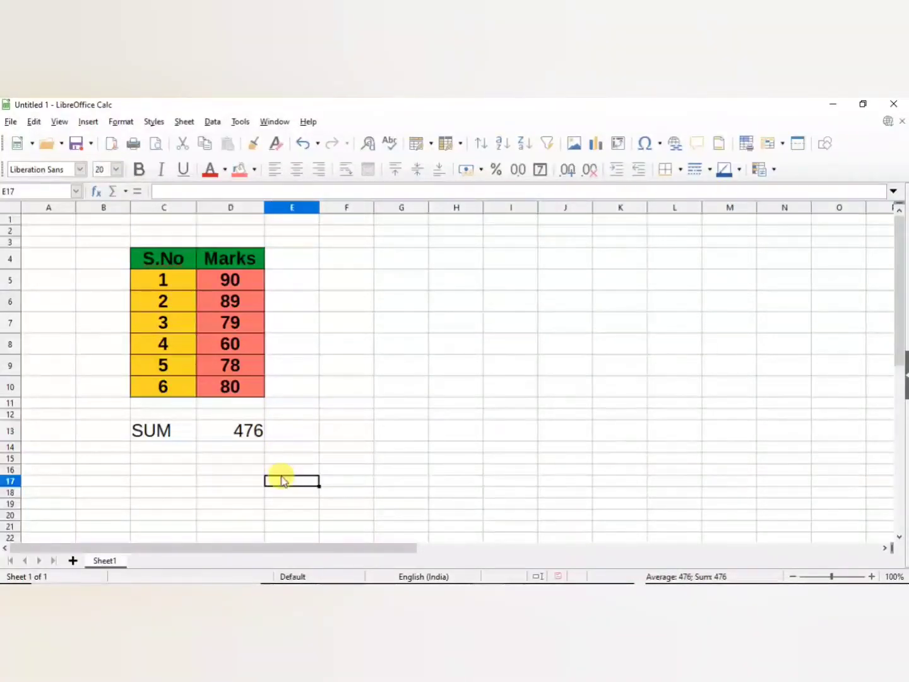
{"action": "left_click", "coordinate": [251, 435]}
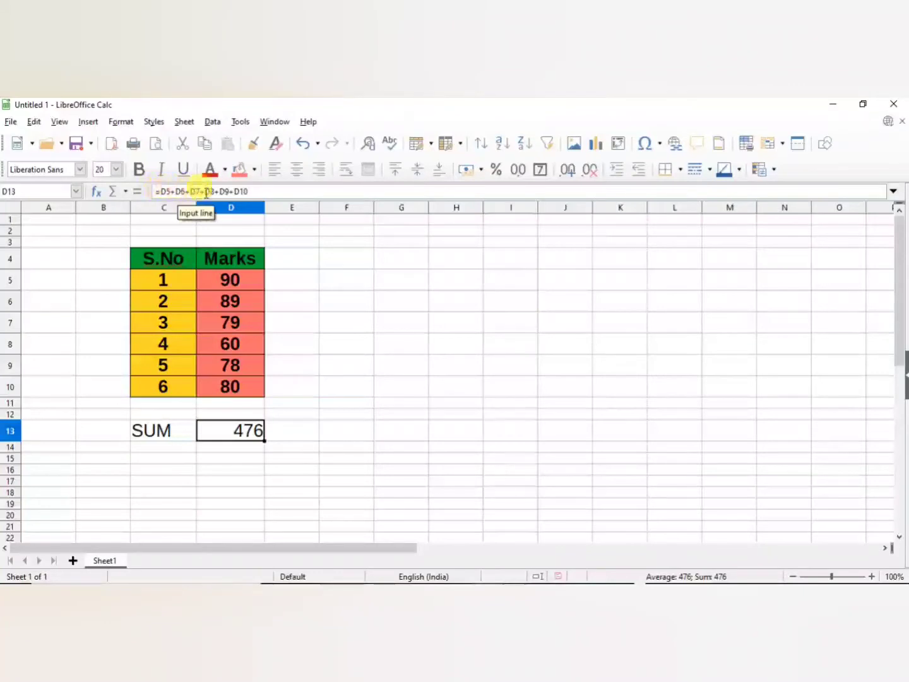
- Begin a SUM function formula in cell F13, up to its opening parenthesis
{"action": "left_click", "coordinate": [339, 430]}
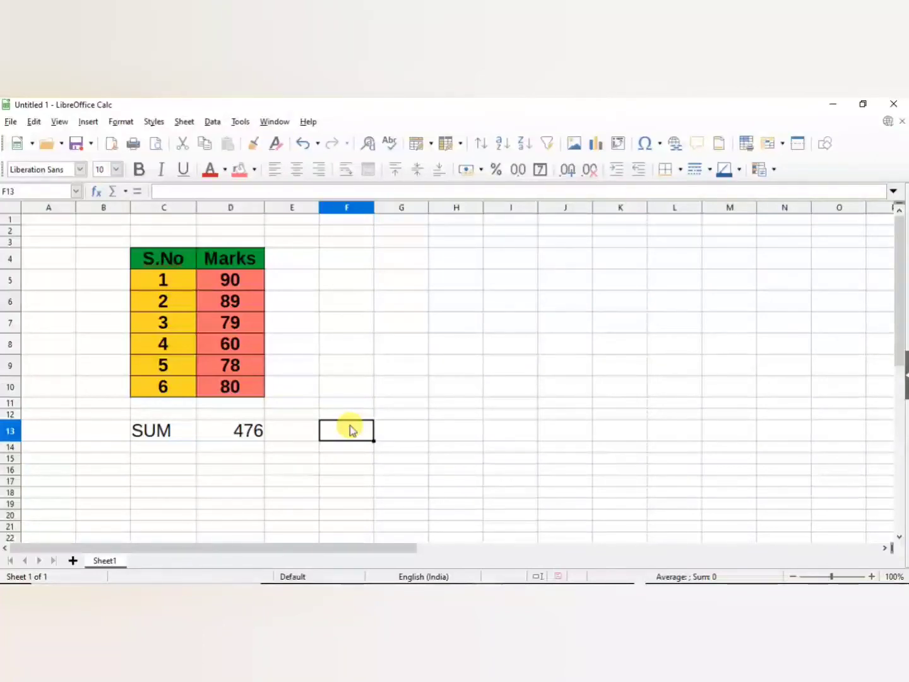
{"action": "type", "text": "="}
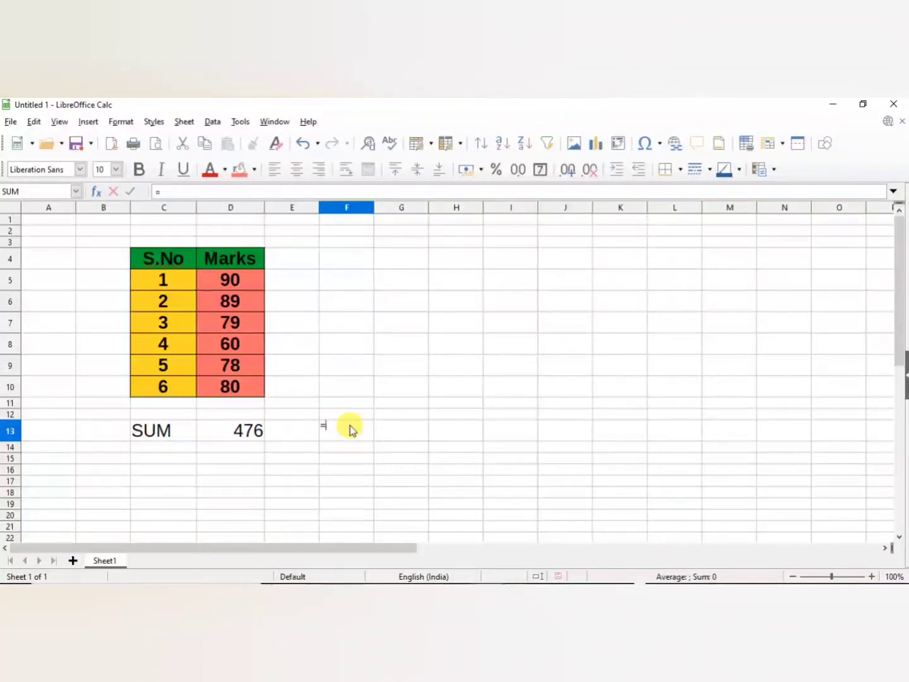
{"action": "type", "text": "SUM"}
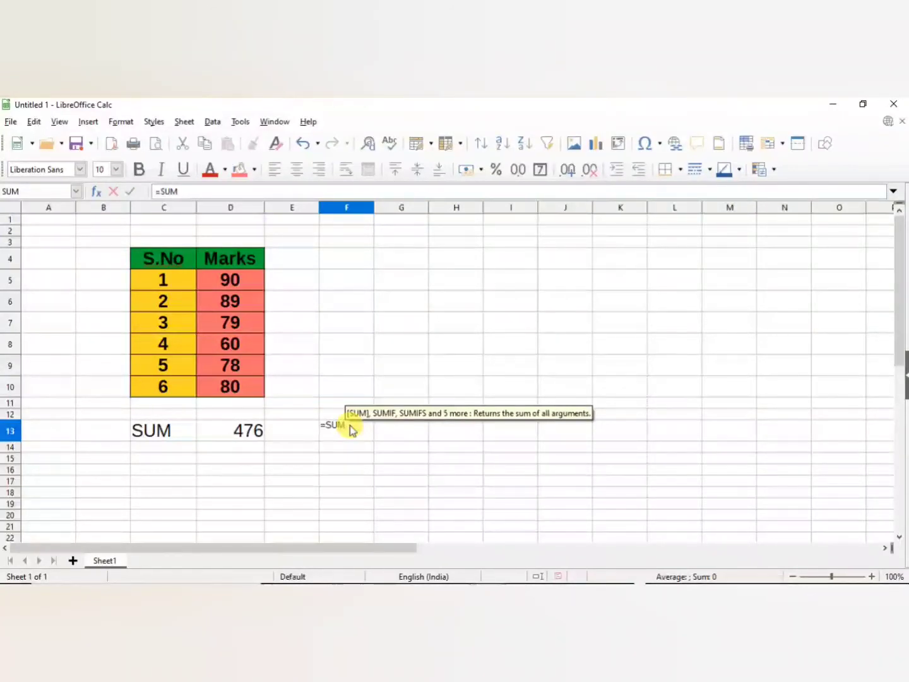
{"action": "type", "text": "("}
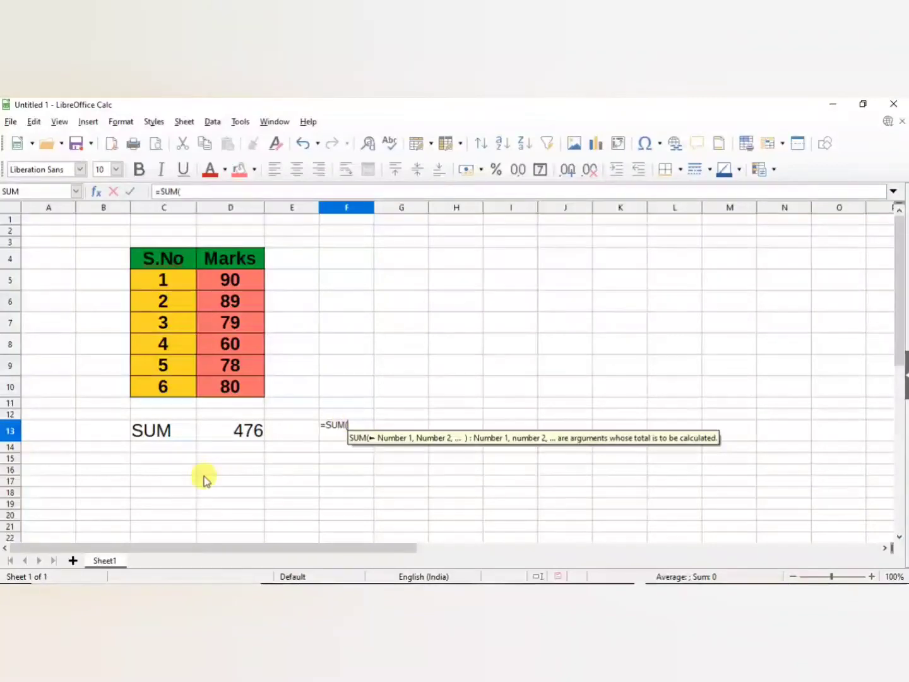
{"action": "left_click_drag", "start_coordinate": [224, 278], "coordinate": [232, 388]}
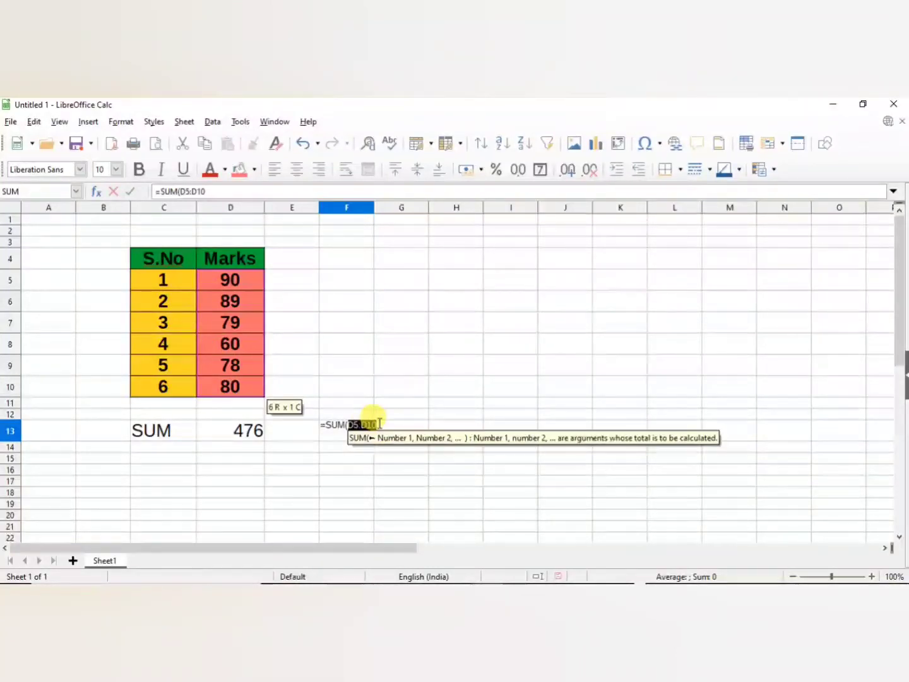
{"action": "key", "text": "Right"}
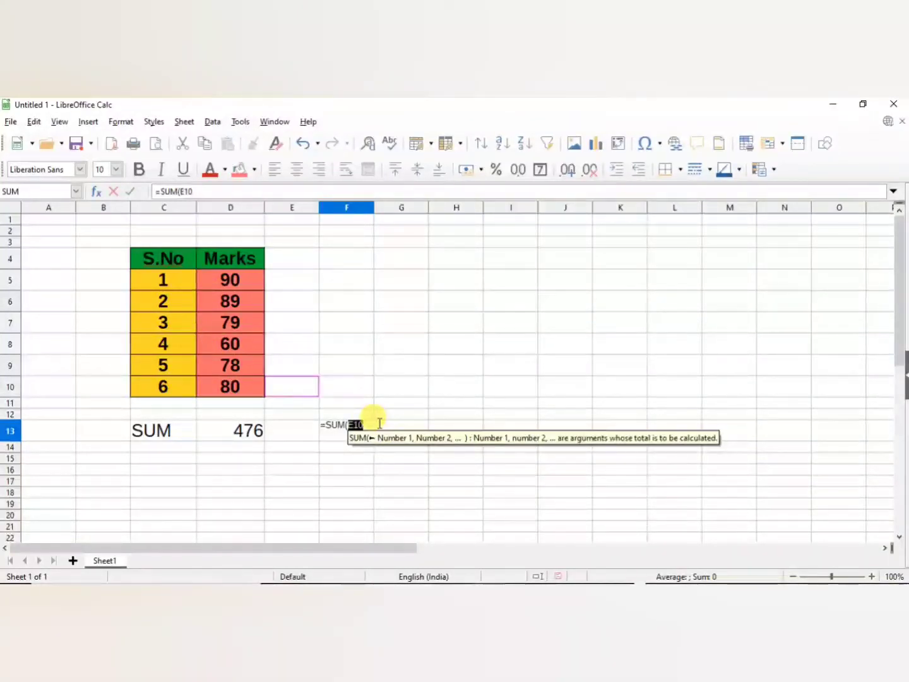
{"action": "key", "text": "Left"}
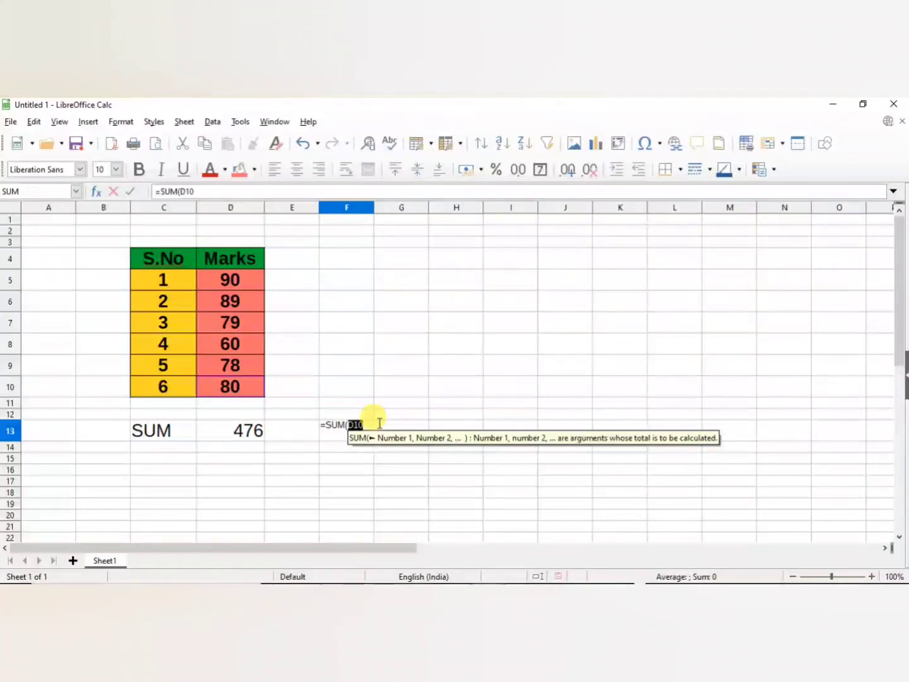
{"action": "key", "text": "Right"}
{"action": "type", "text": "E"}
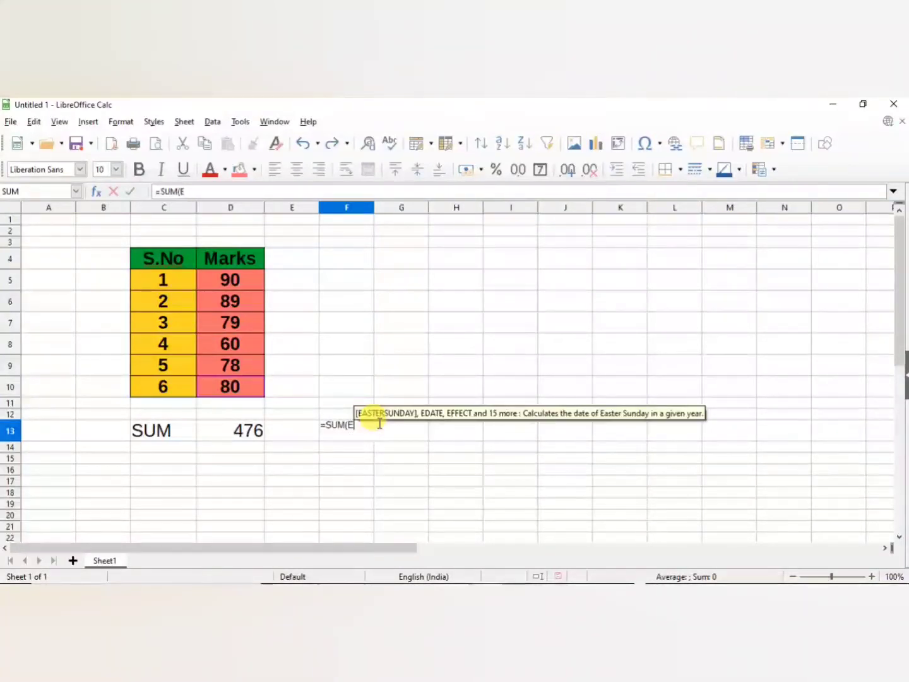
{"action": "key", "text": "BackSpace"}
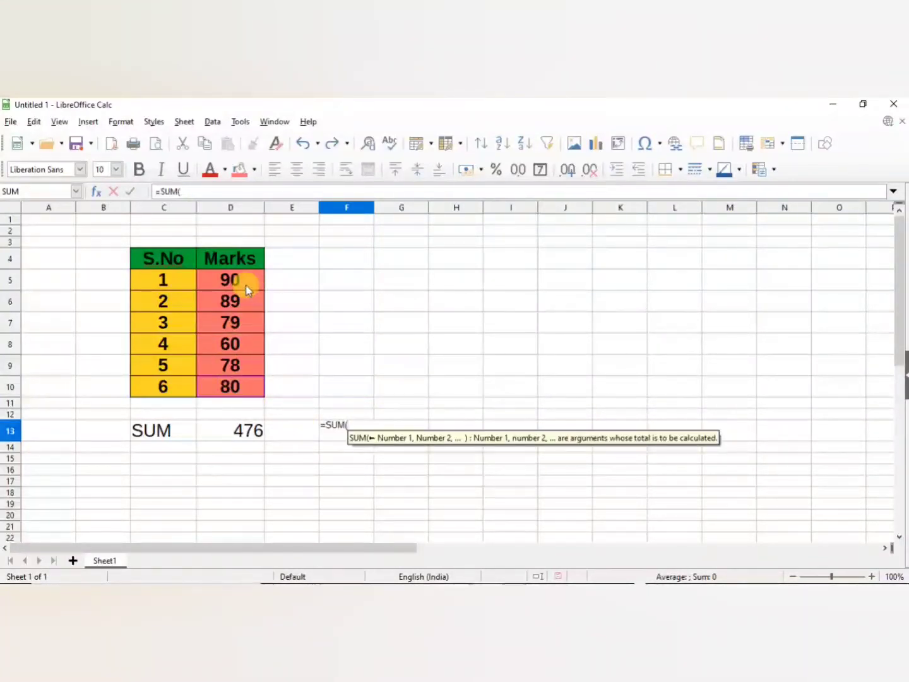
- Complete the formula in cell F13 as =SUM(D5:D10), using the marks cells as its range
{"action": "left_click_drag", "start_coordinate": [247, 291], "coordinate": [244, 387]}
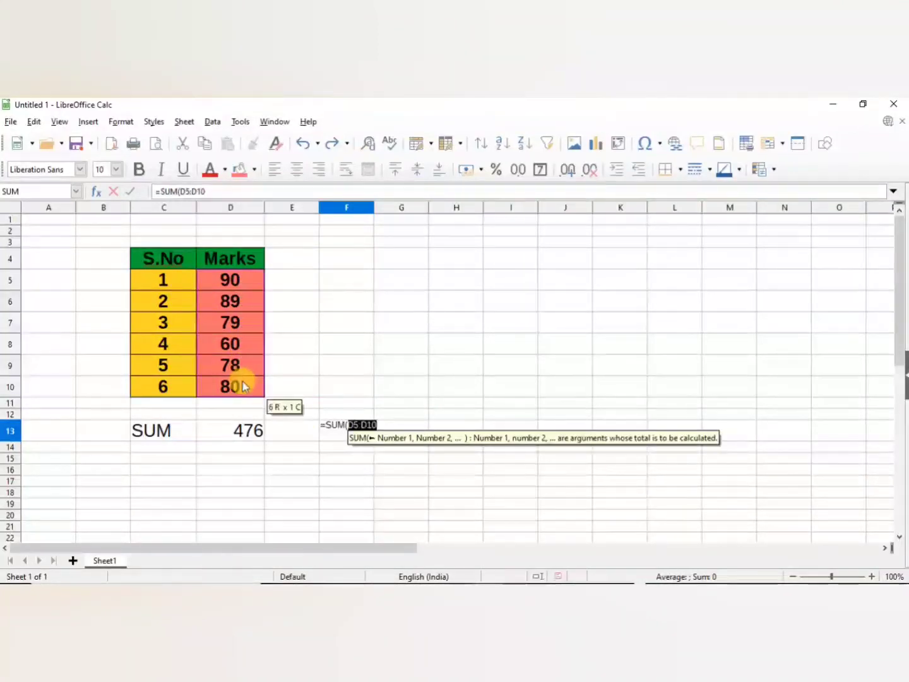
{"action": "type", "text": ")"}
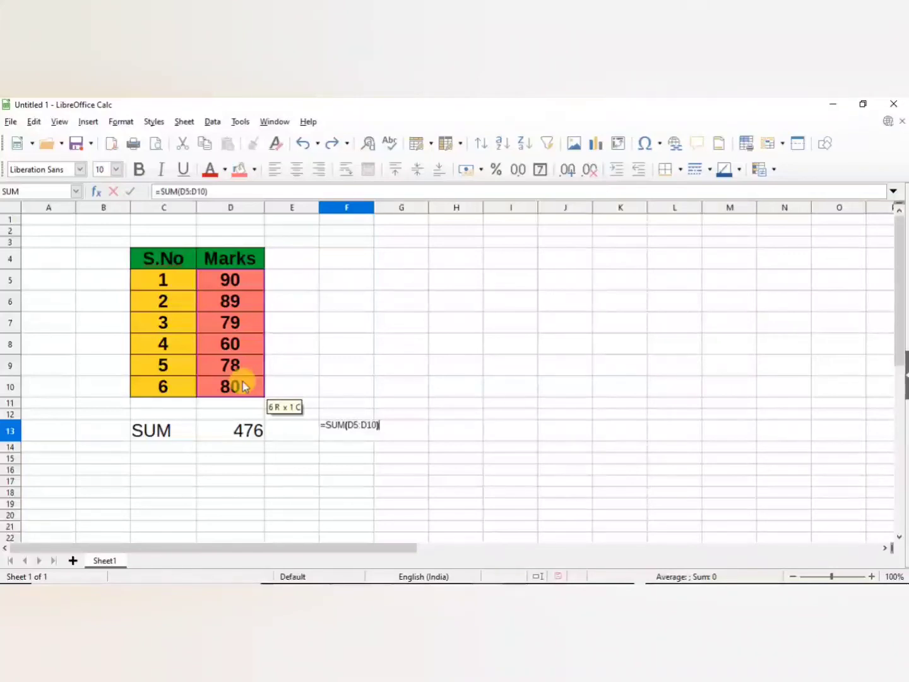
{"action": "key", "text": "Return"}
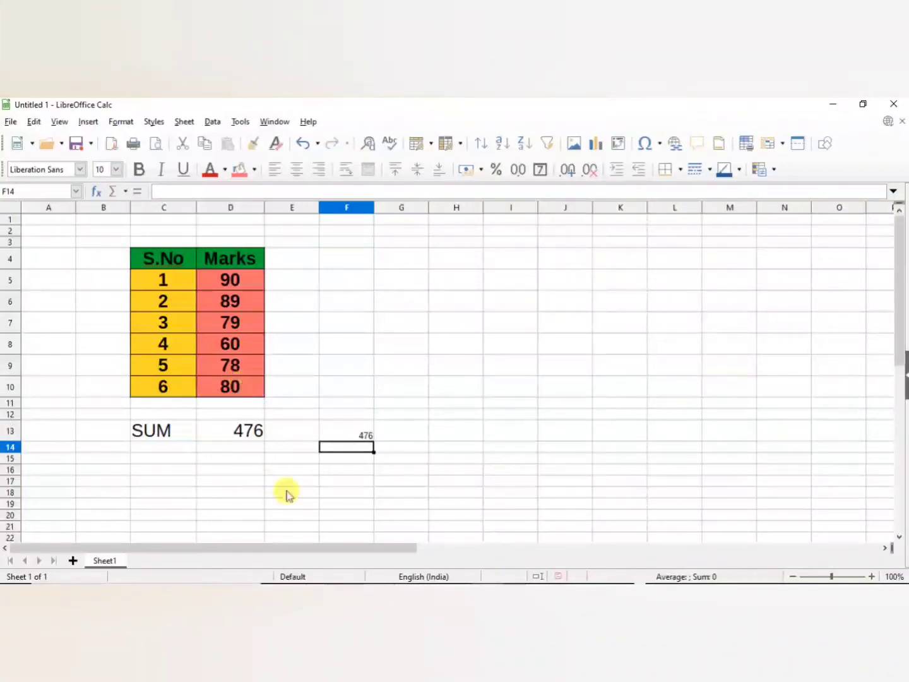
- Set the font size of the SUM function result in cell F13 to 20
{"action": "left_click", "coordinate": [354, 435]}
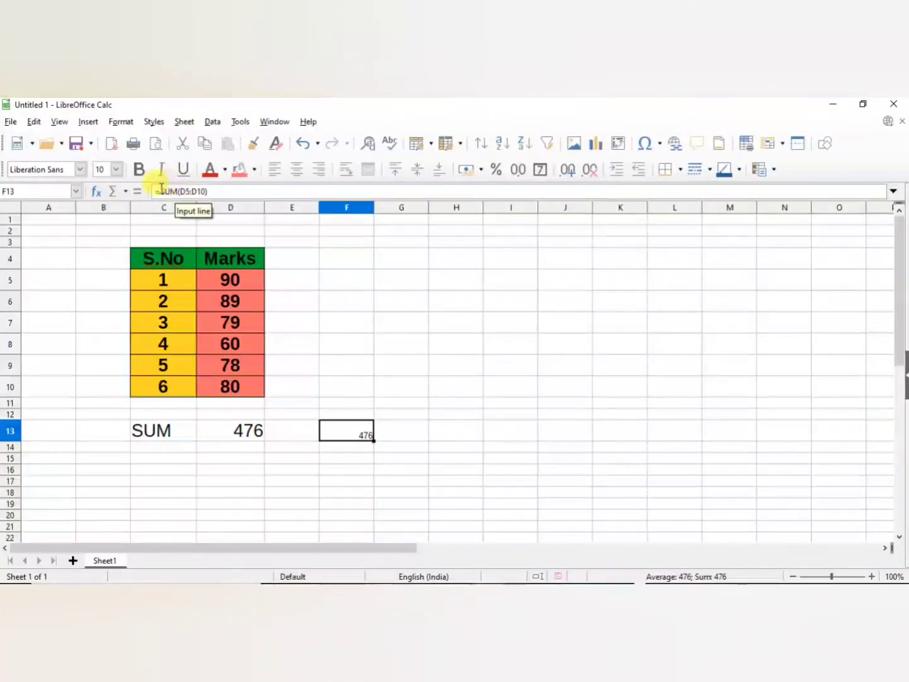
{"action": "left_click_drag", "start_coordinate": [162, 188], "coordinate": [179, 191]}
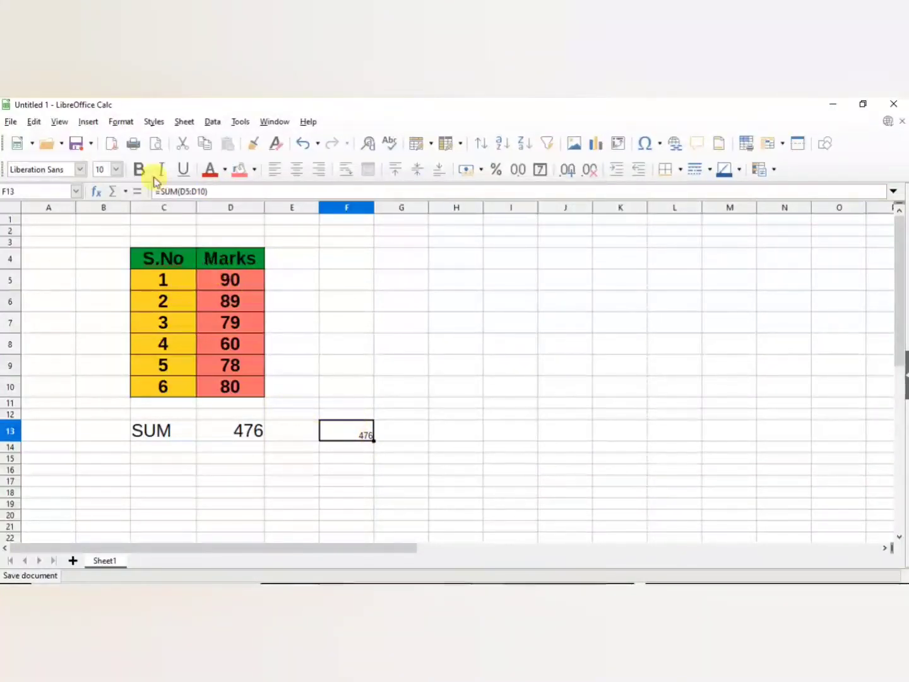
{"action": "left_click", "coordinate": [117, 168]}
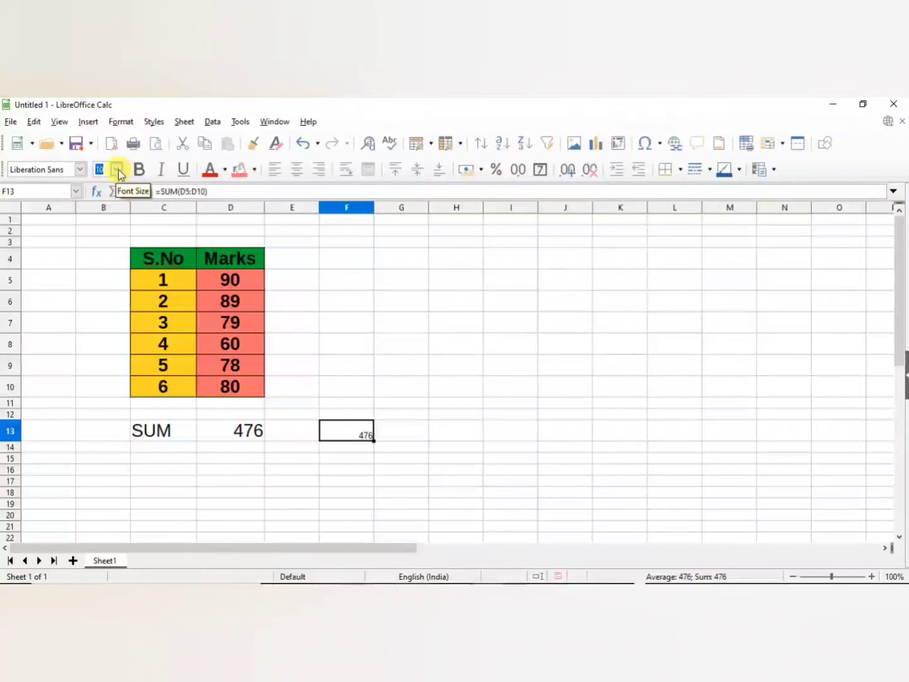
{"action": "left_click", "coordinate": [117, 169]}
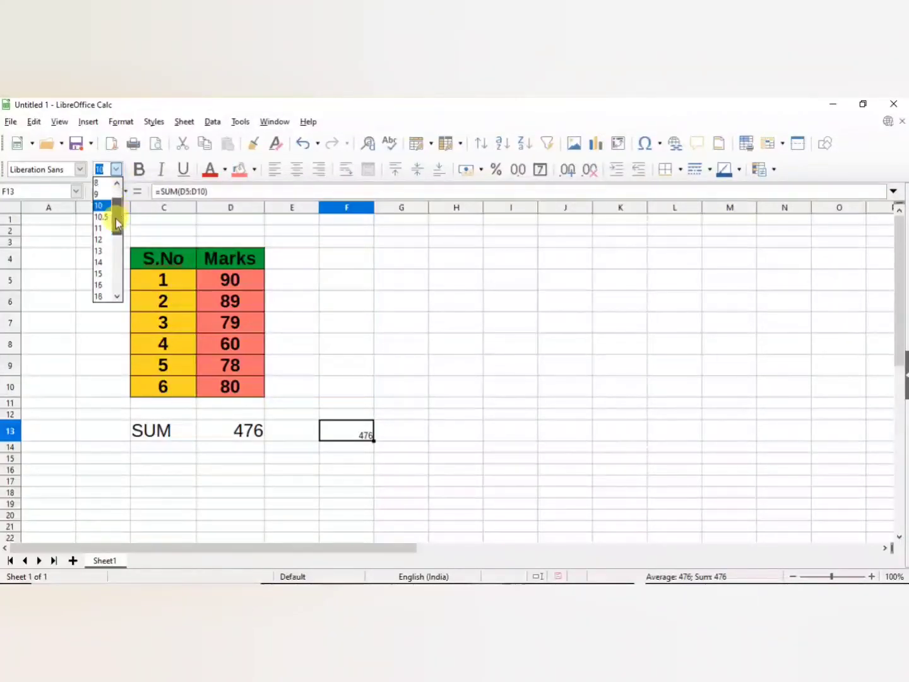
{"action": "left_click_drag", "start_coordinate": [116, 219], "coordinate": [116, 231]}
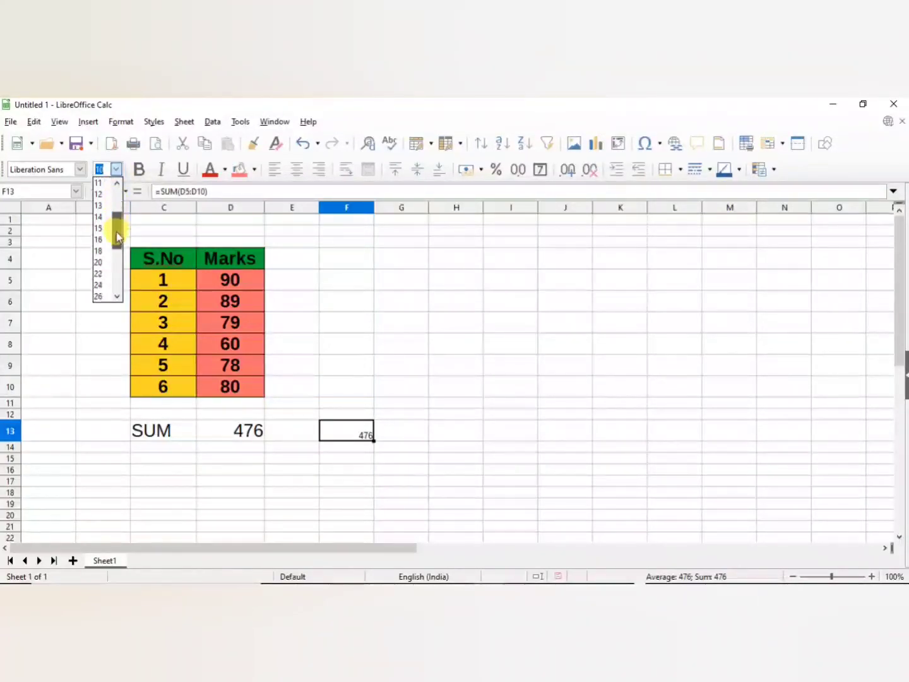
{"action": "left_click", "coordinate": [94, 260]}
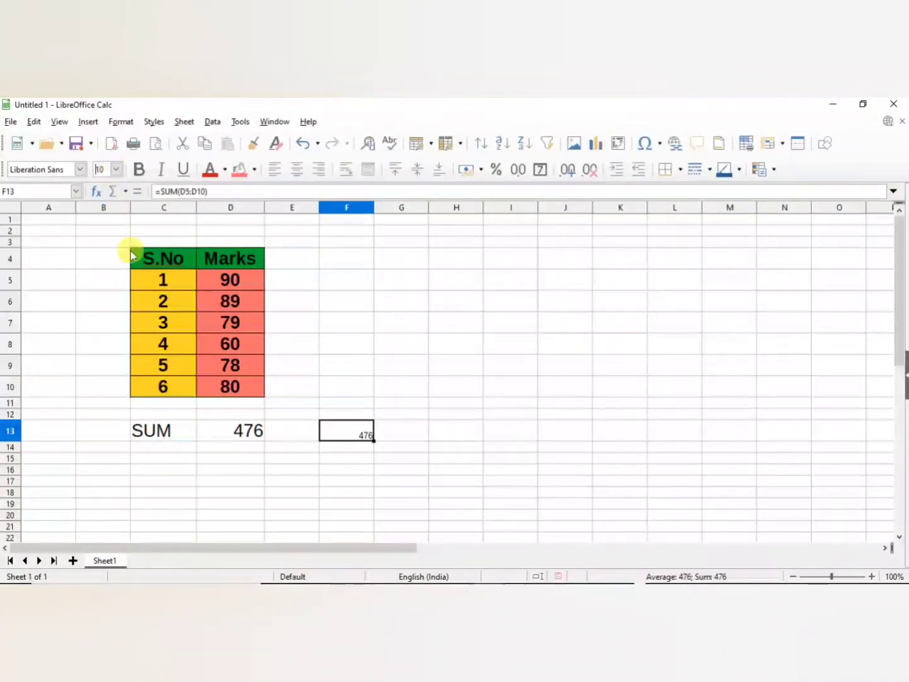
{"action": "key", "text": "Delete"}
{"action": "type", "text": "2"}
{"action": "key", "text": "Return"}
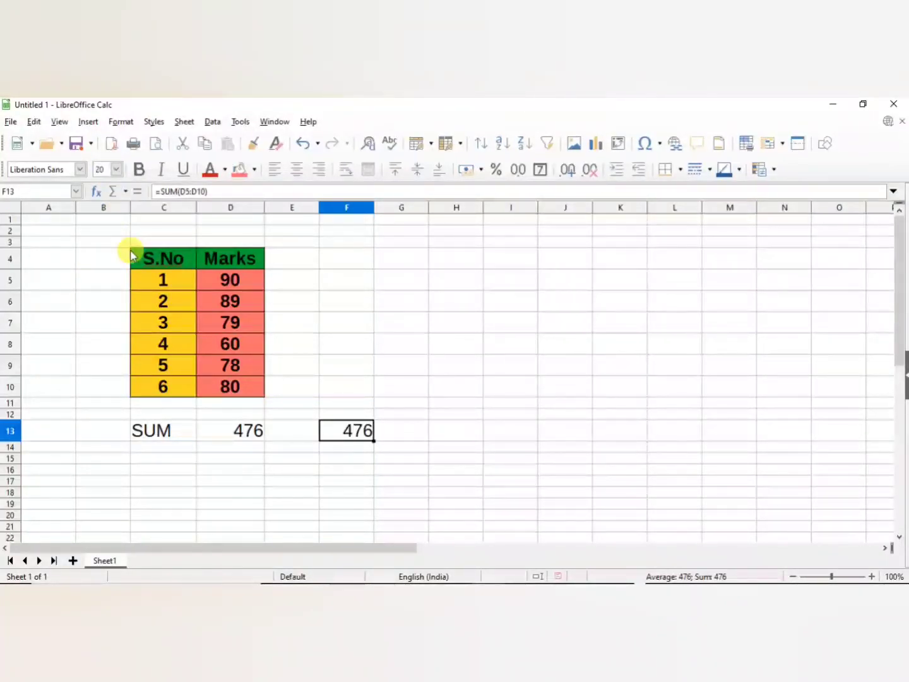
{"action": "left_click", "coordinate": [306, 484]}
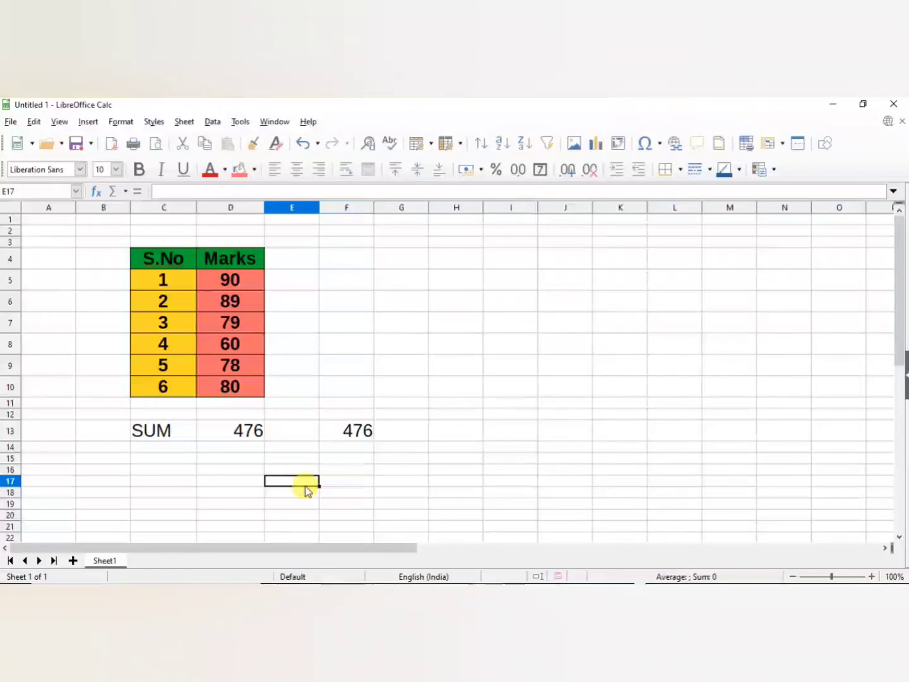
{"action": "left_click", "coordinate": [247, 435]}
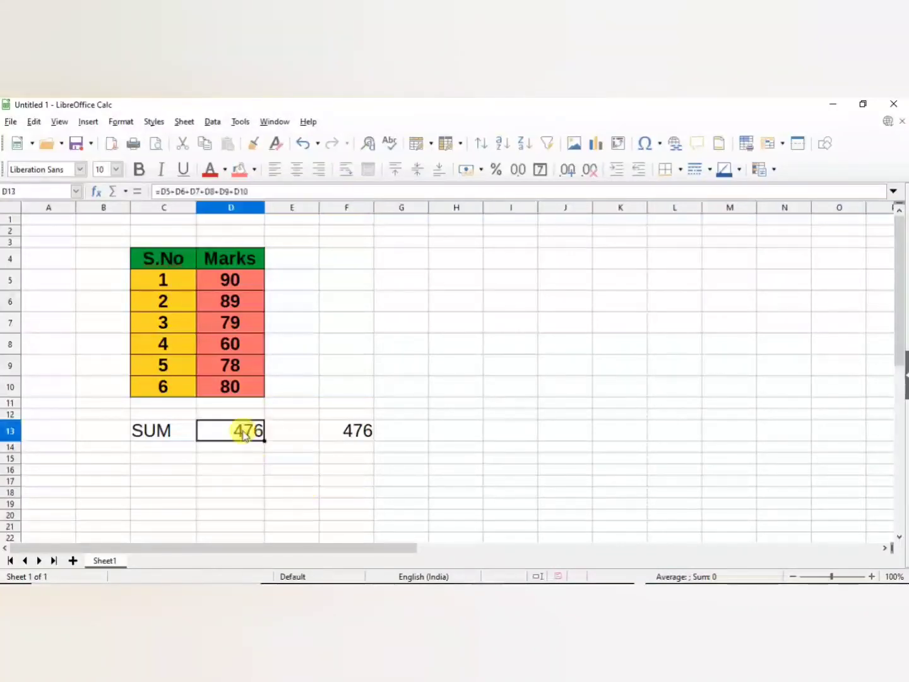
{"action": "left_click", "coordinate": [347, 435]}
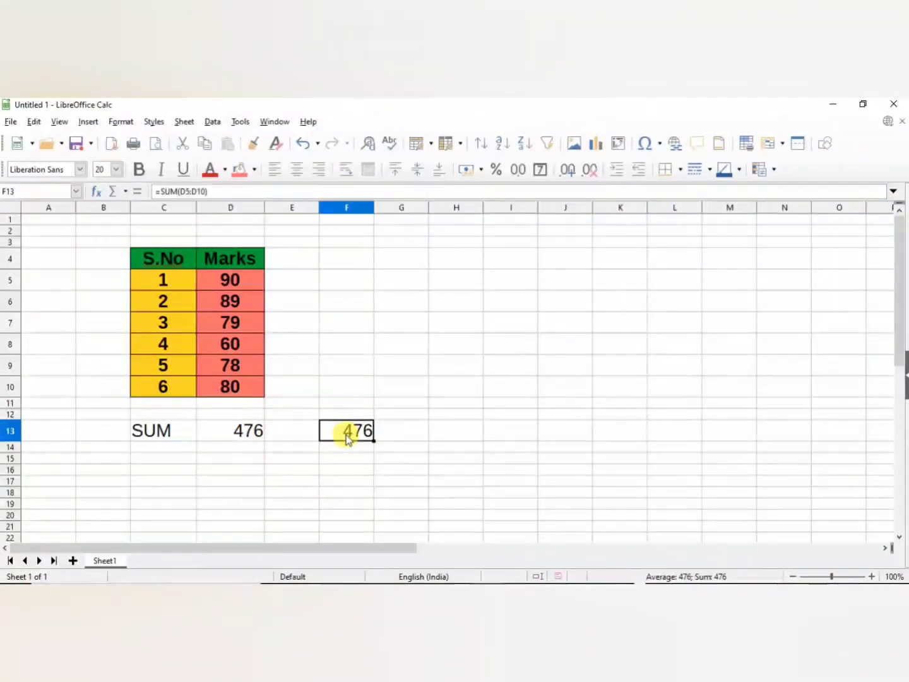
- Enter the label Average in cell C15 below the SUM label
{"action": "left_click", "coordinate": [161, 463]}
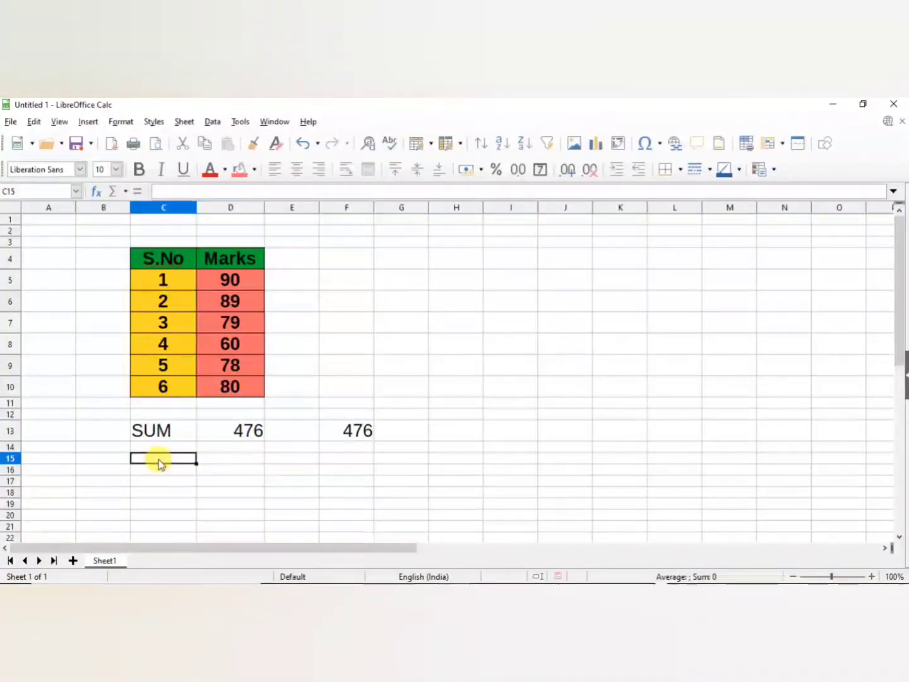
{"action": "type", "text": "A"}
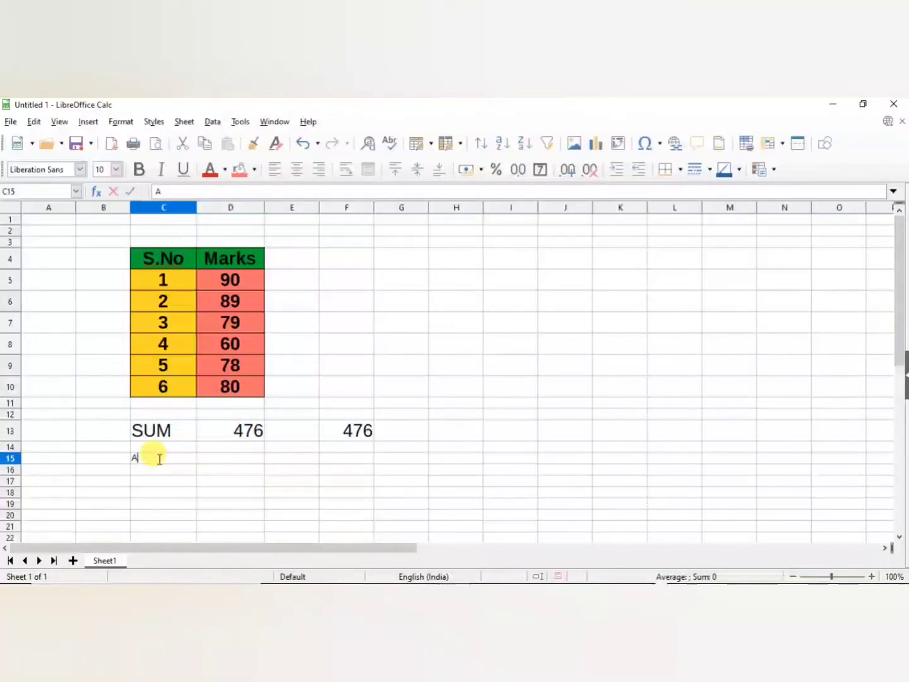
{"action": "type", "text": "verage"}
{"action": "key", "text": "Return"}
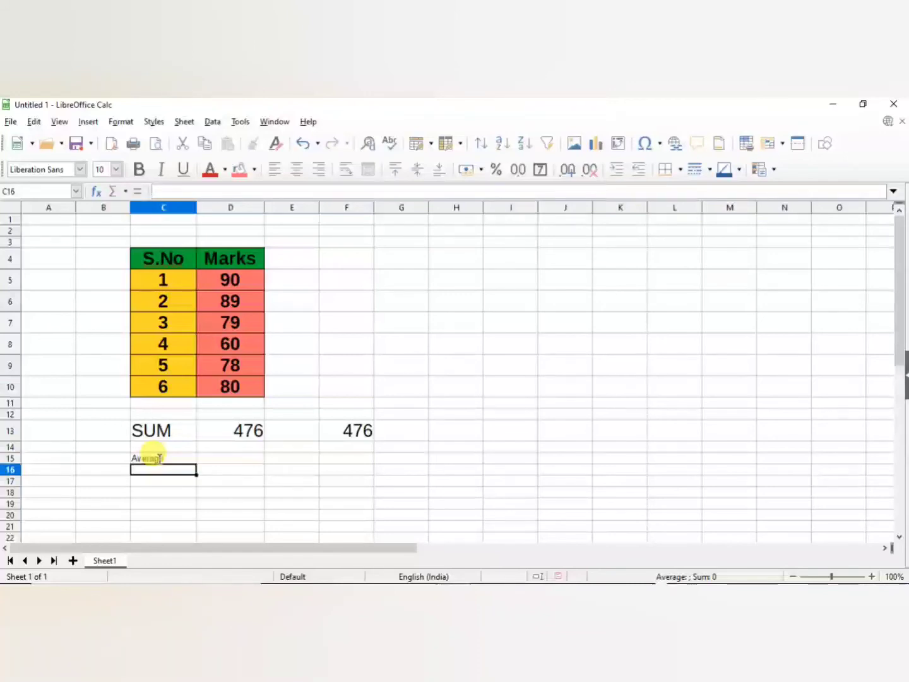
- Enter the label Maximum in cell C17, leaving an empty row below the Average label
{"action": "key", "text": "Return"}
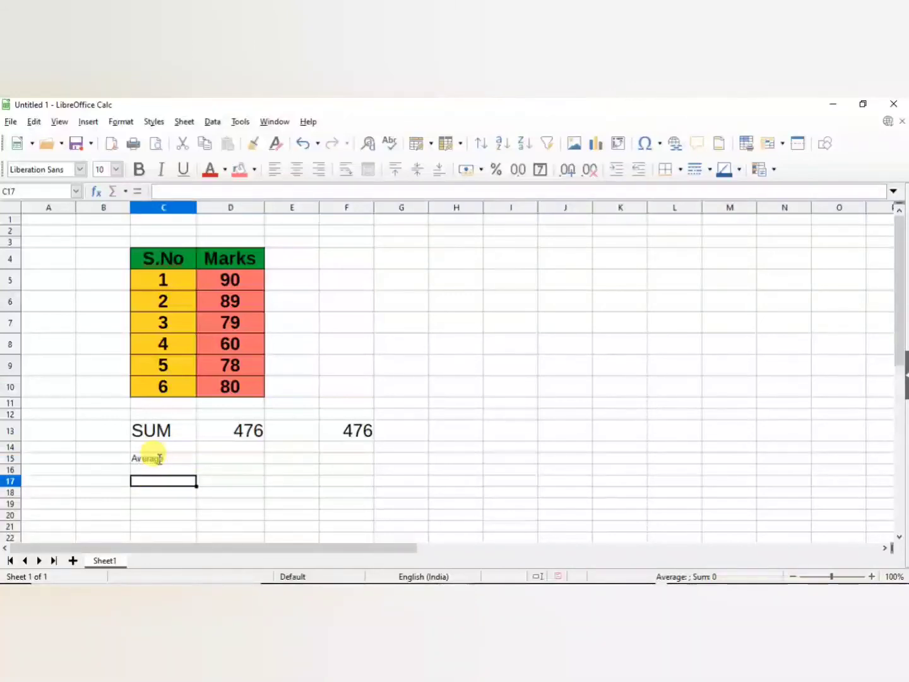
{"action": "key", "text": "Down"}
{"action": "key", "text": "Up"}
{"action": "type", "text": "Maxi"}
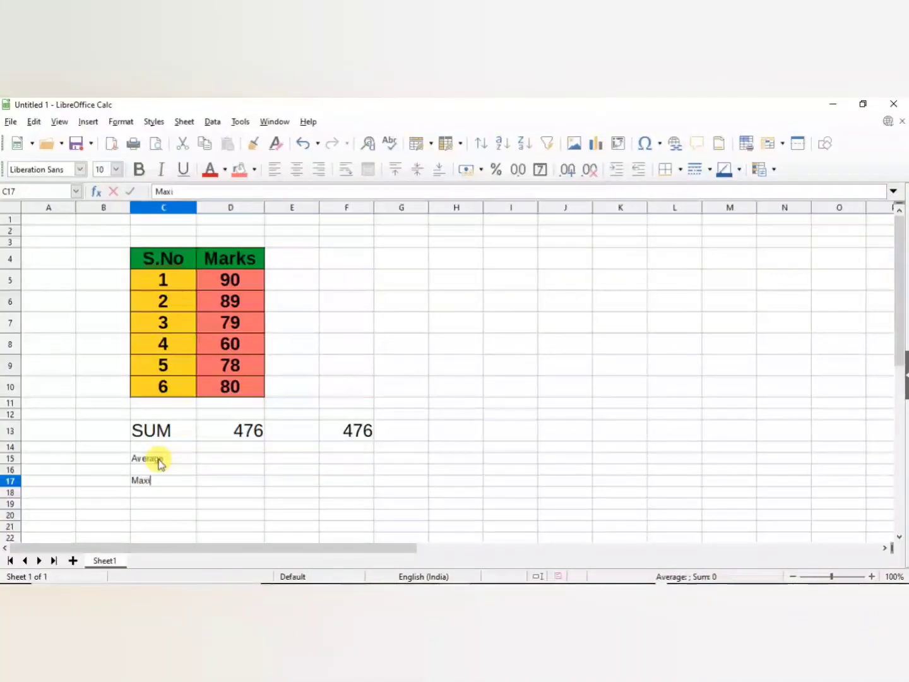
{"action": "type", "text": "mum"}
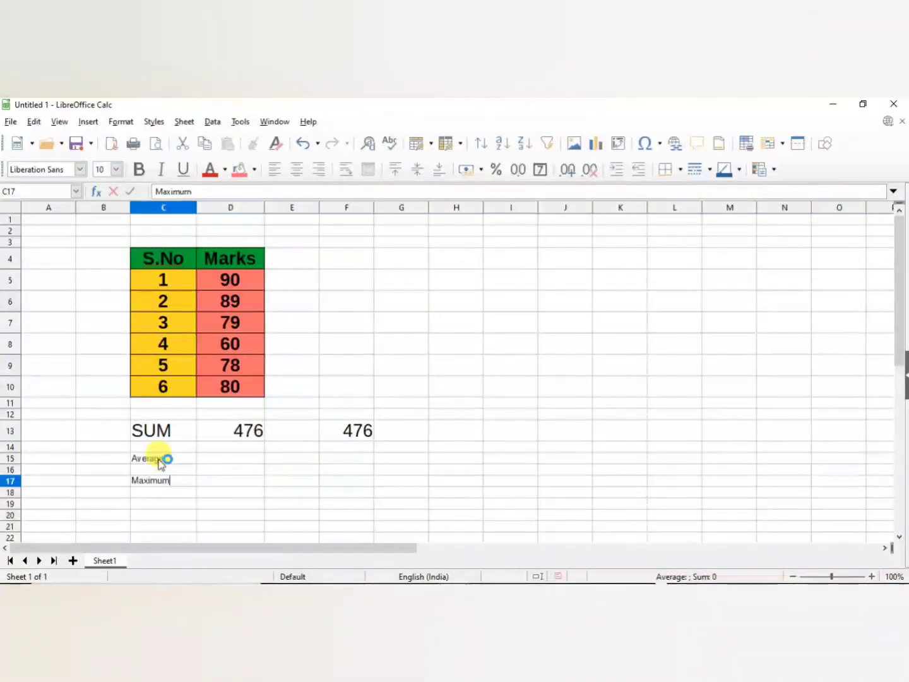
{"action": "key", "text": "Return"}
- Enter the label Minimum in cell C19, leaving an empty row below the Maximum label
{"action": "key", "text": "Down"}
{"action": "type", "text": "Min"}
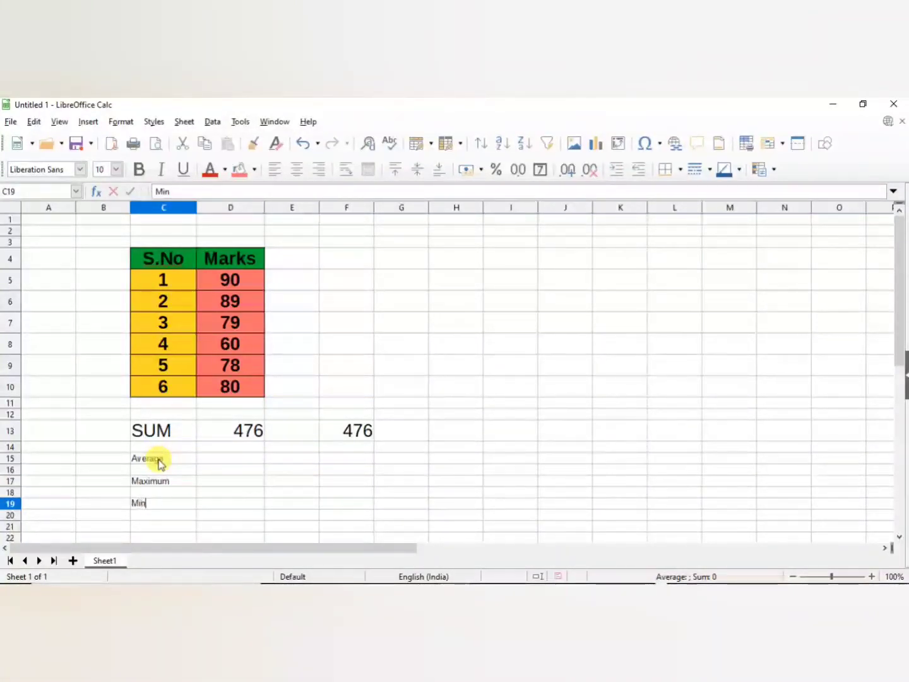
{"action": "type", "text": "imum"}
{"action": "key", "text": "Return"}
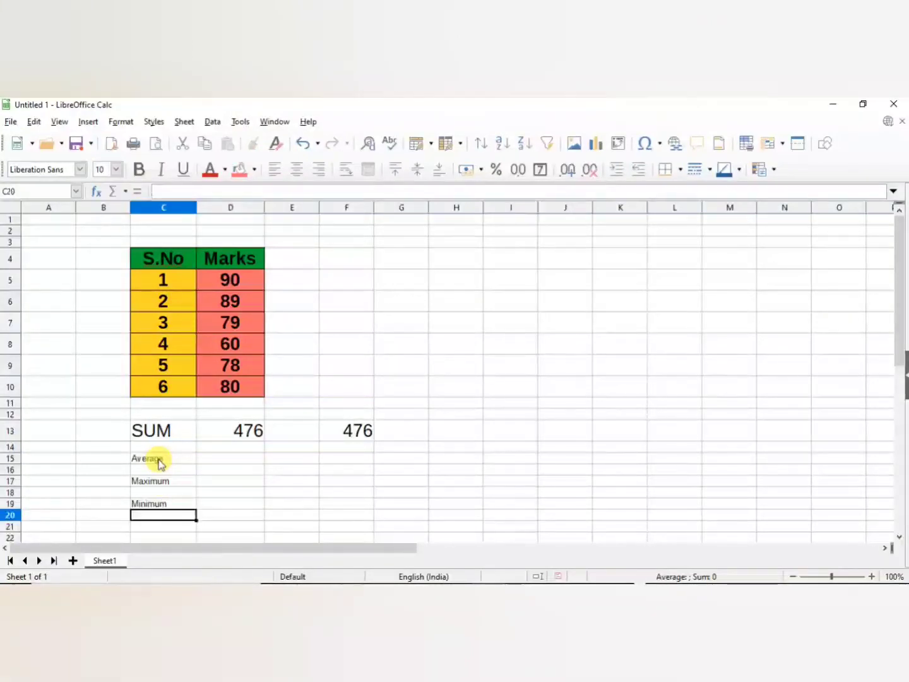
- Calculate the average mark in cell D15 with the formula =average(D5:D10)
{"action": "left_click", "coordinate": [207, 462]}
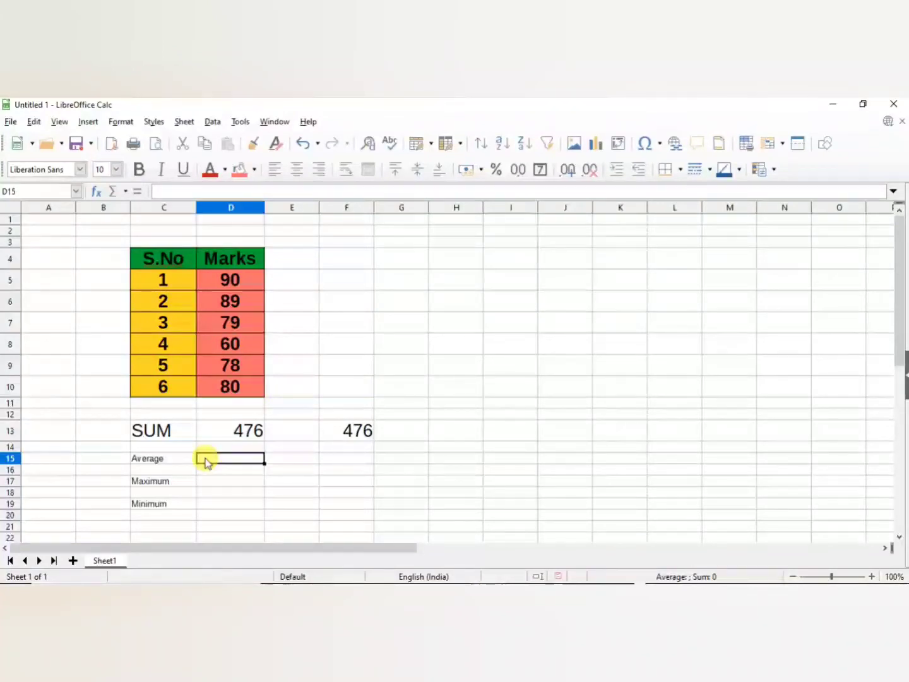
{"action": "type", "text": "="}
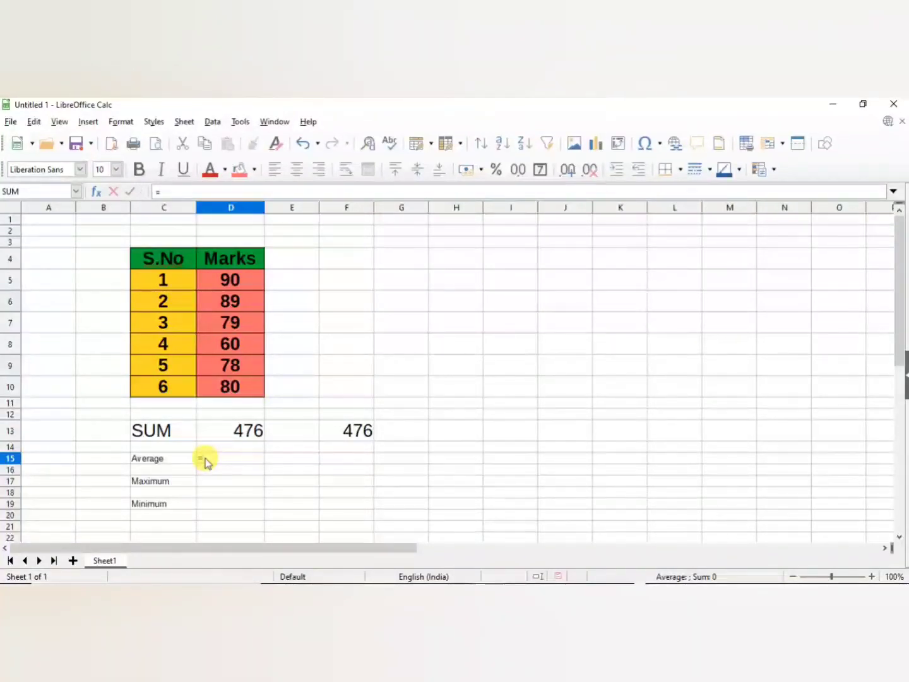
{"action": "type", "text": "average"}
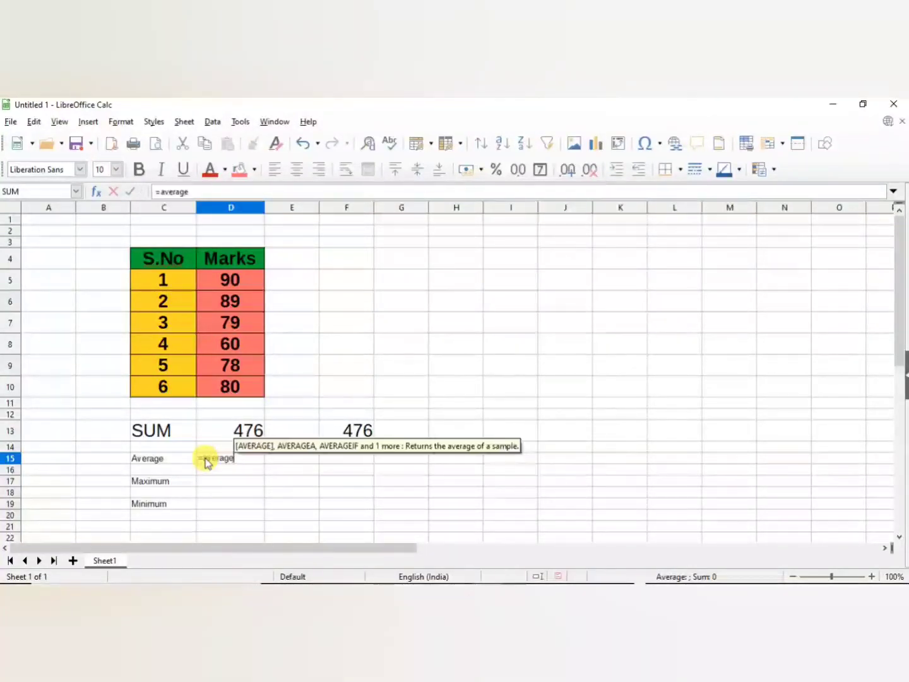
{"action": "type", "text": "("}
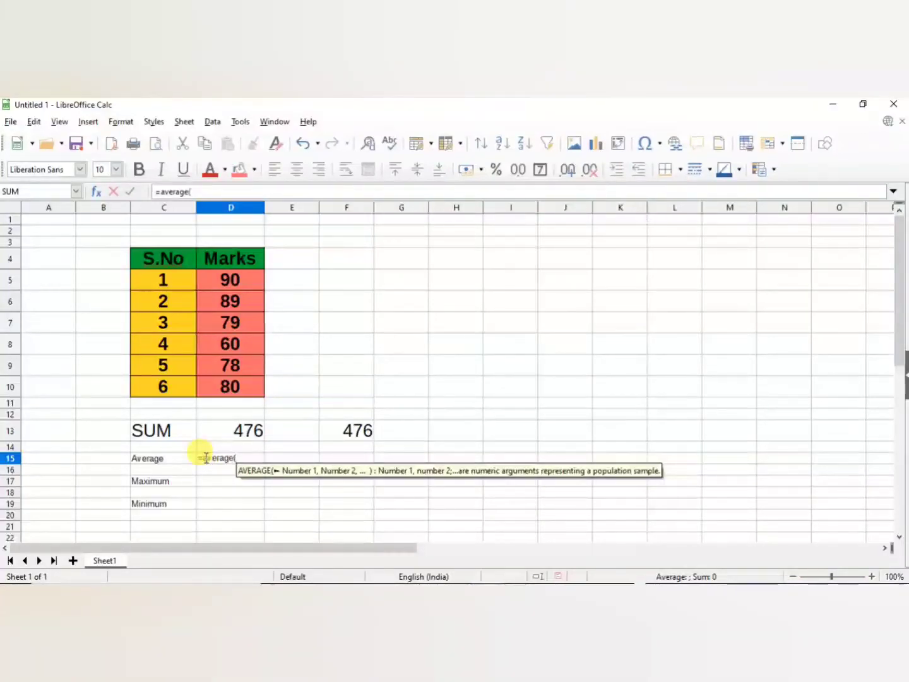
{"action": "left_click_drag", "start_coordinate": [228, 287], "coordinate": [226, 388]}
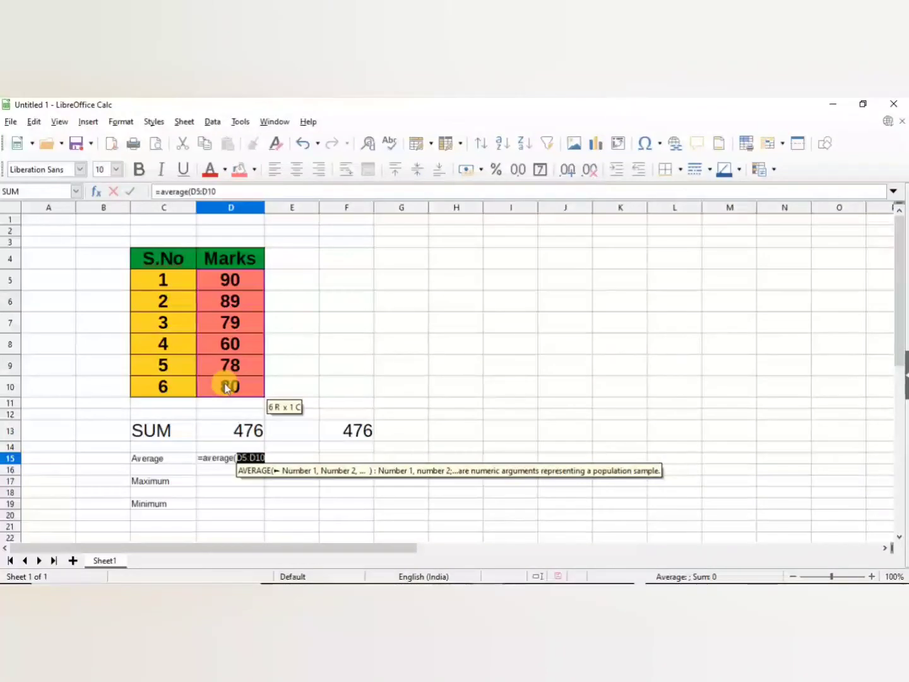
{"action": "type", "text": ")"}
{"action": "key", "text": "Return"}
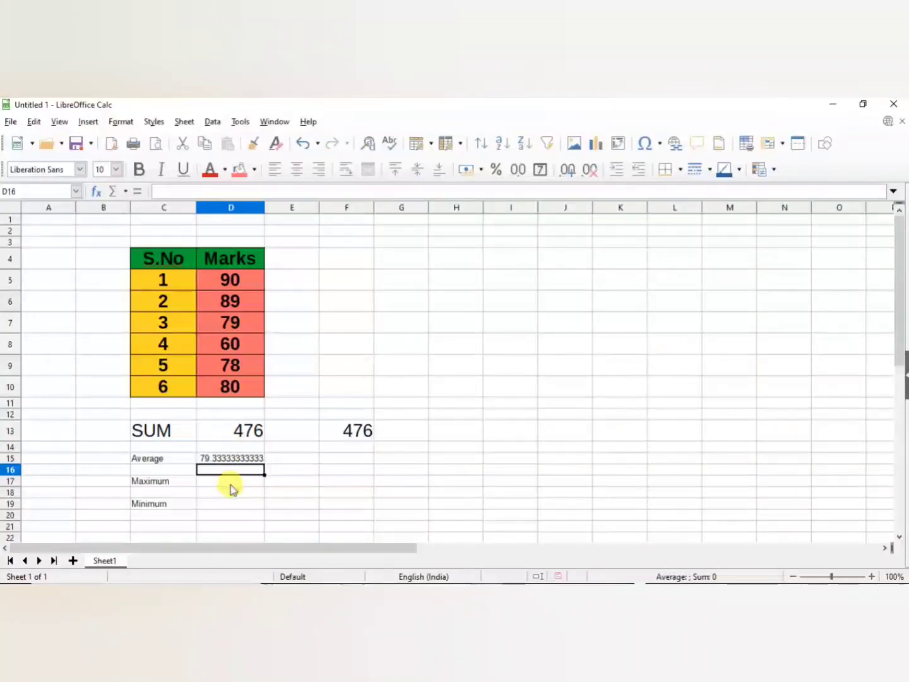
- Find the highest mark in cell D17 with the formula =max(D5:D10)
{"action": "left_click", "coordinate": [231, 485]}
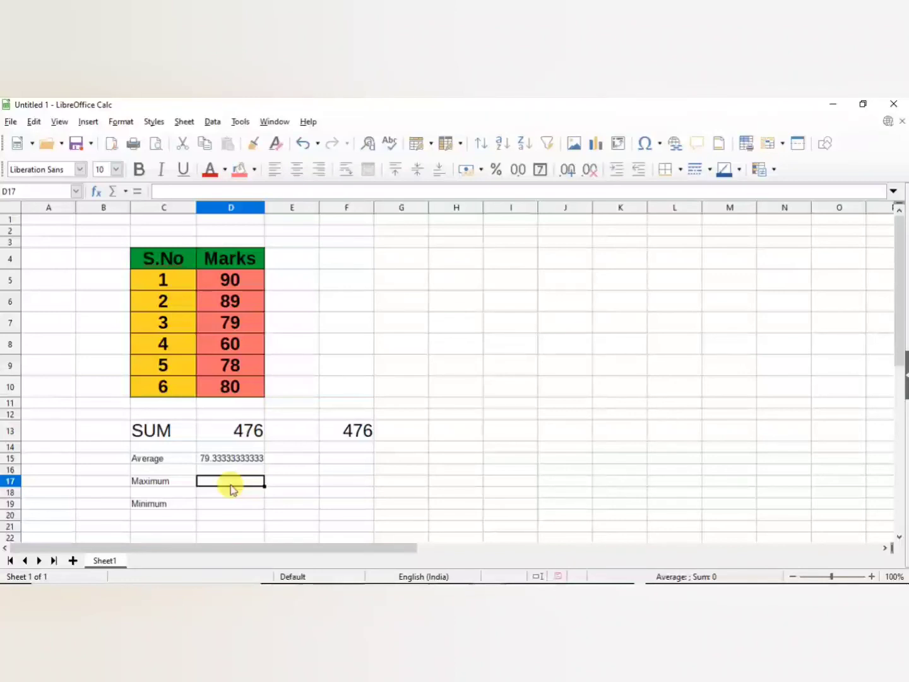
{"action": "type", "text": "="}
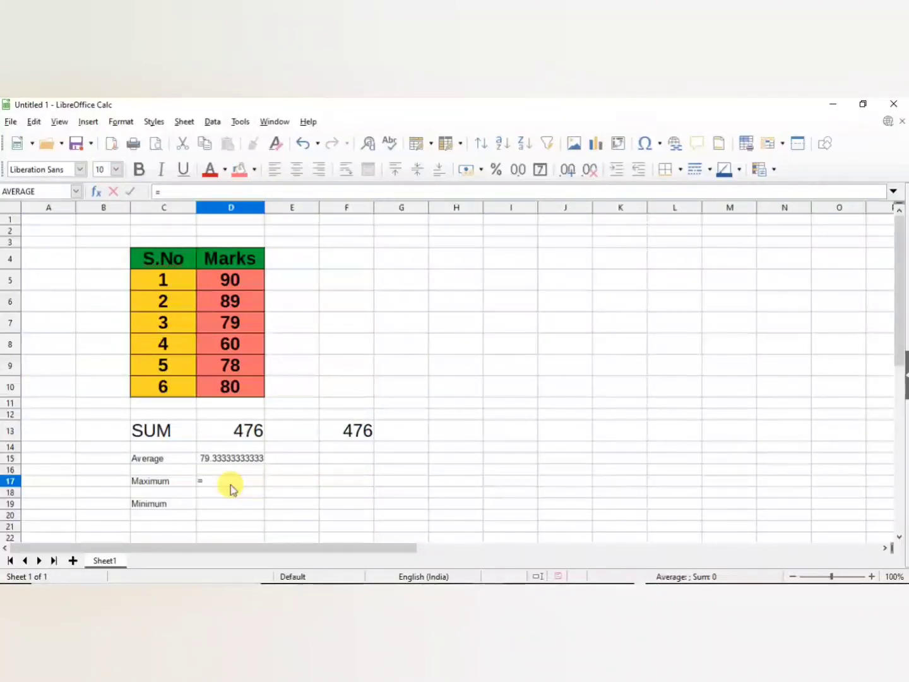
{"action": "type", "text": "ma"}
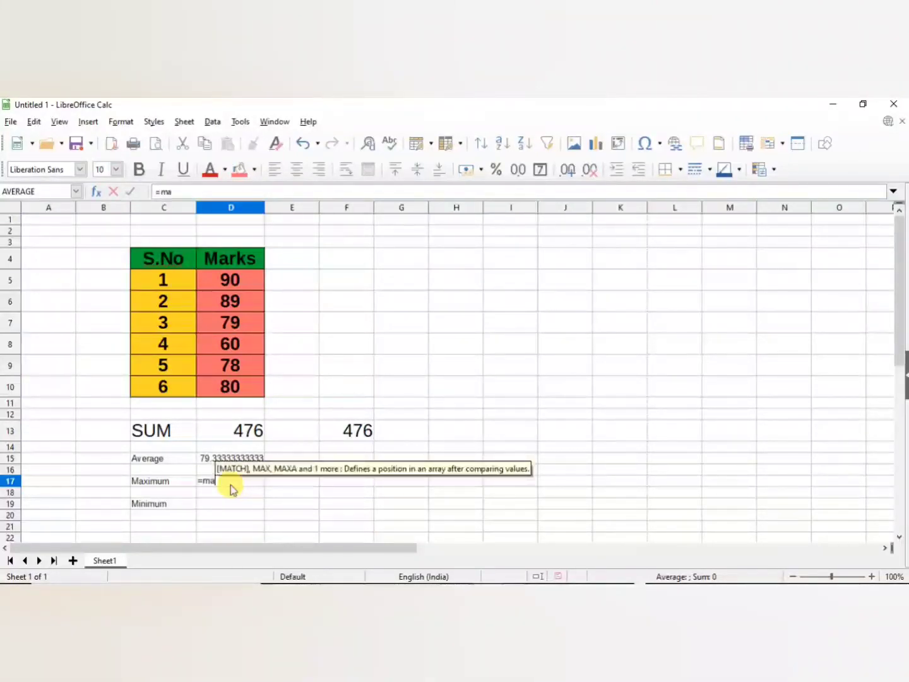
{"action": "type", "text": "x"}
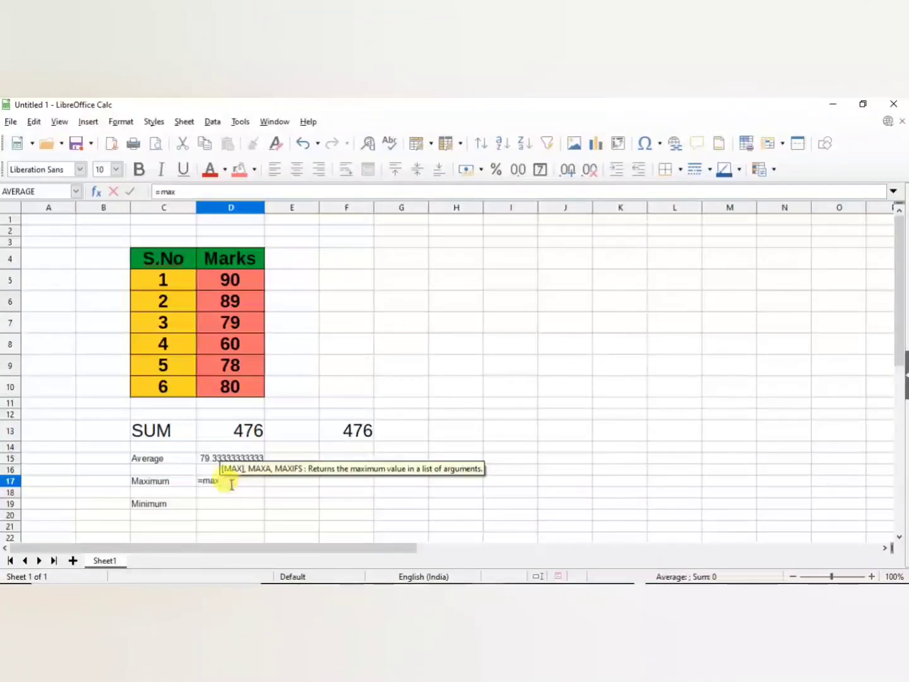
{"action": "type", "text": "("}
{"action": "left_click_drag", "start_coordinate": [234, 282], "coordinate": [240, 396]}
{"action": "type", "text": ")"}
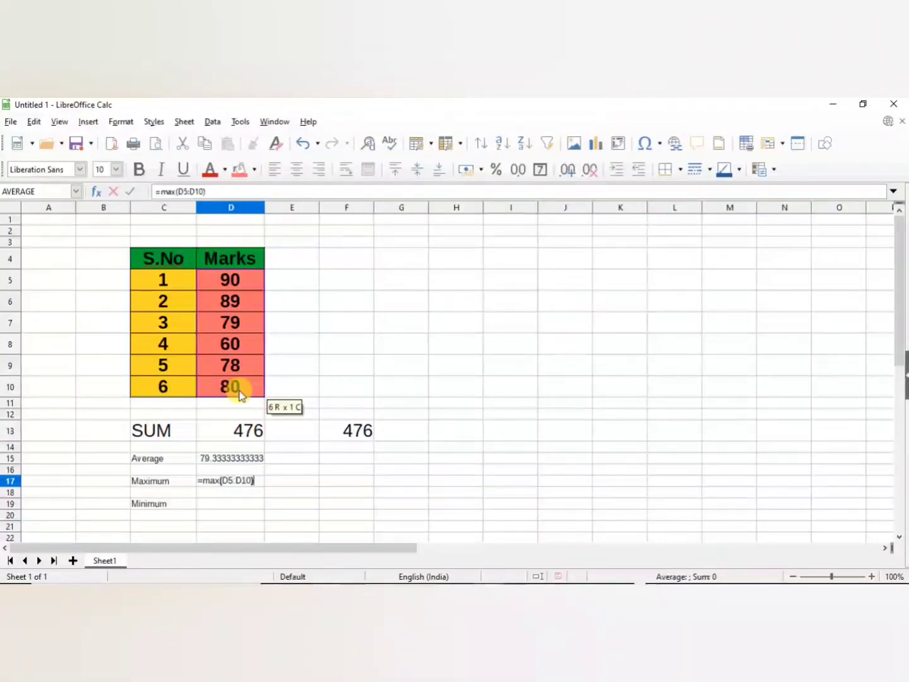
{"action": "key", "text": "Return"}
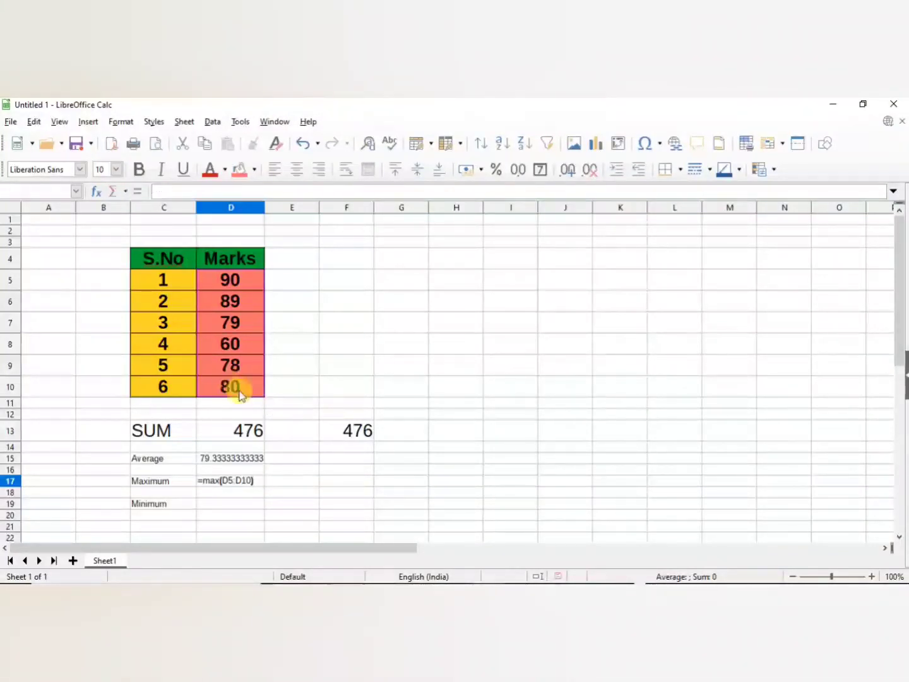
- Find the lowest mark in cell D19 with the formula =min(D5:D10)
{"action": "left_click", "coordinate": [240, 508]}
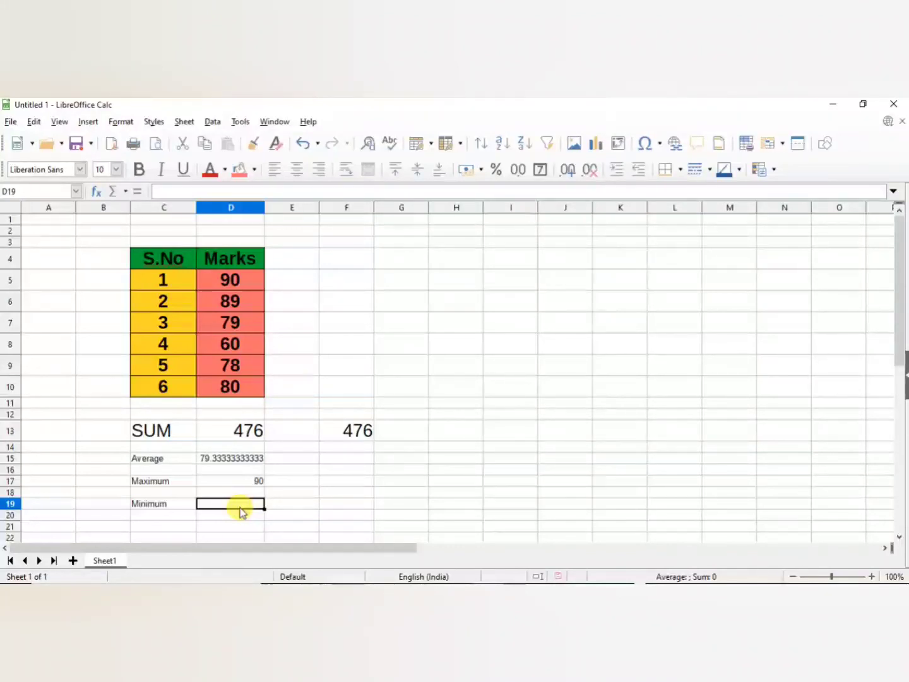
{"action": "type", "text": "="}
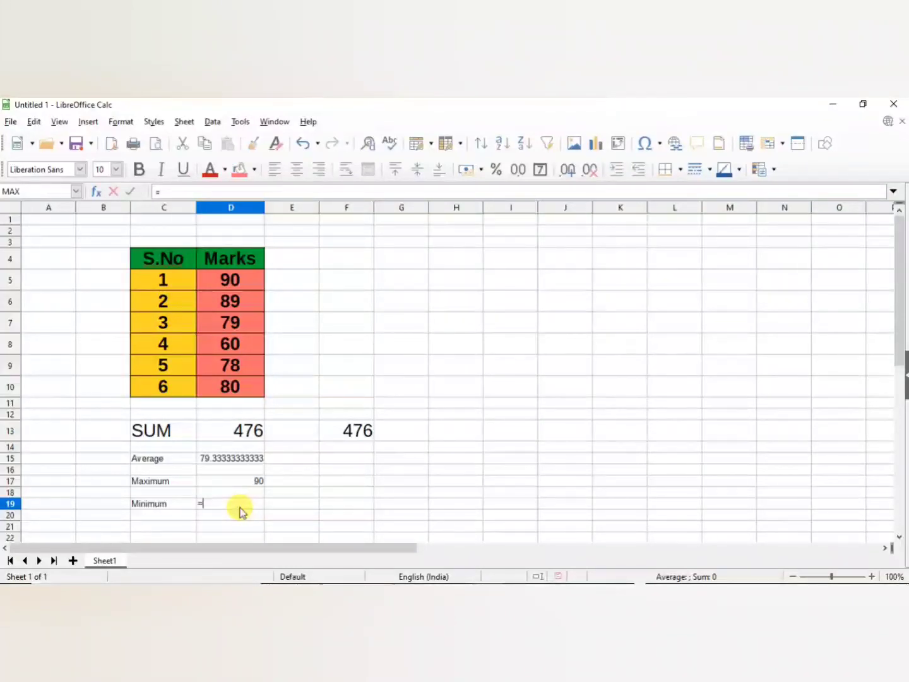
{"action": "type", "text": "min"}
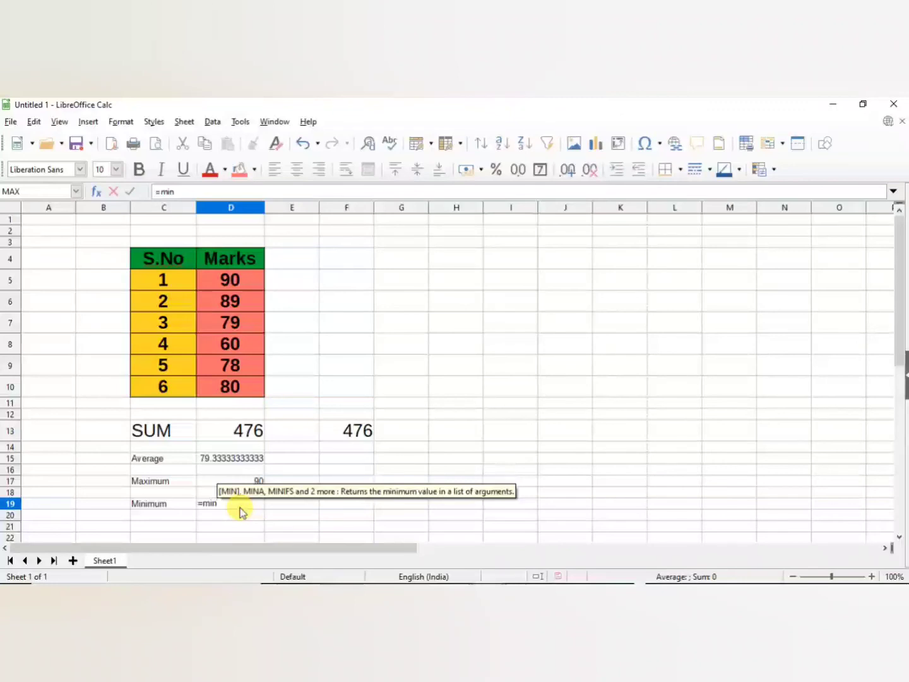
{"action": "type", "text": "("}
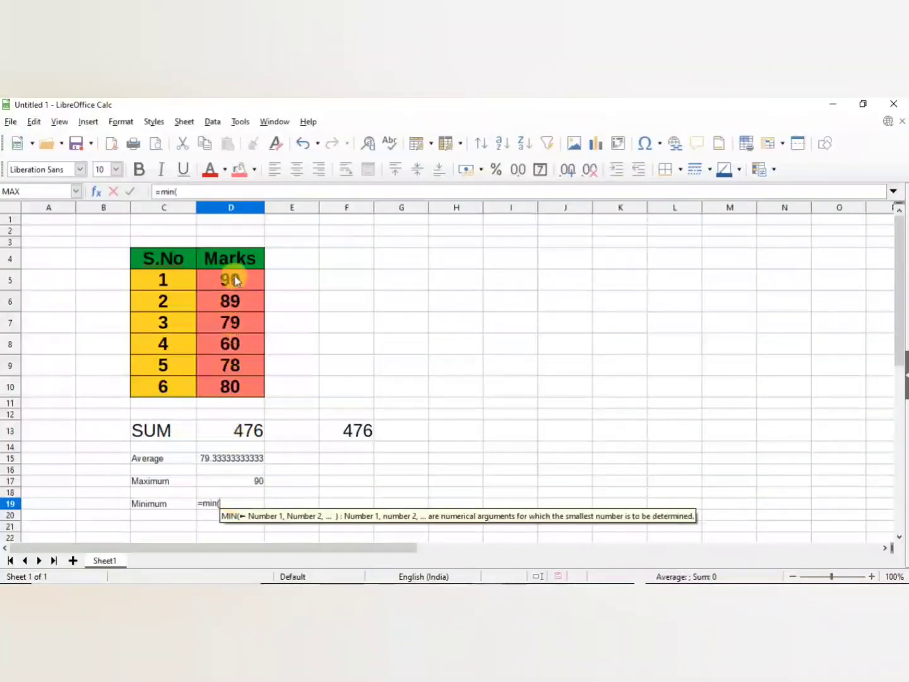
{"action": "left_click_drag", "start_coordinate": [236, 280], "coordinate": [240, 393]}
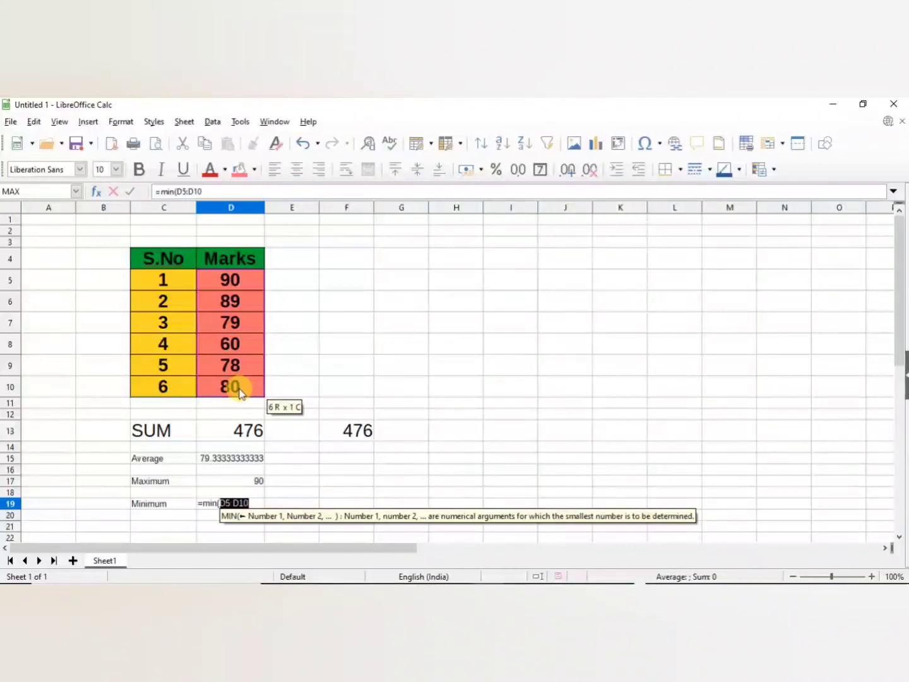
{"action": "type", "text": ")"}
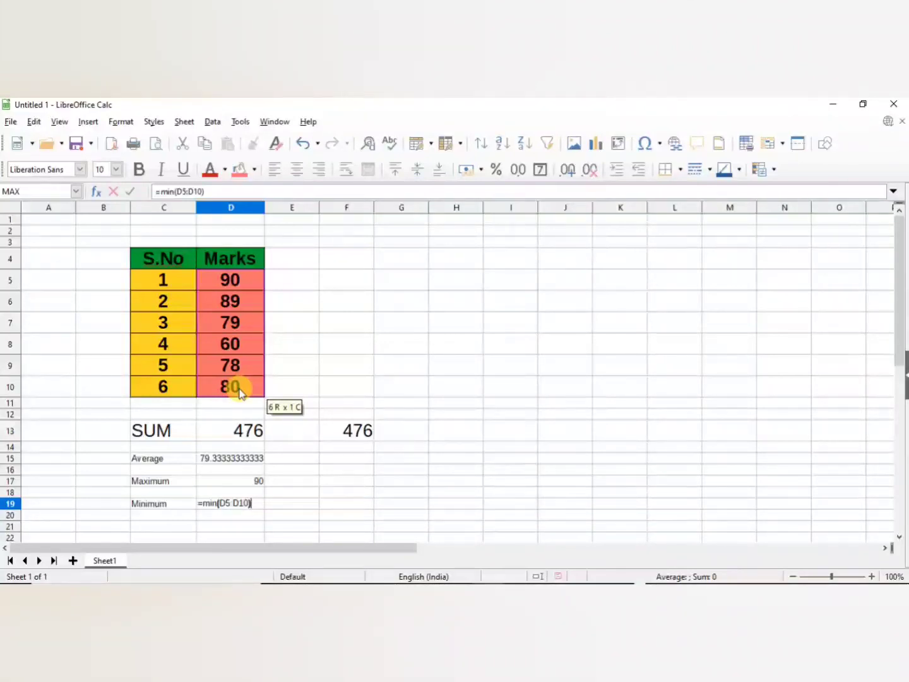
{"action": "key", "text": "Return"}
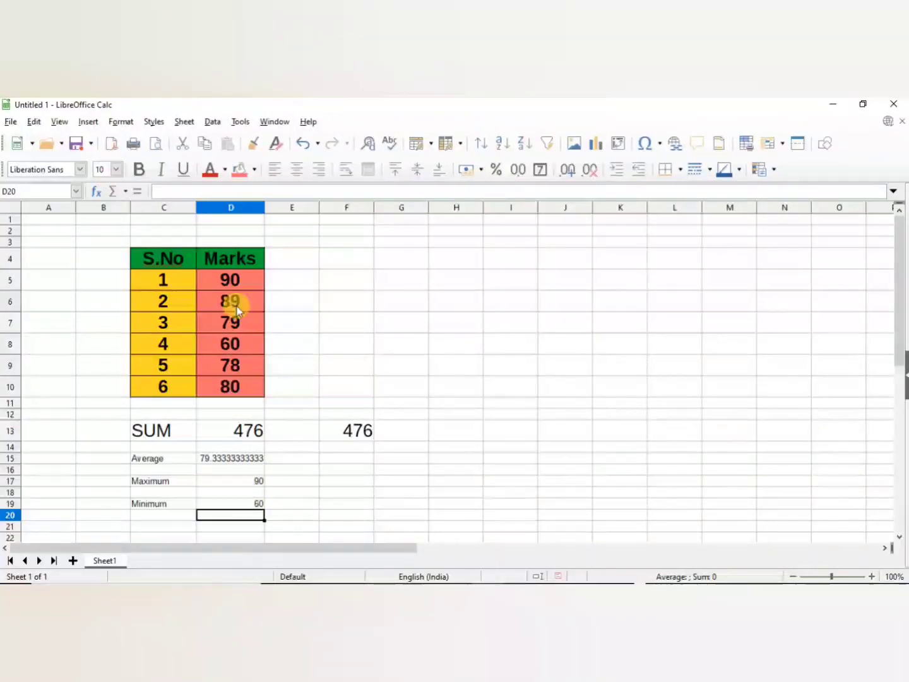
- Format the Average, Maximum and Minimum labels and results in C15:D19 as bold with font size 20
{"action": "left_click", "coordinate": [162, 461]}
{"action": "key", "text": "shift+Right"}
{"action": "key", "text": "shift+Down"}
{"action": "key", "text": "shift+Down"}
{"action": "key", "text": "shift+Down"}
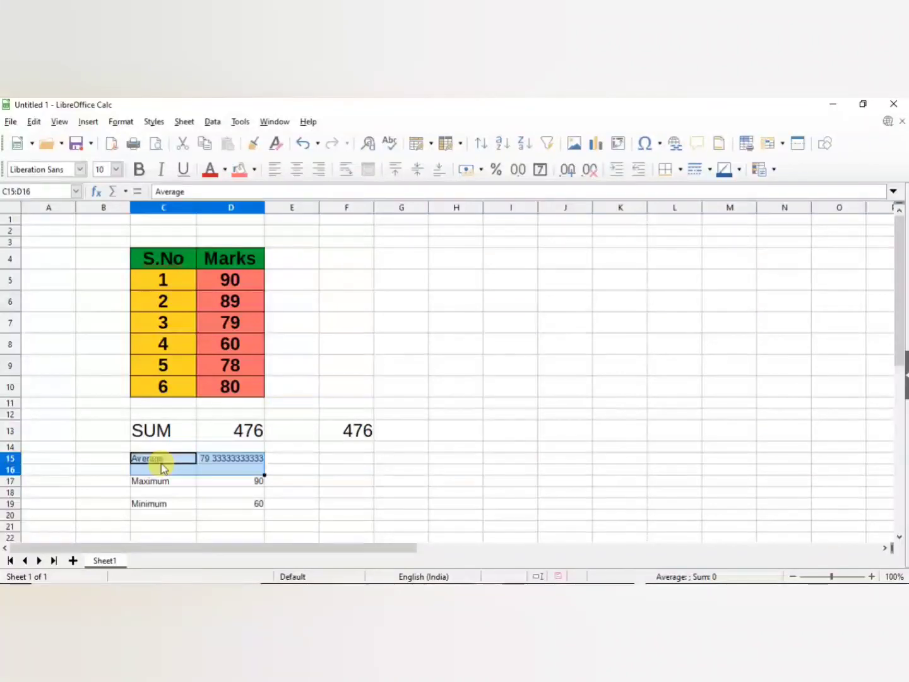
{"action": "key", "text": "shift+Down"}
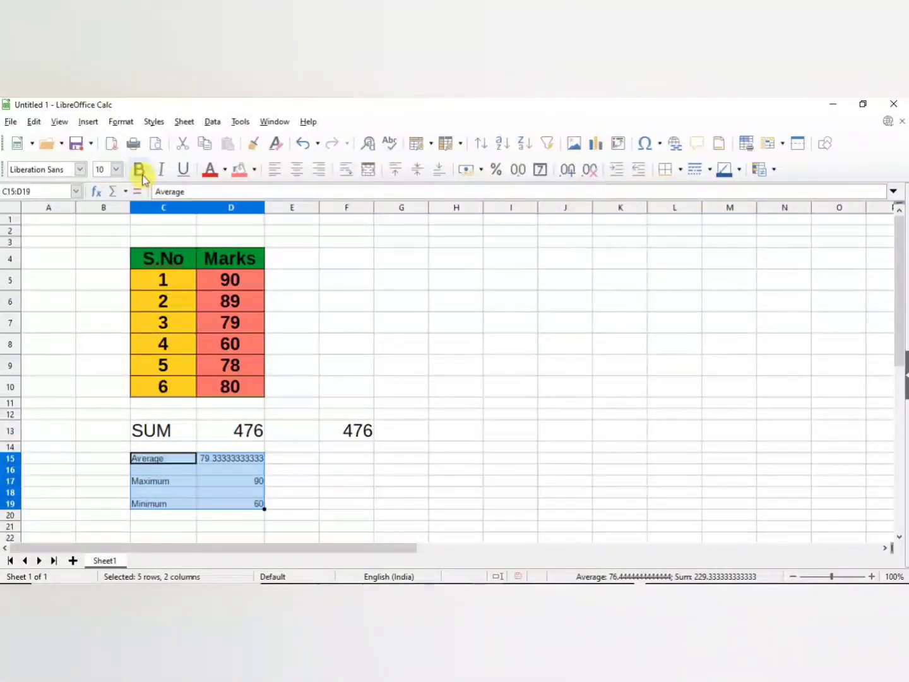
{"action": "left_click", "coordinate": [139, 169]}
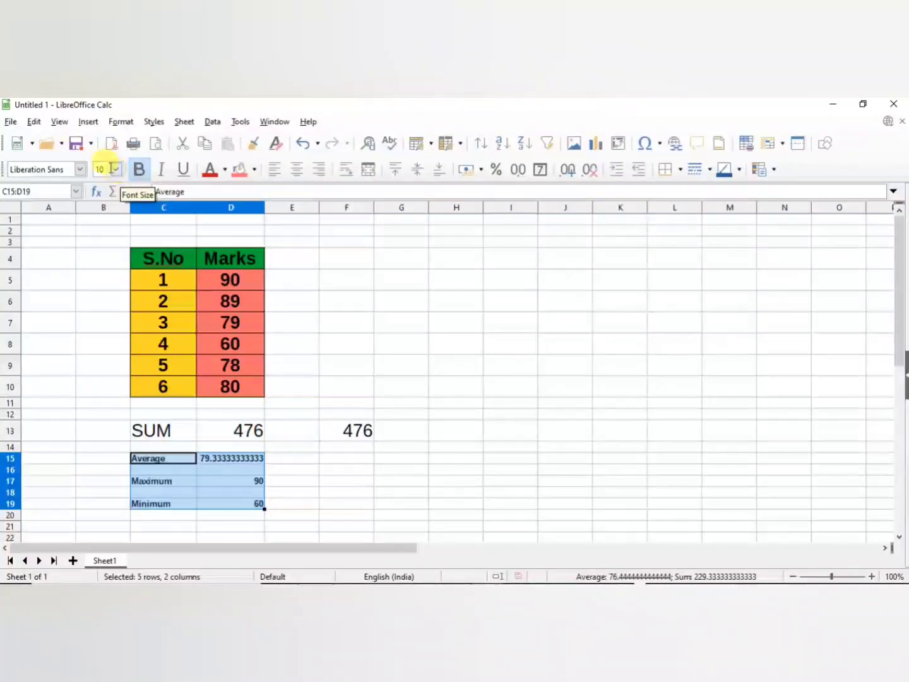
{"action": "left_click", "coordinate": [108, 168]}
{"action": "type", "text": "20"}
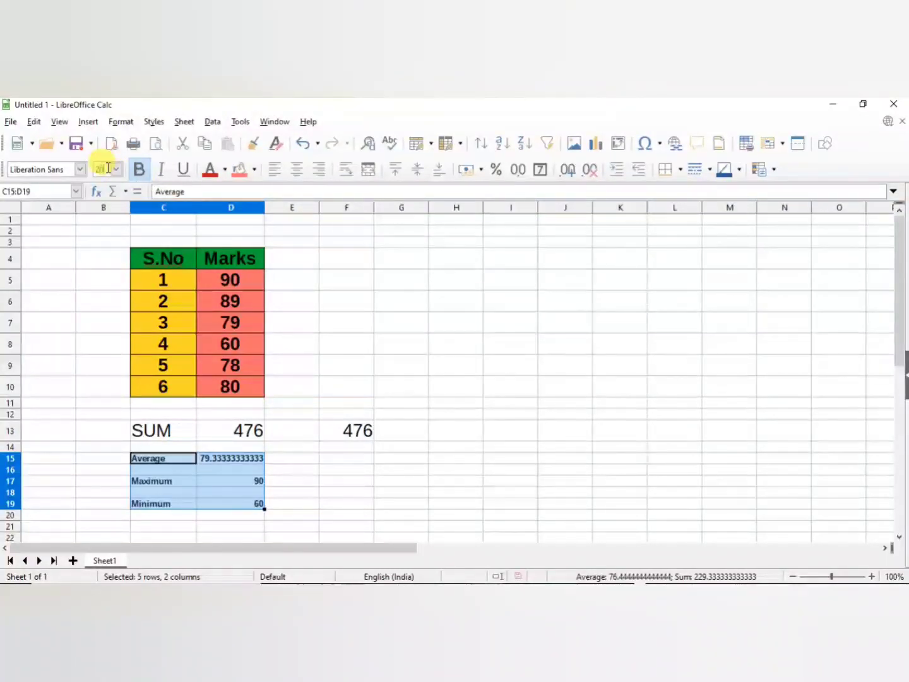
{"action": "key", "text": "Return"}
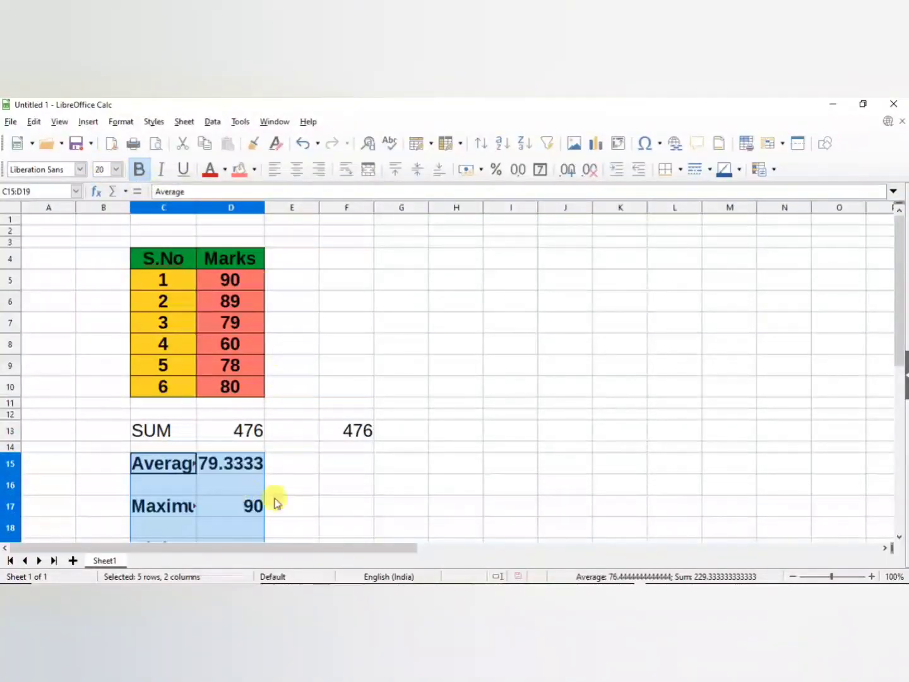
- Widen column C so that the enlarged Average and Maximum labels fit completely in their cells
{"action": "left_click", "coordinate": [382, 524]}
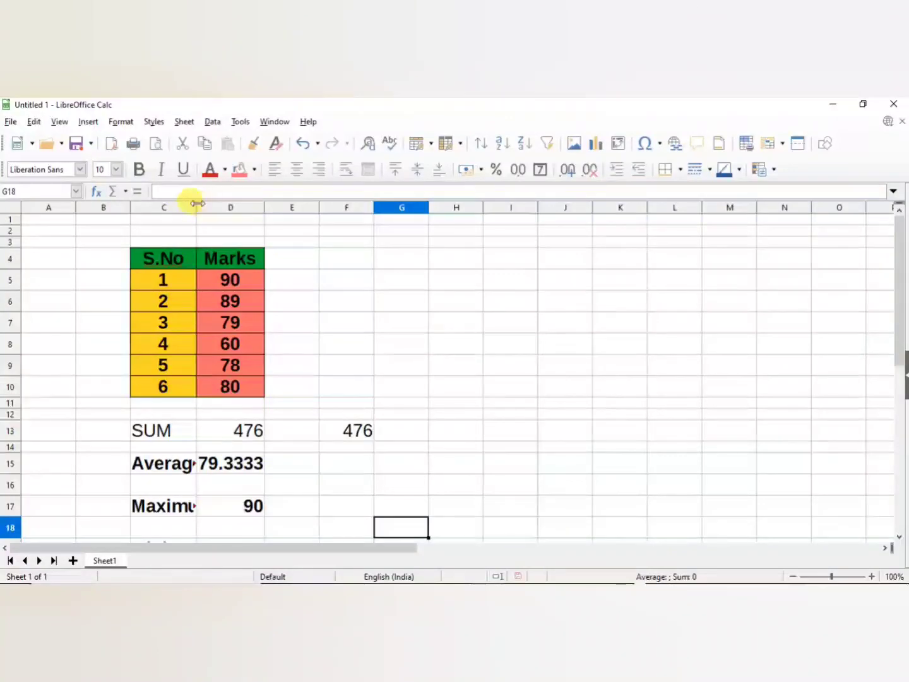
{"action": "left_click_drag", "start_coordinate": [197, 203], "coordinate": [215, 204]}
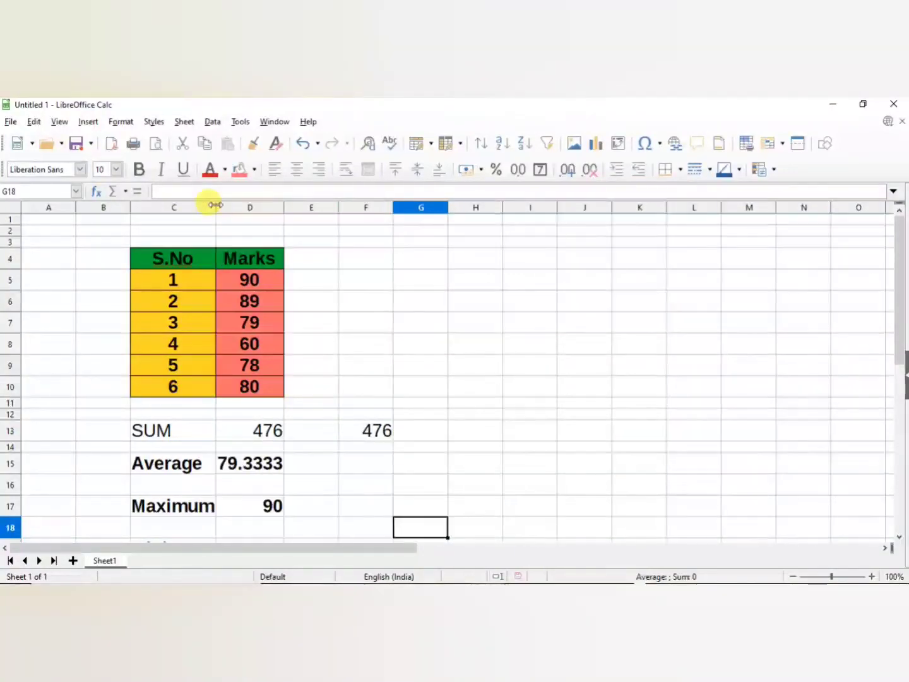
- Review the Average, Maximum and Minimum rows below the marks table
{"action": "left_click", "coordinate": [346, 471]}
{"action": "key", "text": "Down"}
{"action": "key", "text": "Down"}
{"action": "key", "text": "Down"}
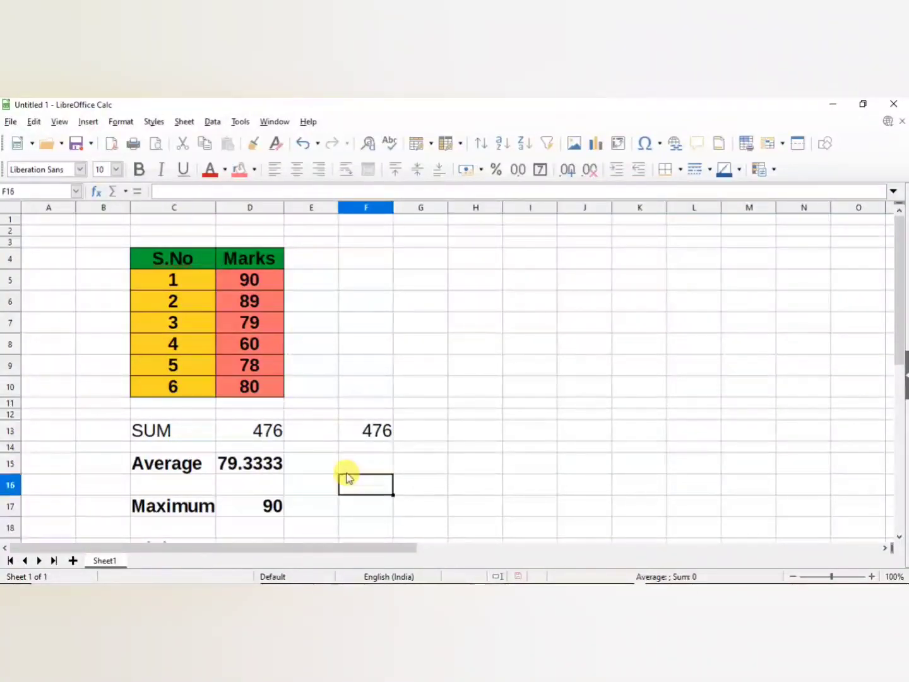
{"action": "key", "text": "Down"}
{"action": "key", "text": "Down"}
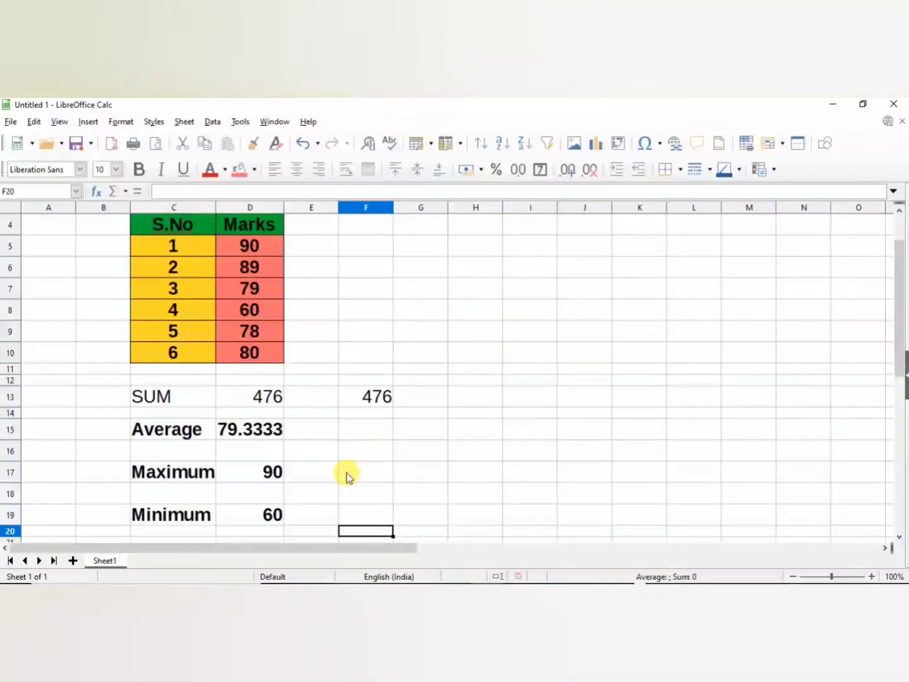
{"action": "left_click", "coordinate": [163, 435]}
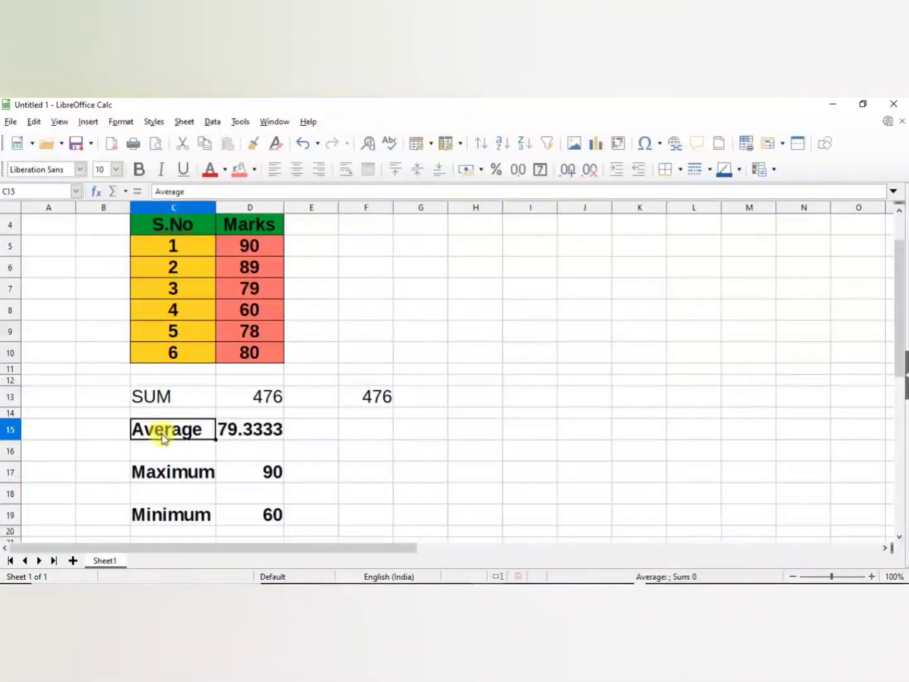
{"action": "left_click", "coordinate": [167, 474]}
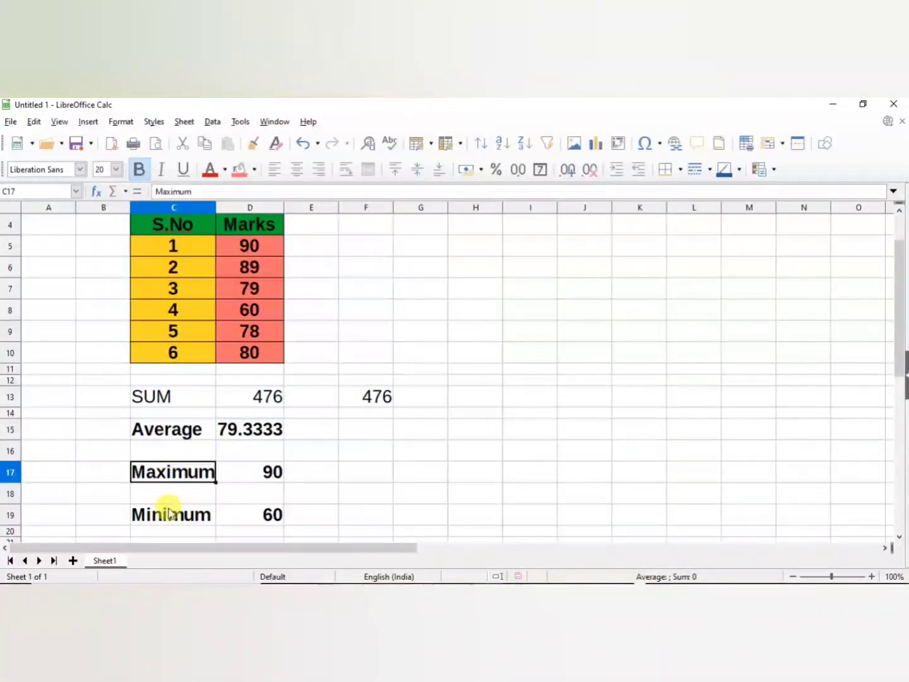
- Review the SUM, Average, Maximum and Minimum labels in column C below the marks table
{"action": "left_click", "coordinate": [171, 512]}
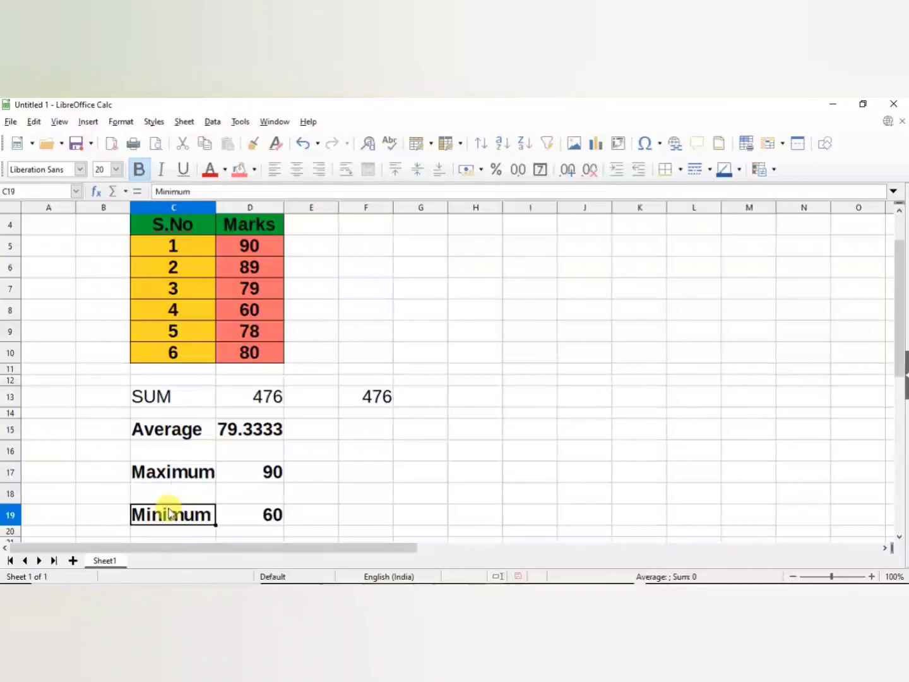
{"action": "left_click", "coordinate": [183, 396]}
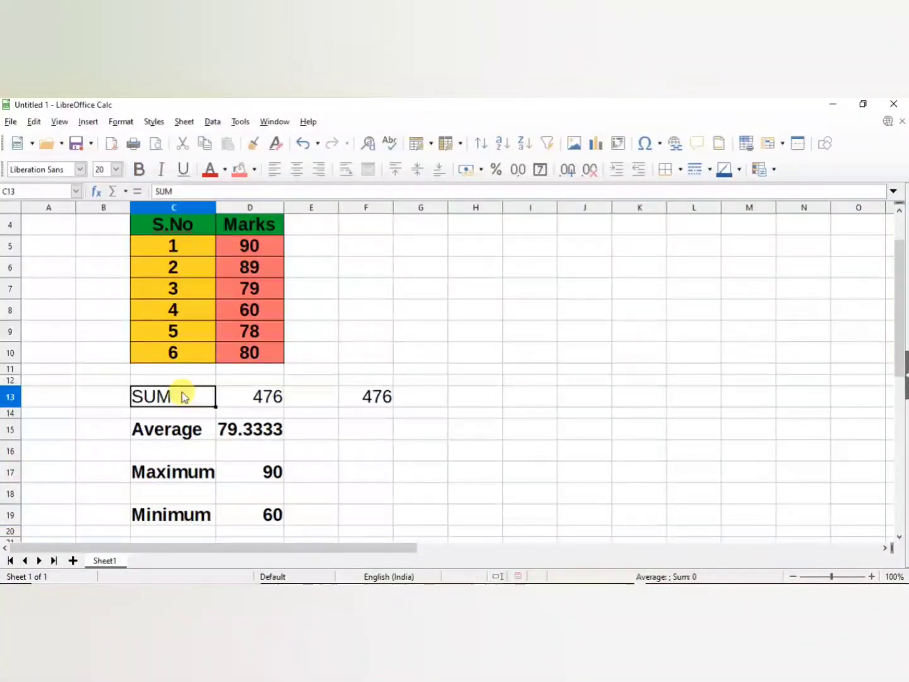
{"action": "key", "text": "Down"}
{"action": "key", "text": "Down"}
{"action": "key", "text": "Down"}
{"action": "key", "text": "Down"}
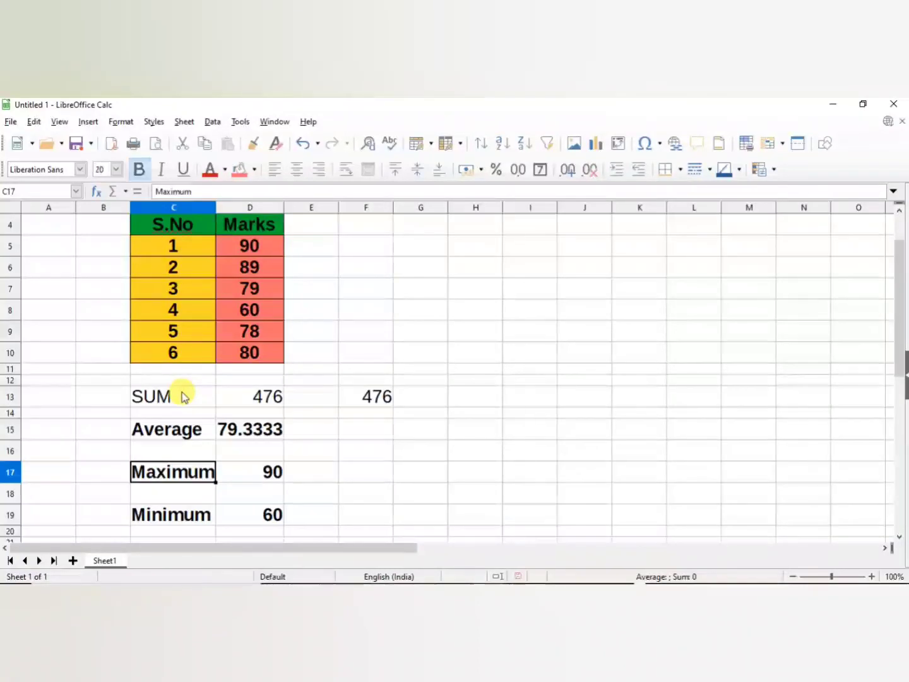
{"action": "key", "text": "Down"}
{"action": "key", "text": "Down"}
{"action": "key", "text": "Up"}
{"action": "key", "text": "Up"}
{"action": "key", "text": "Up"}
{"action": "key", "text": "Up"}
{"action": "key", "text": "Up"}
{"action": "key", "text": "Up"}
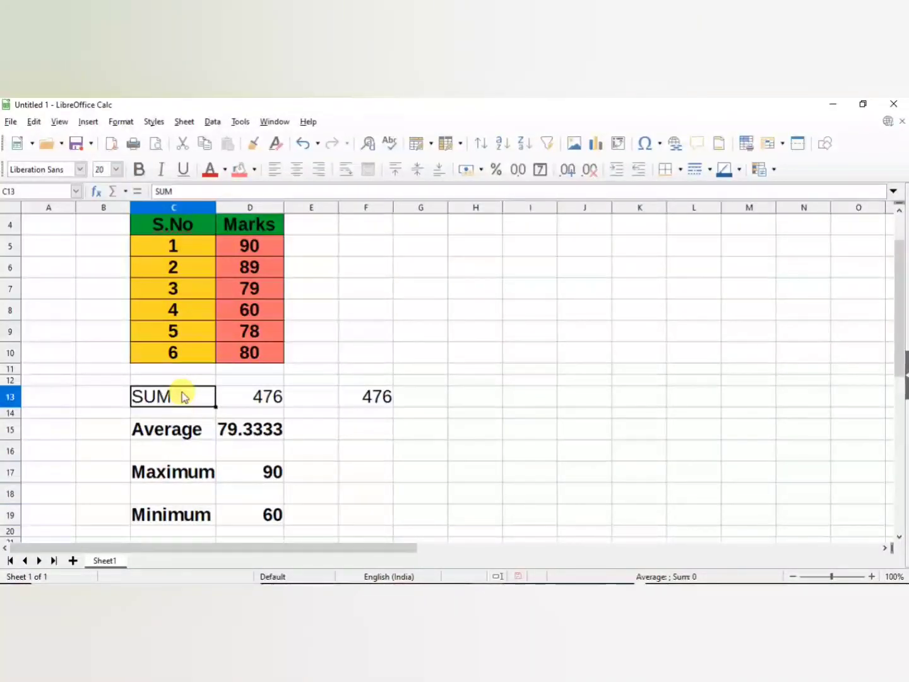
- Inspect the formulas behind the sums in D13 and F13, the average in D15, the maximum in D17 and the minimum in D19
{"action": "key", "text": "Right"}
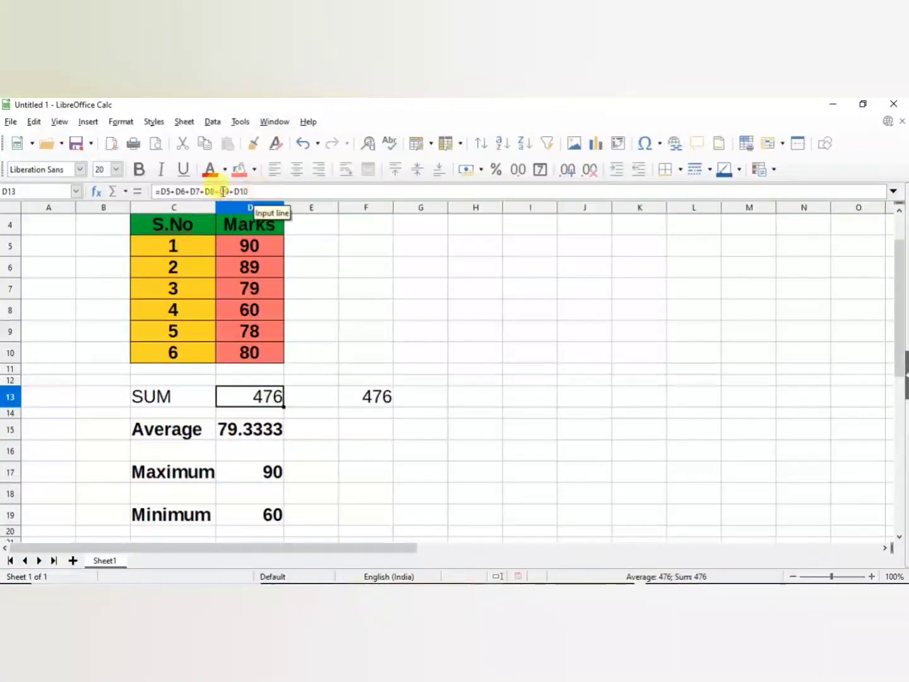
{"action": "left_click", "coordinate": [379, 400]}
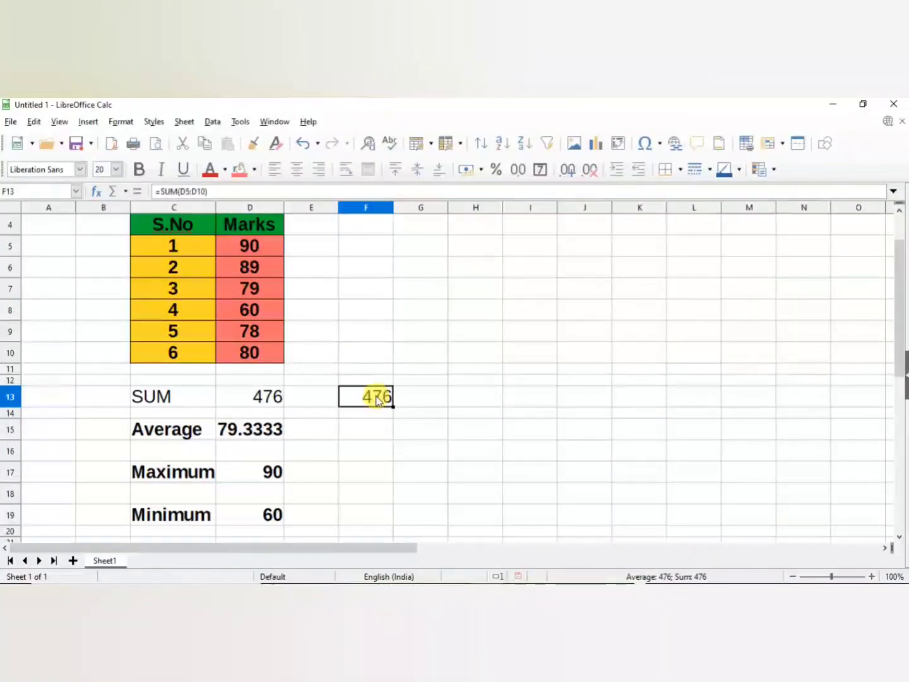
{"action": "left_click", "coordinate": [246, 429]}
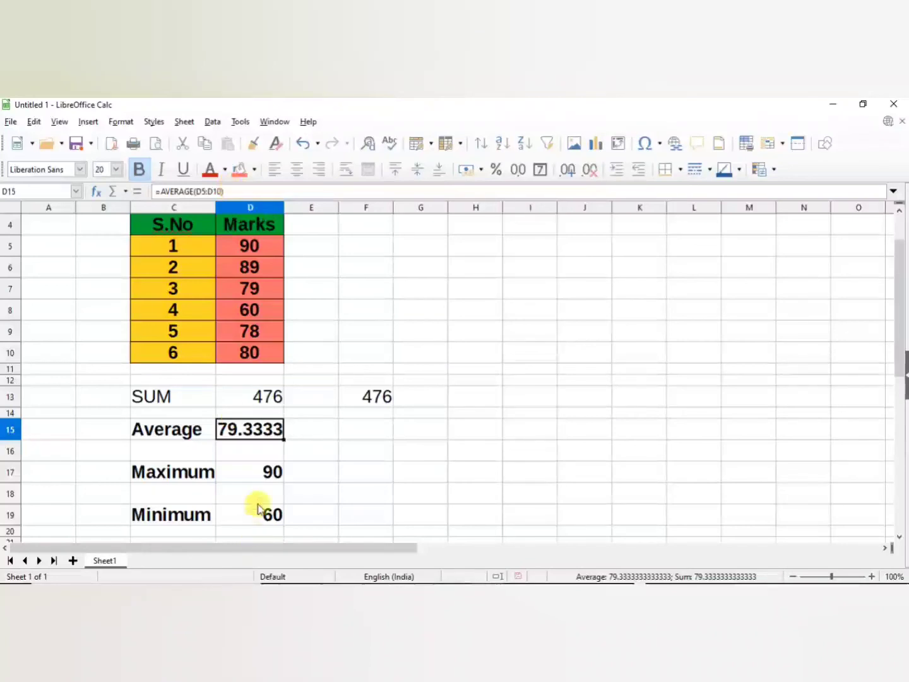
{"action": "left_click", "coordinate": [273, 475]}
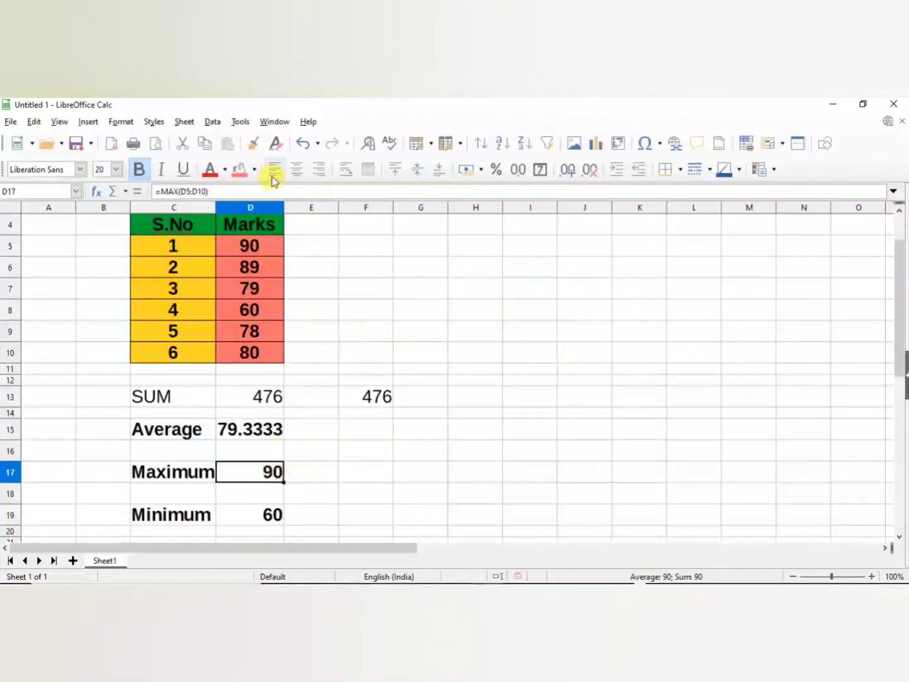
{"action": "left_click", "coordinate": [259, 514]}
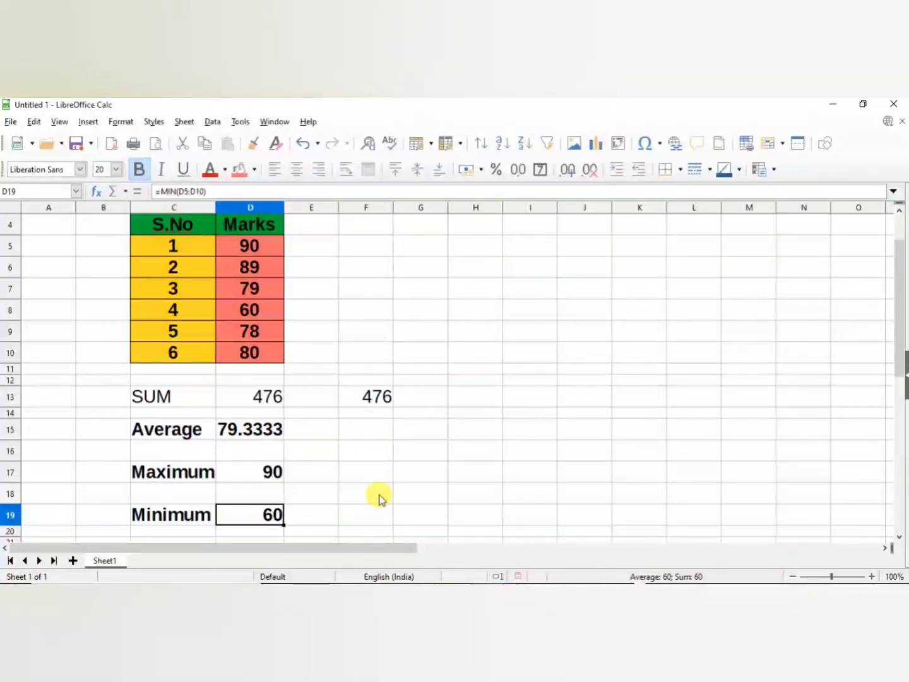
{"action": "key", "text": "Down"}
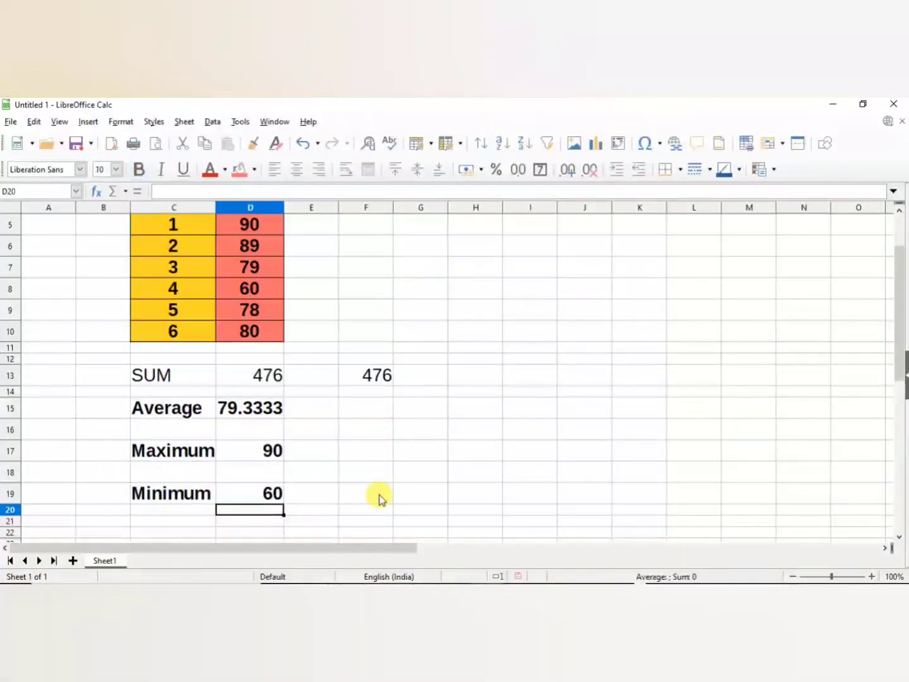
{"action": "key", "text": "Up"}
{"action": "key", "text": "Up"}
{"action": "key", "text": "Up"}
{"action": "key", "text": "Up"}
{"action": "key", "text": "Up"}
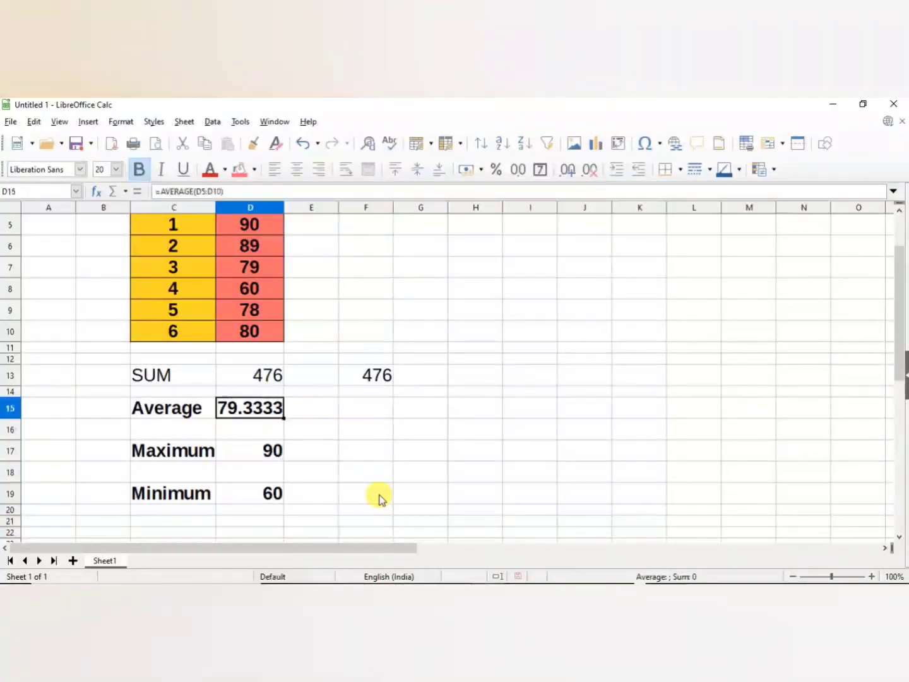
{"action": "key", "text": "Up"}
{"action": "key", "text": "Up"}
{"action": "key", "text": "Up"}
{"action": "key", "text": "Up"}
{"action": "key", "text": "Up"}
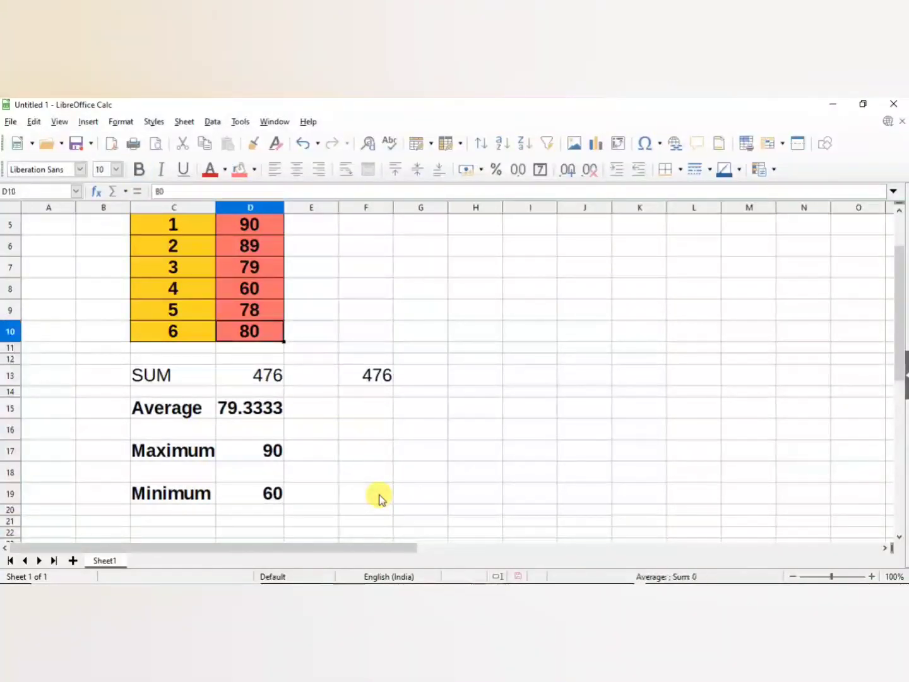